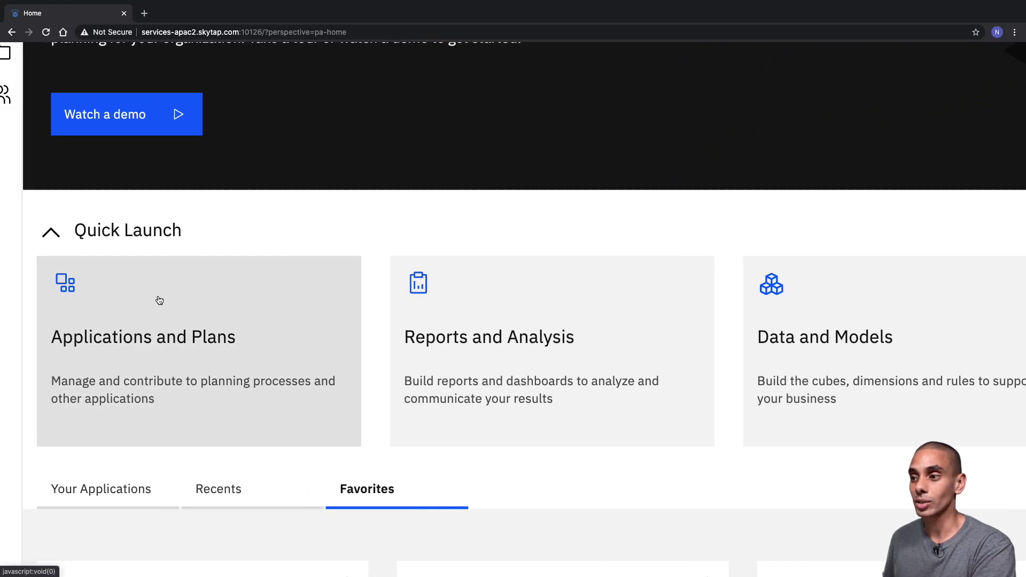
pyautogui.hscroll(2, 160, 300)
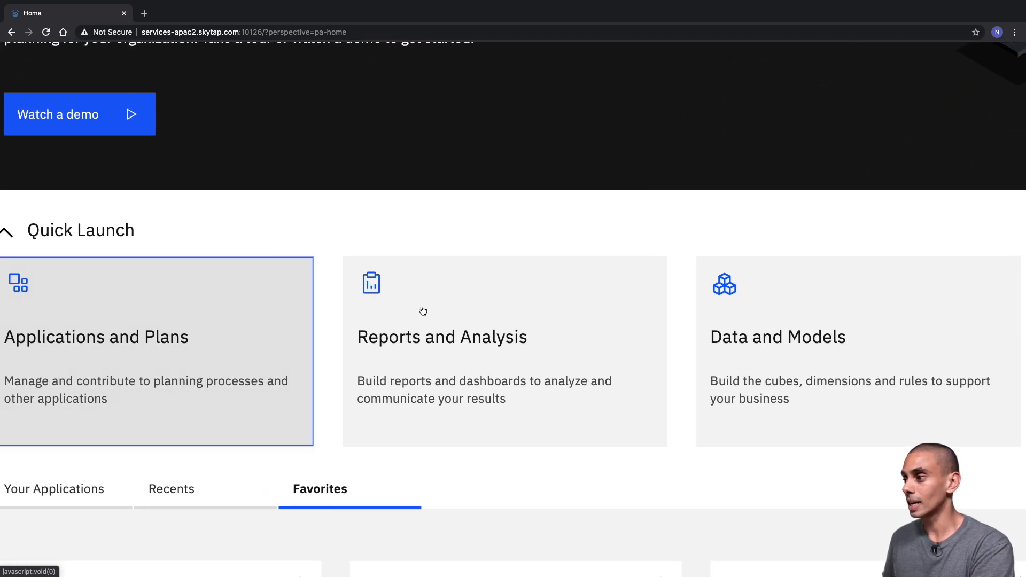
pyautogui.hscroll(5, 423, 311)
pyautogui.hscroll(10, 539, 316)
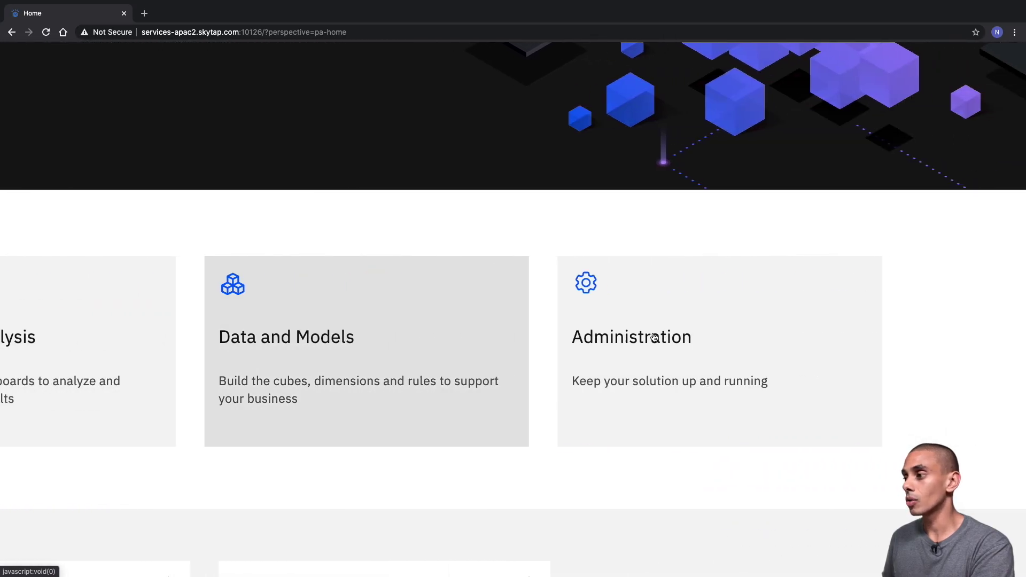
pyautogui.scroll(-5, 654, 309)
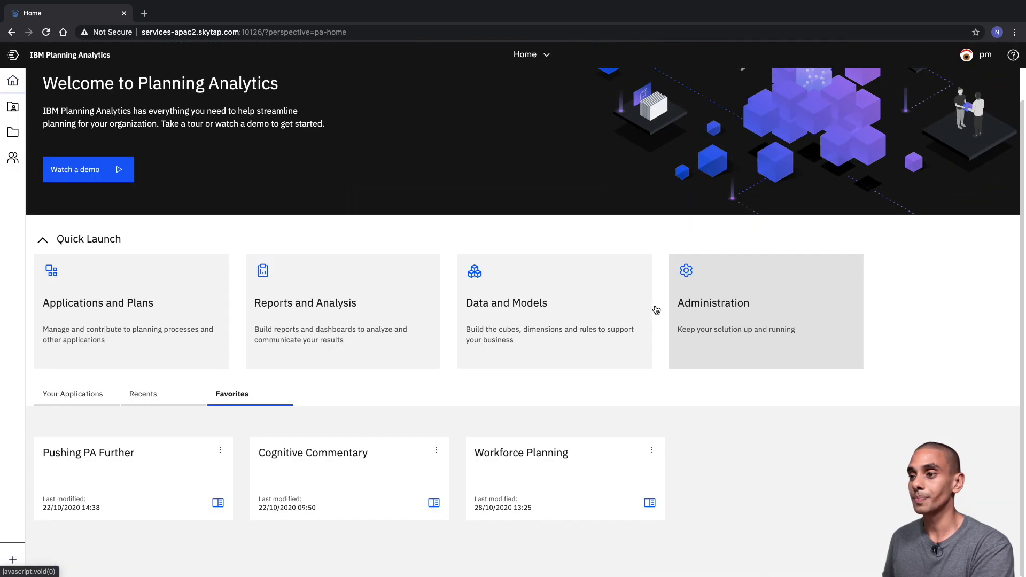
pyautogui.click(106, 405)
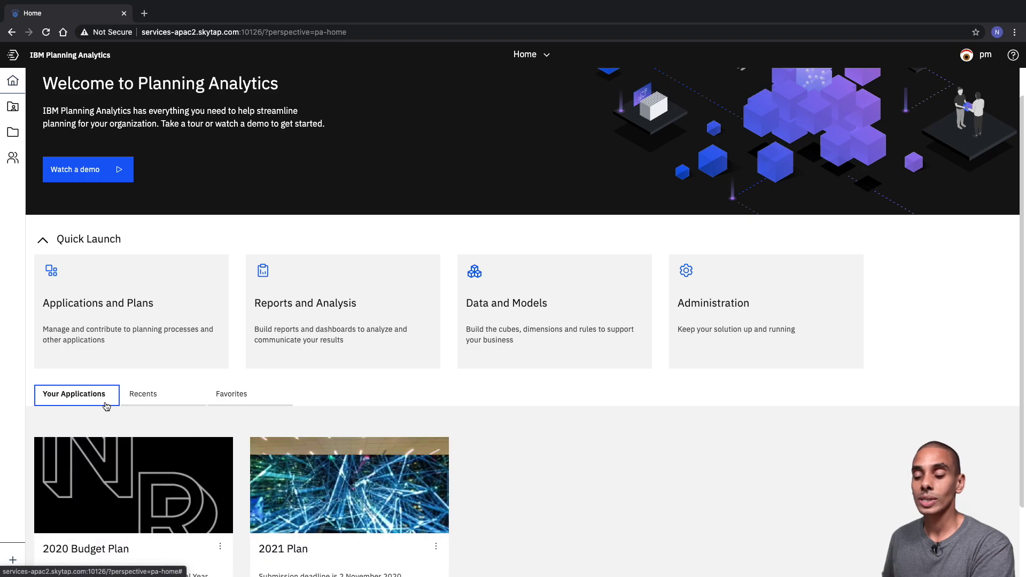
pyautogui.scroll(-2, 234, 403)
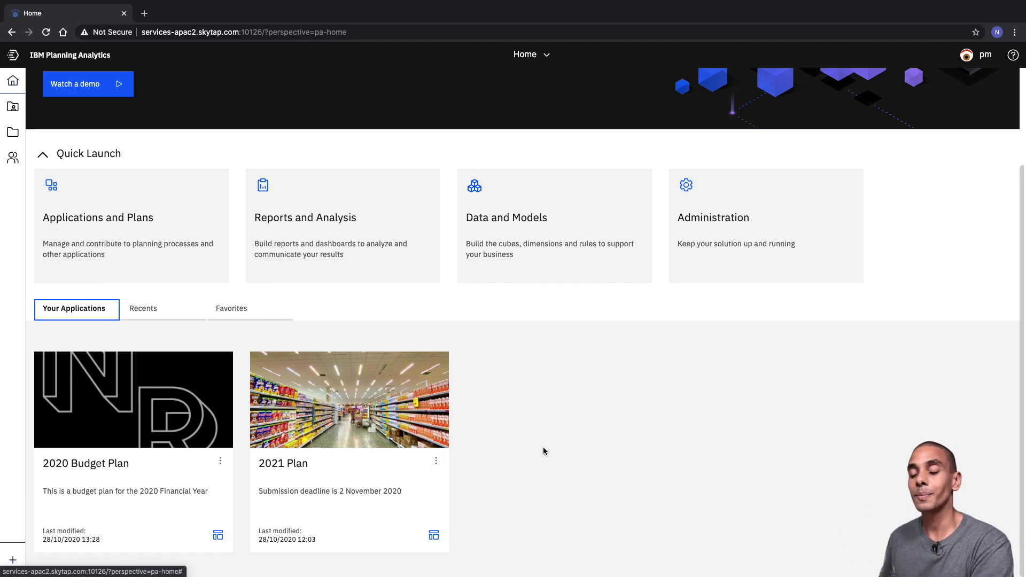
pyautogui.click(160, 315)
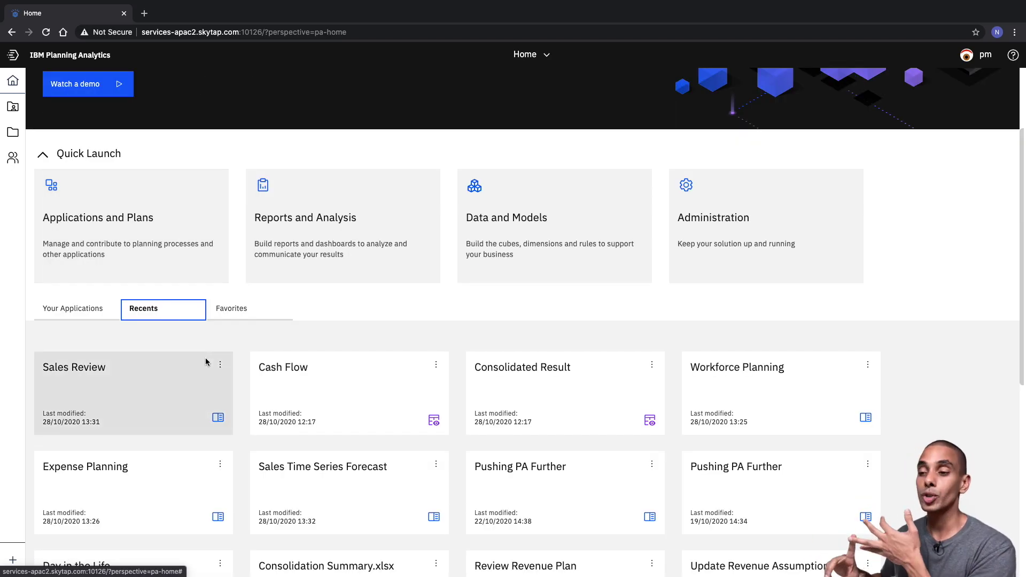
pyautogui.click(238, 306)
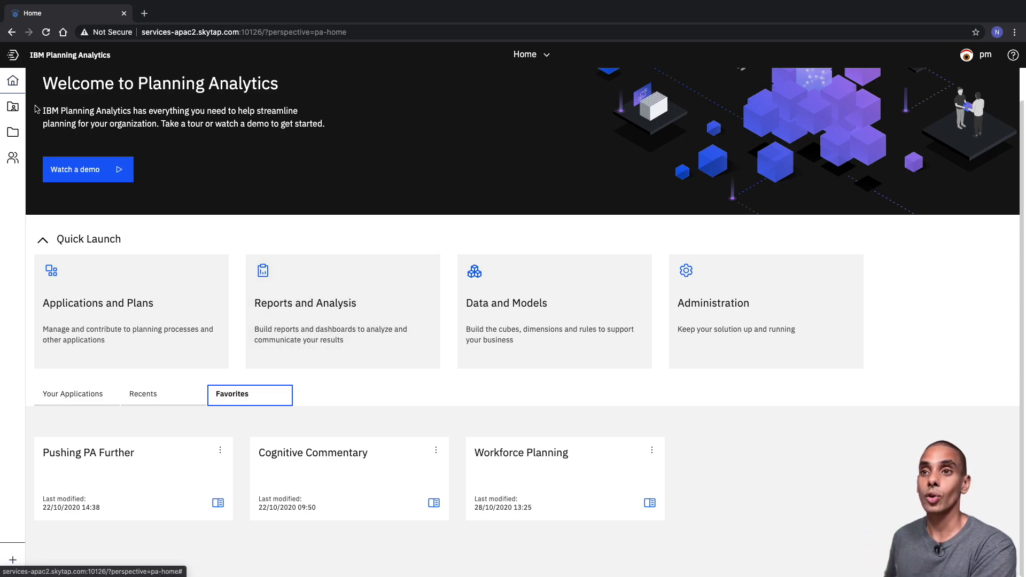
pyautogui.scroll(2, 35, 108)
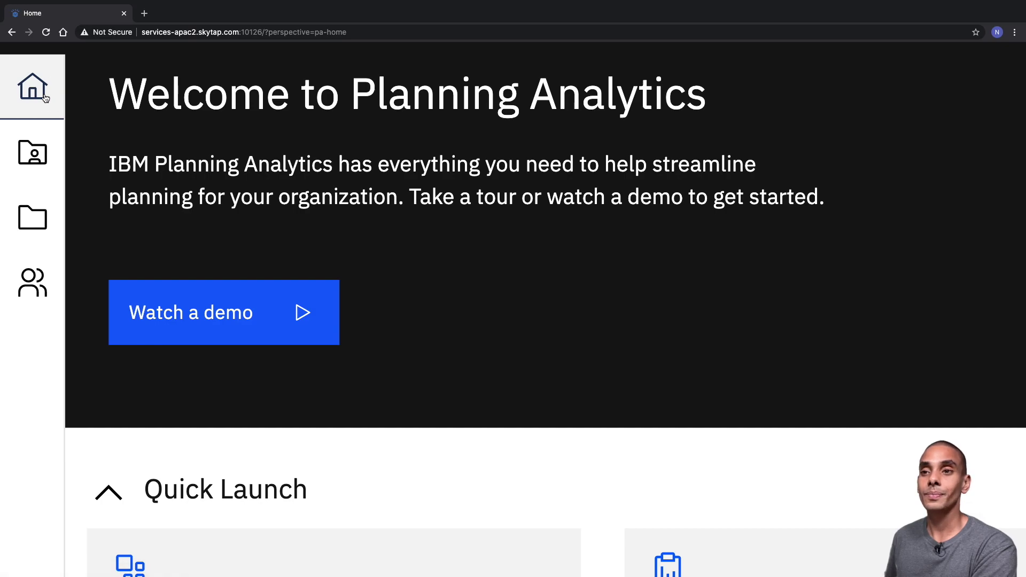
pyautogui.click(41, 143)
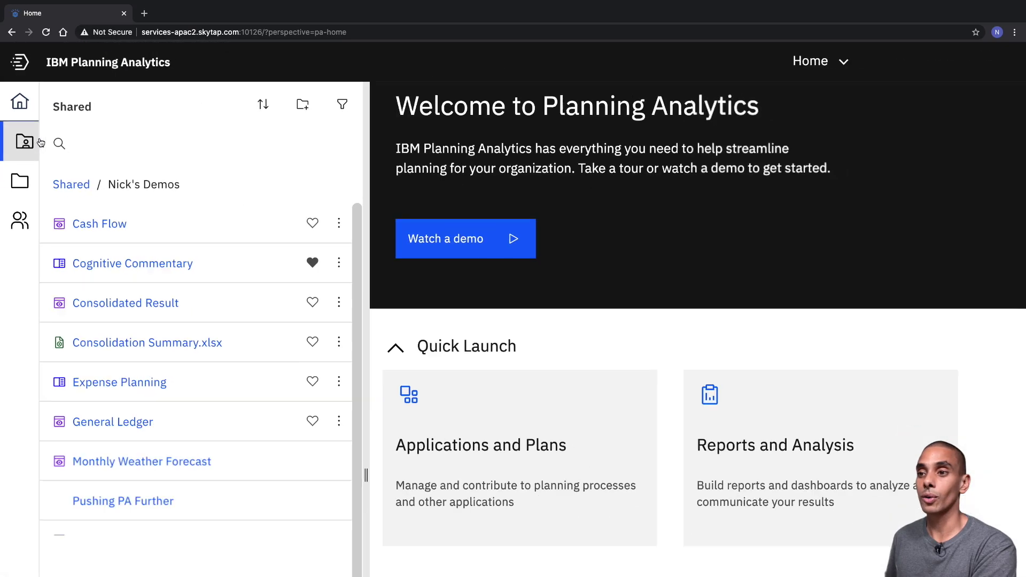
pyautogui.scroll(-3, 150, 170)
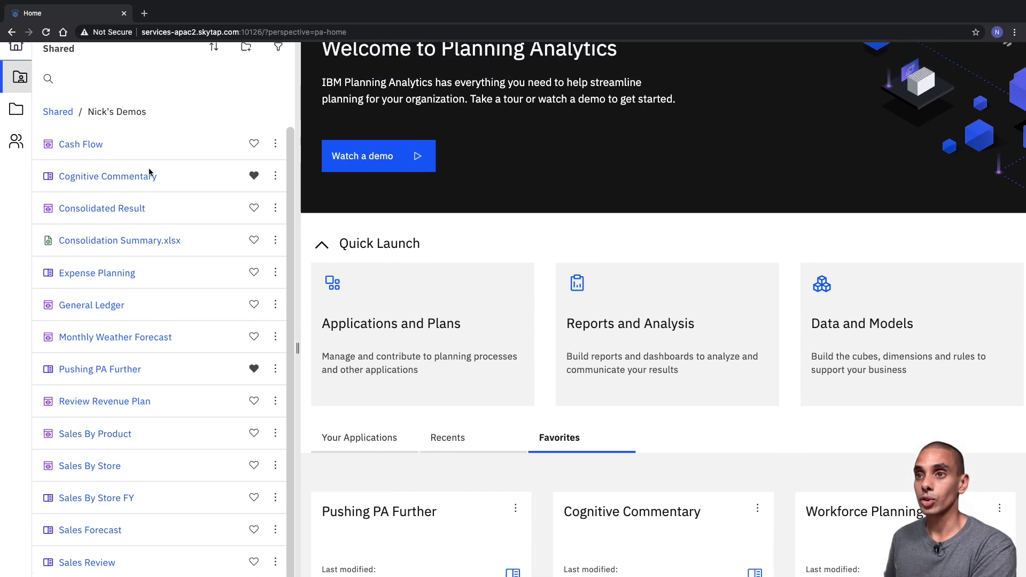
pyautogui.scroll(2, 149, 172)
pyautogui.click(57, 155)
pyautogui.scroll(-1, 81, 159)
pyautogui.scroll(1, 81, 156)
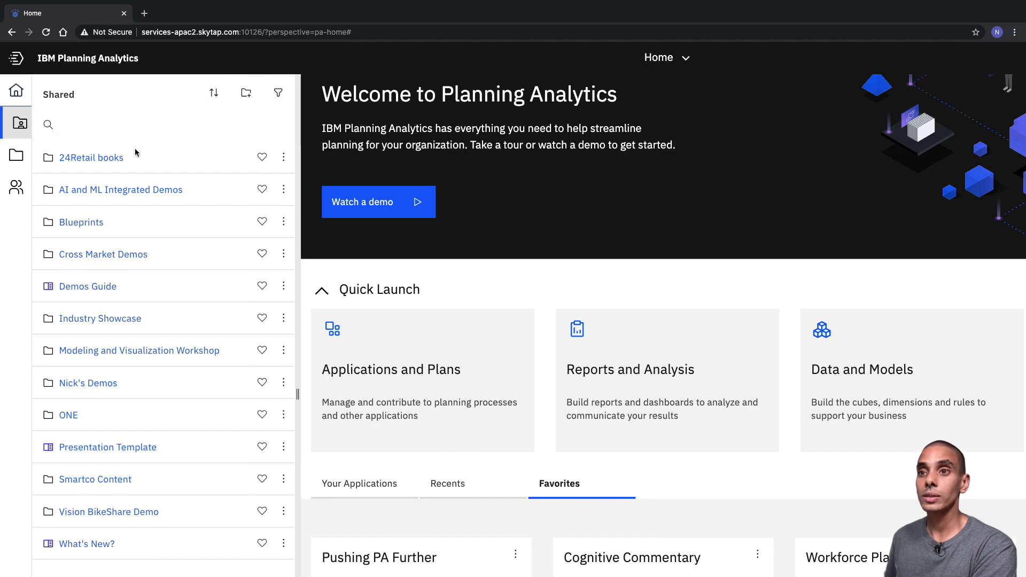
pyautogui.click(21, 160)
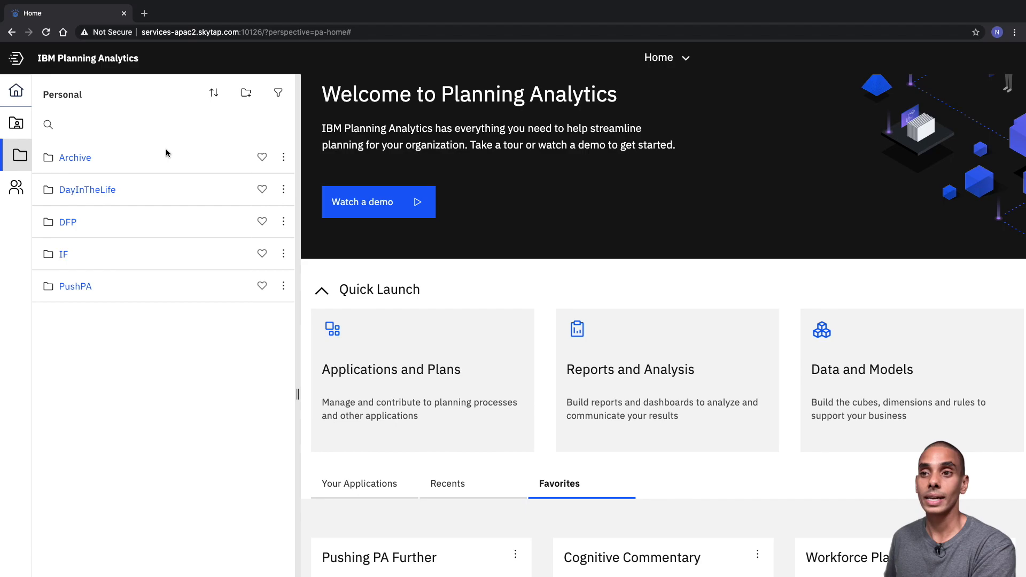
pyautogui.click(16, 188)
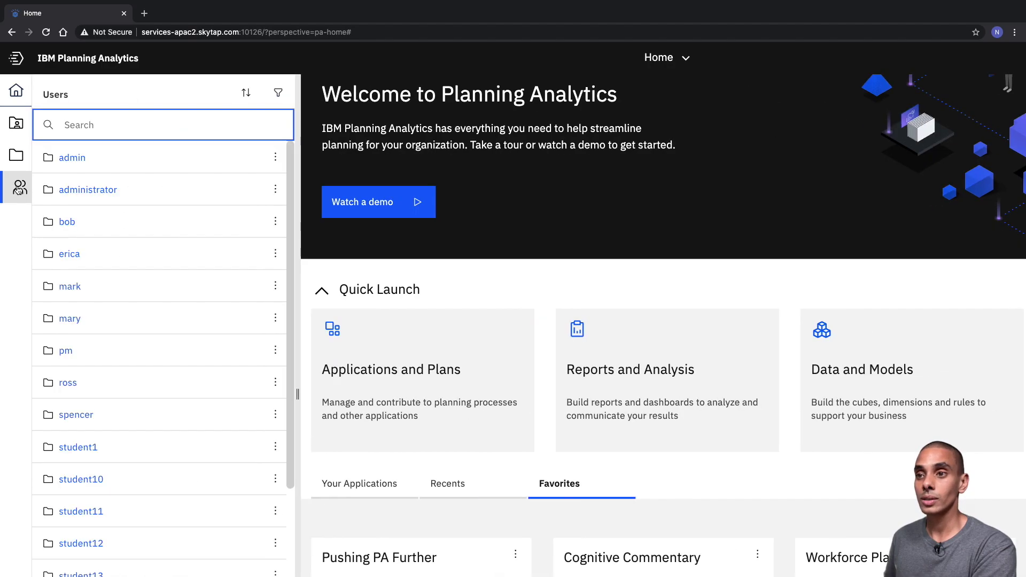
pyautogui.scroll(-5, 113, 182)
pyautogui.scroll(5, 114, 181)
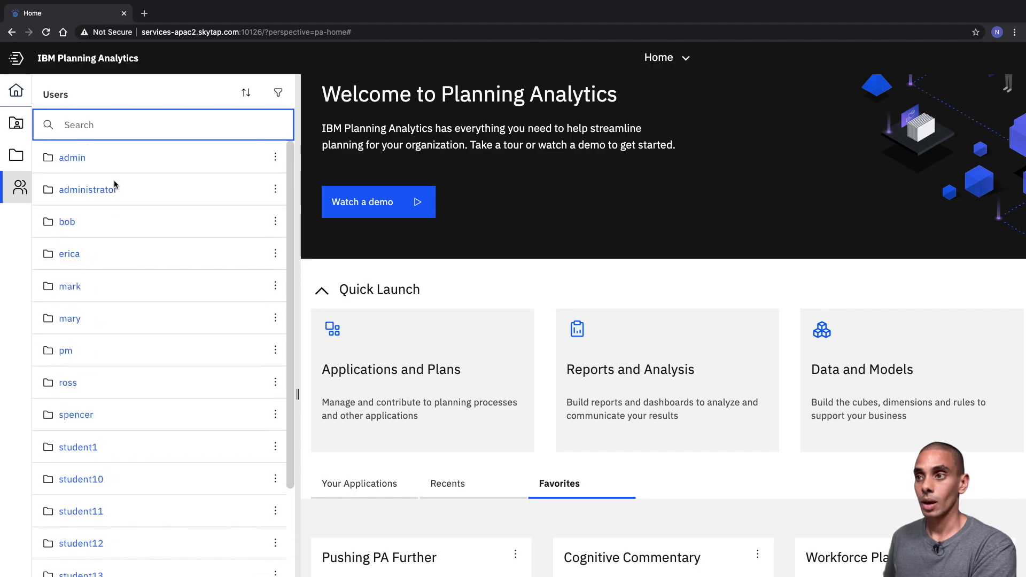
pyautogui.hotkey('ctrl', '-')
pyautogui.hotkey('ctrl', '-')
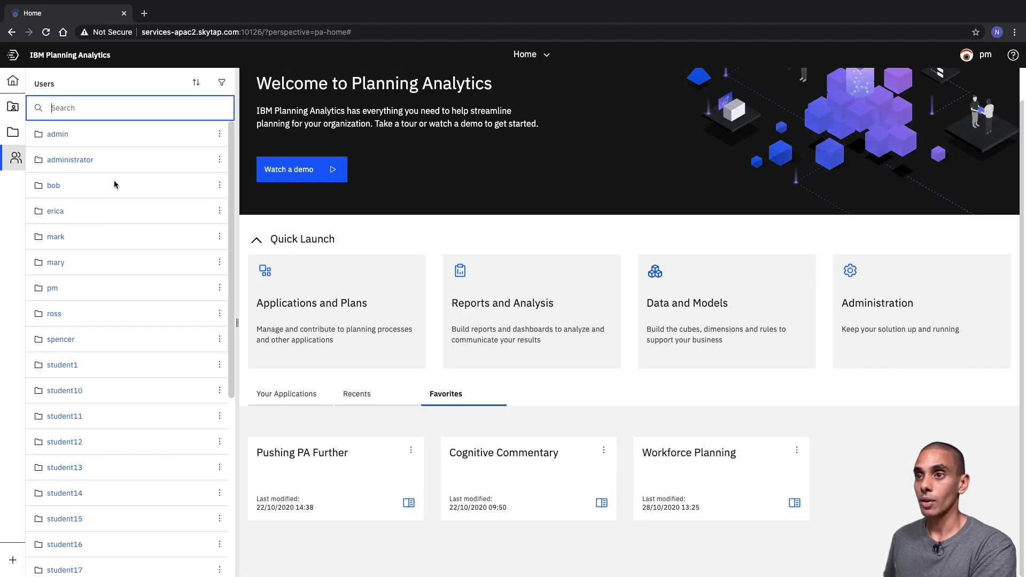
pyautogui.click(982, 58)
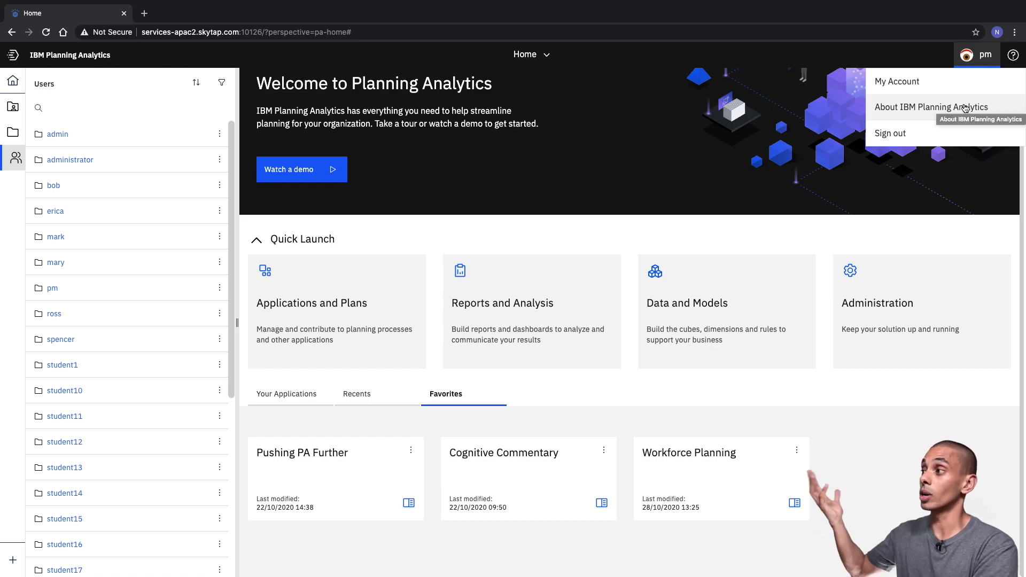
pyautogui.click(1014, 56)
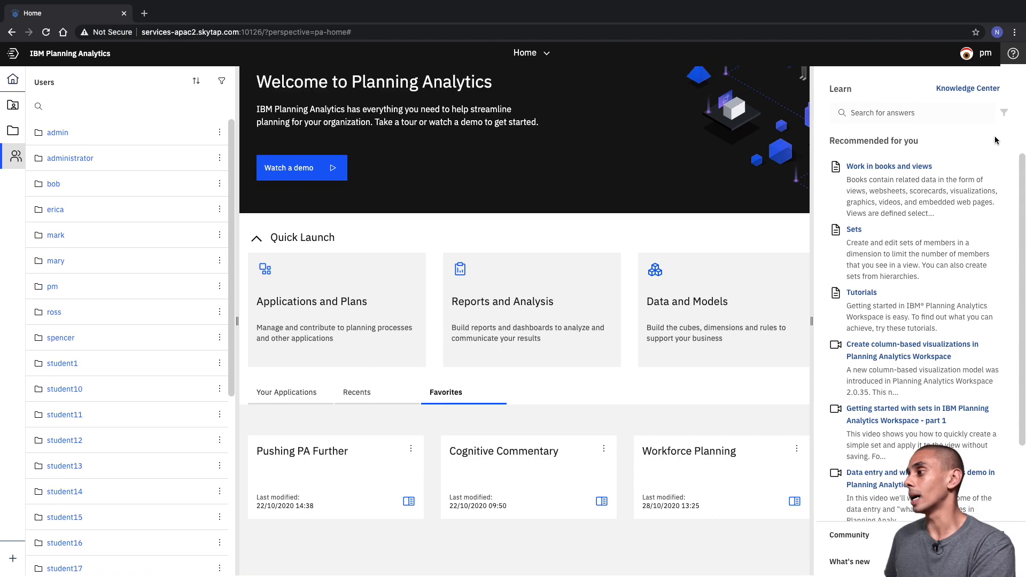
pyautogui.scroll(-2, 995, 235)
pyautogui.scroll(2, 994, 237)
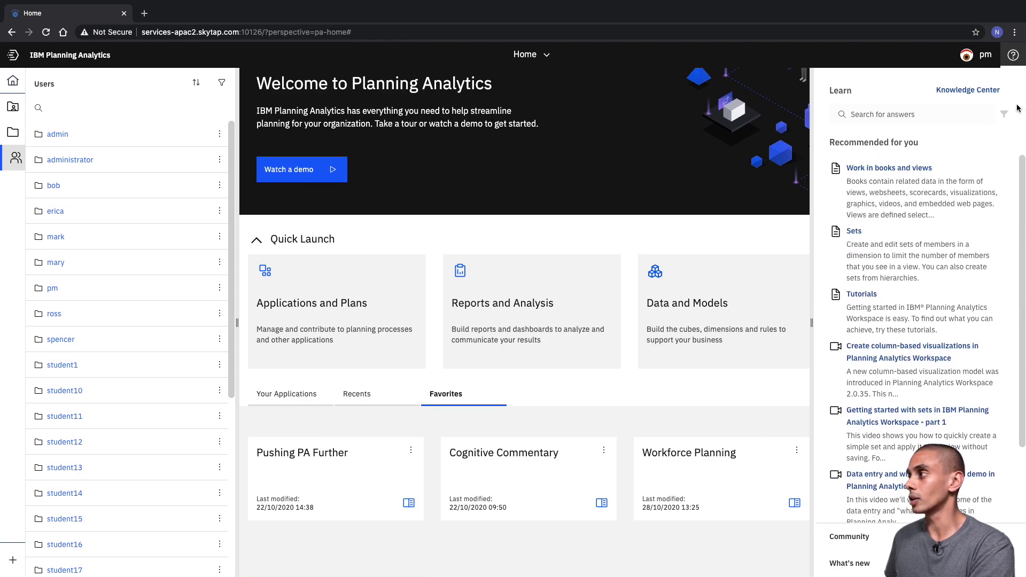
pyautogui.click(1014, 63)
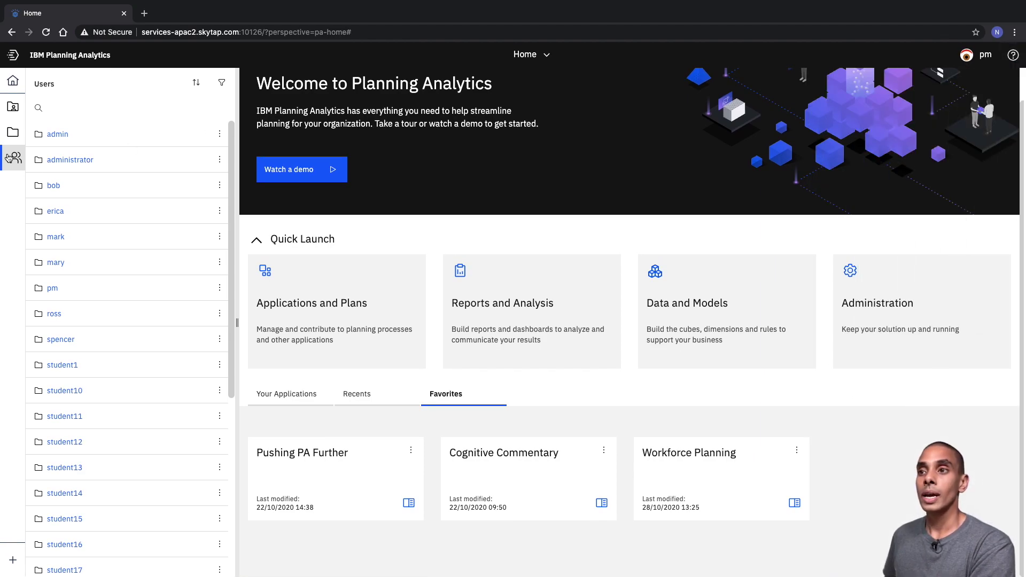
pyautogui.click(12, 157)
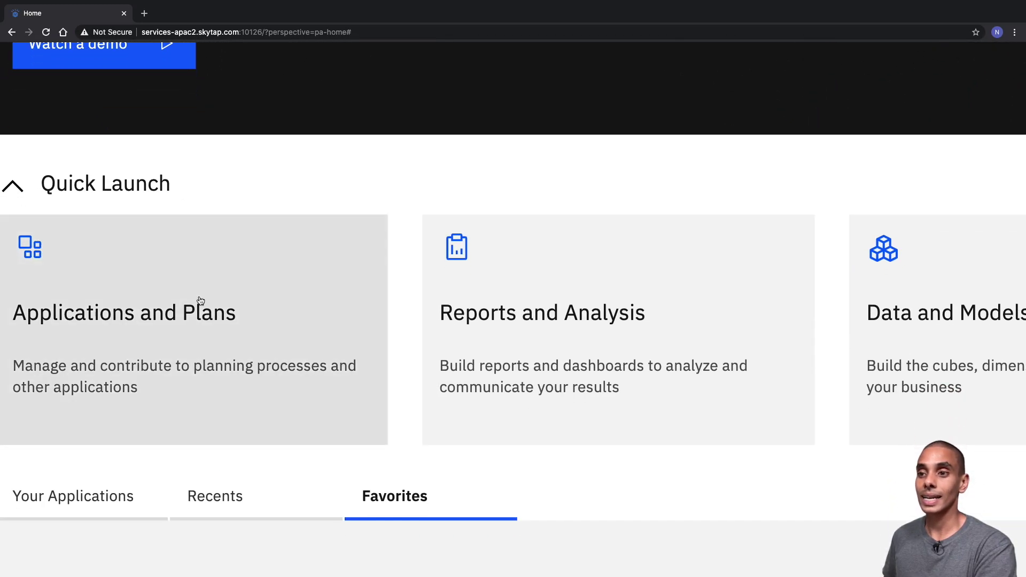
# Step: From Applications and Plans, create a new blank plan
pyautogui.click(201, 320)
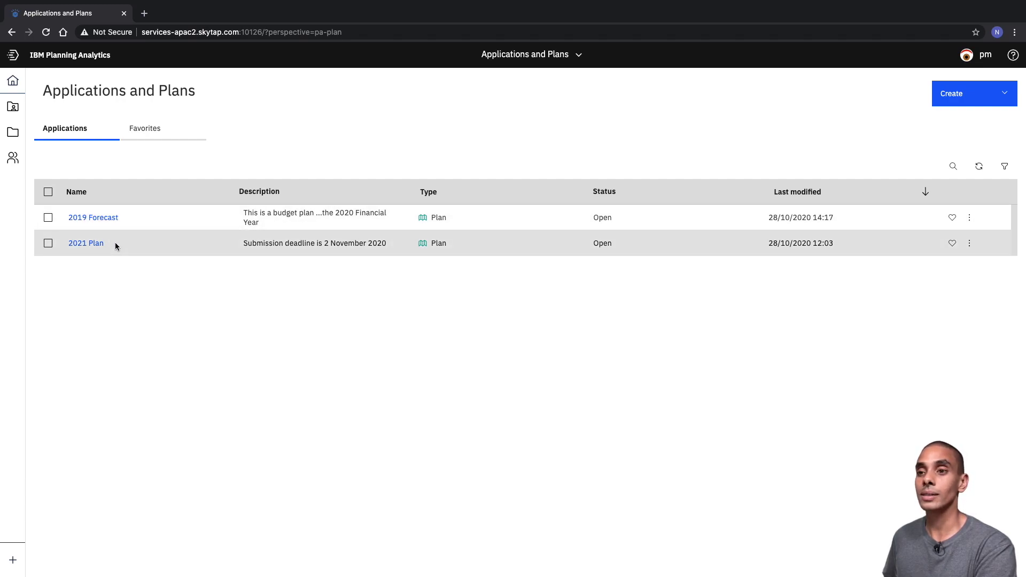
pyautogui.rightClick(103, 244)
pyautogui.click(55, 306)
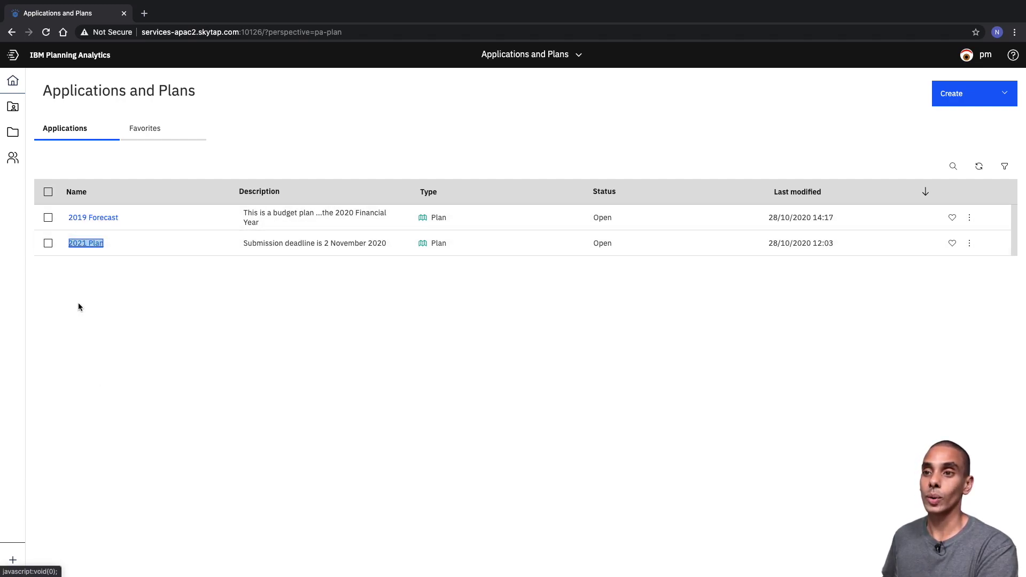
pyautogui.hscroll(-1, 158, 296)
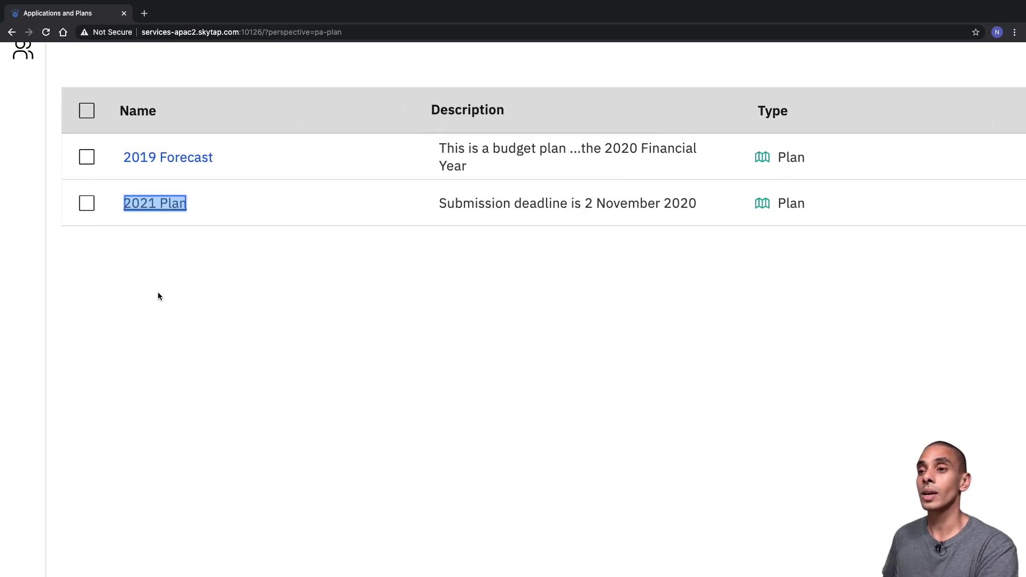
pyautogui.scroll(2, 157, 296)
pyautogui.click(157, 296)
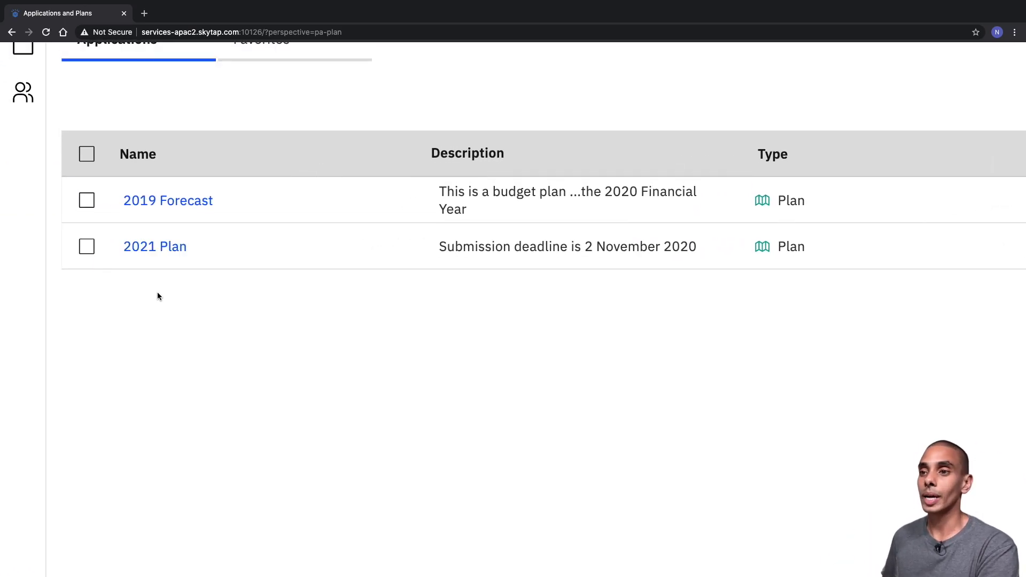
pyautogui.scroll(-3, 155, 300)
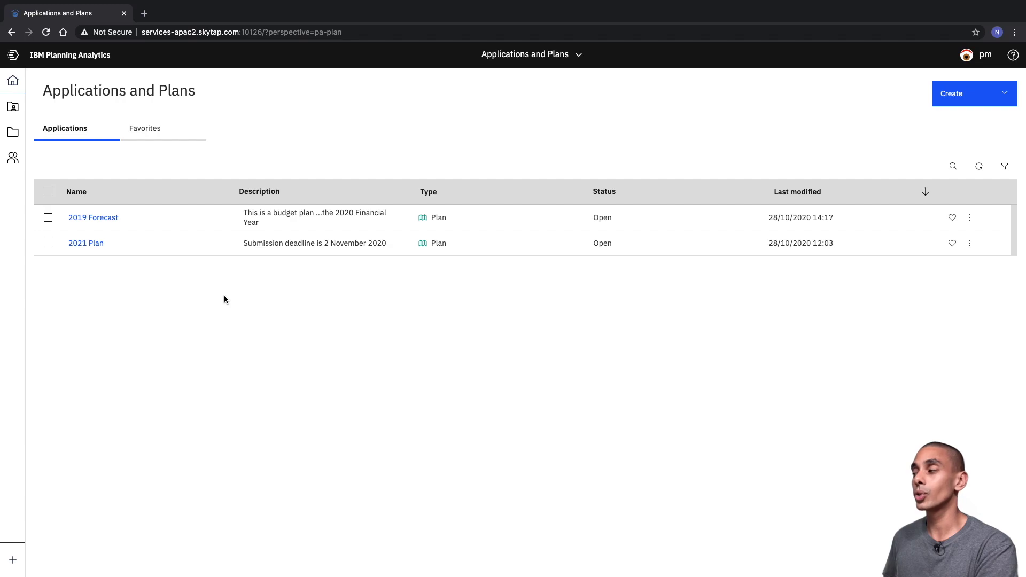
pyautogui.click(957, 99)
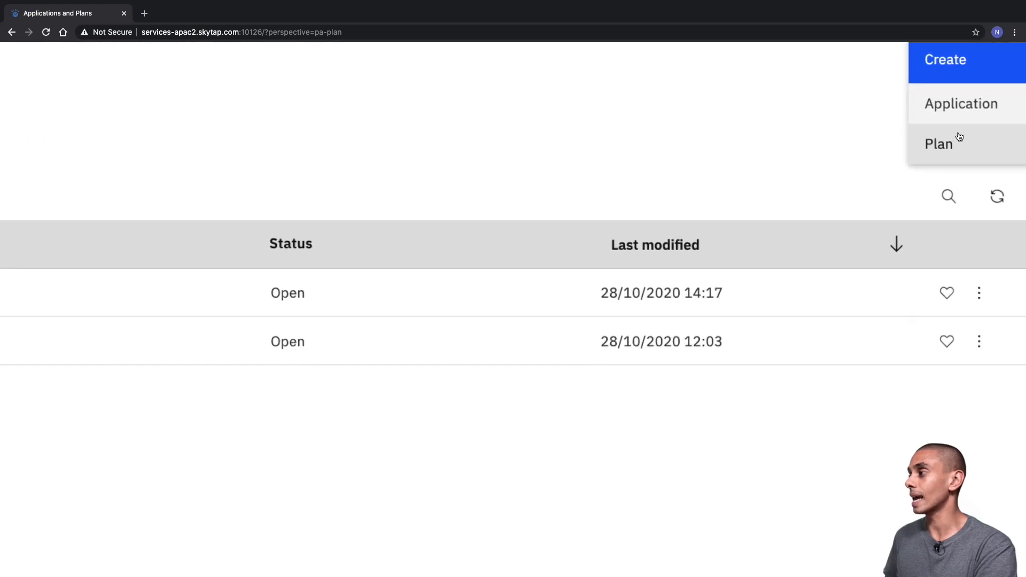
pyautogui.scroll(1, 960, 137)
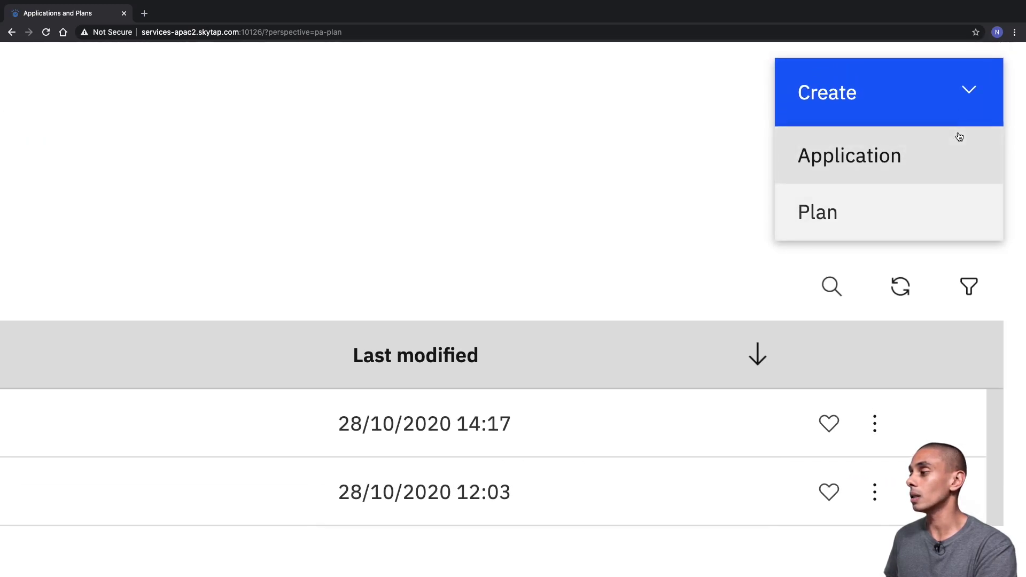
pyautogui.click(917, 202)
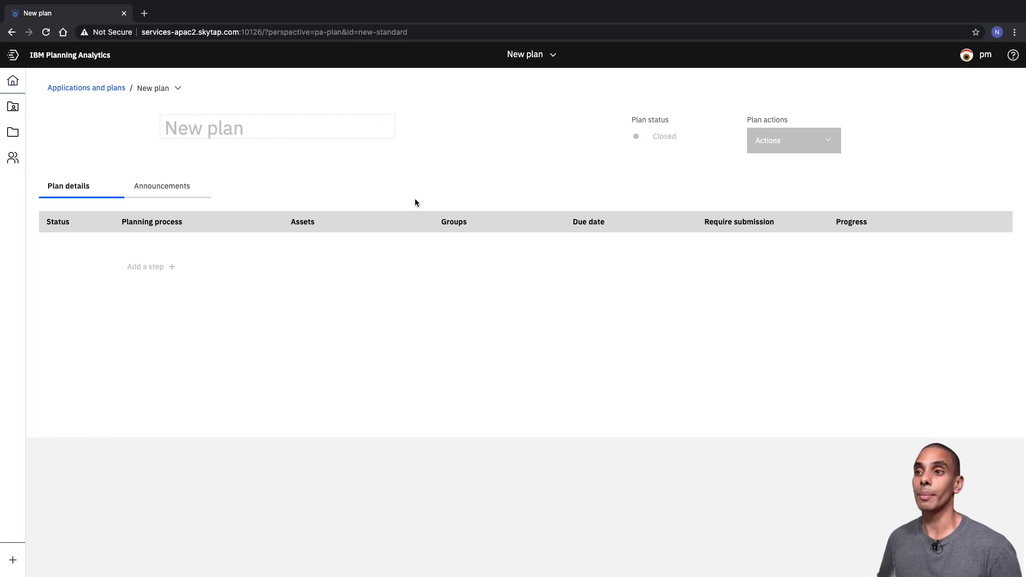
# Step: Name the new plan '2020 Budget'
pyautogui.click(332, 120)
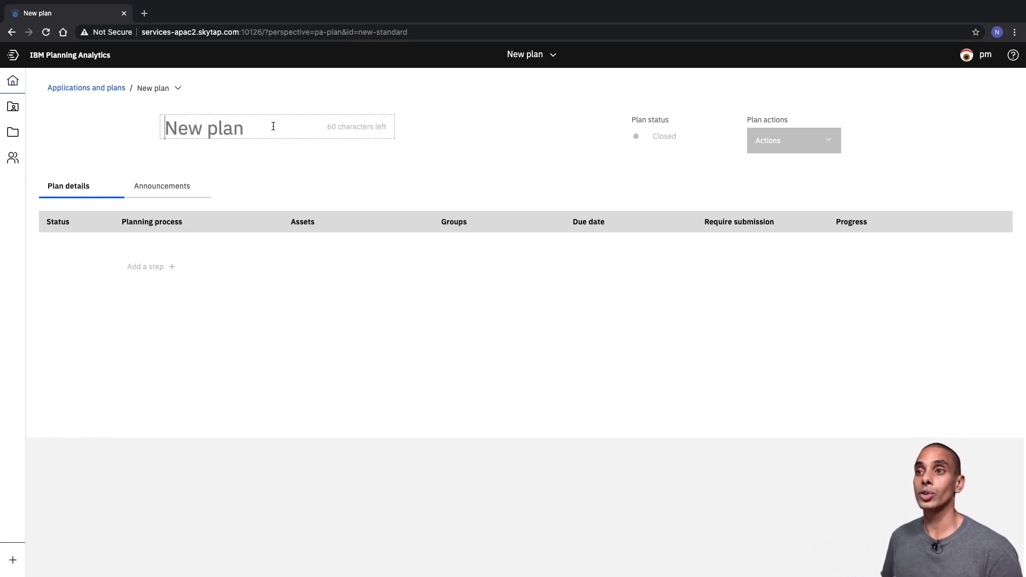
pyautogui.write('20202 B')
pyautogui.press('BackSpace')
pyautogui.press('BackSpace')
pyautogui.press('BackSpace')
pyautogui.write('Budget')
pyautogui.press('Return')
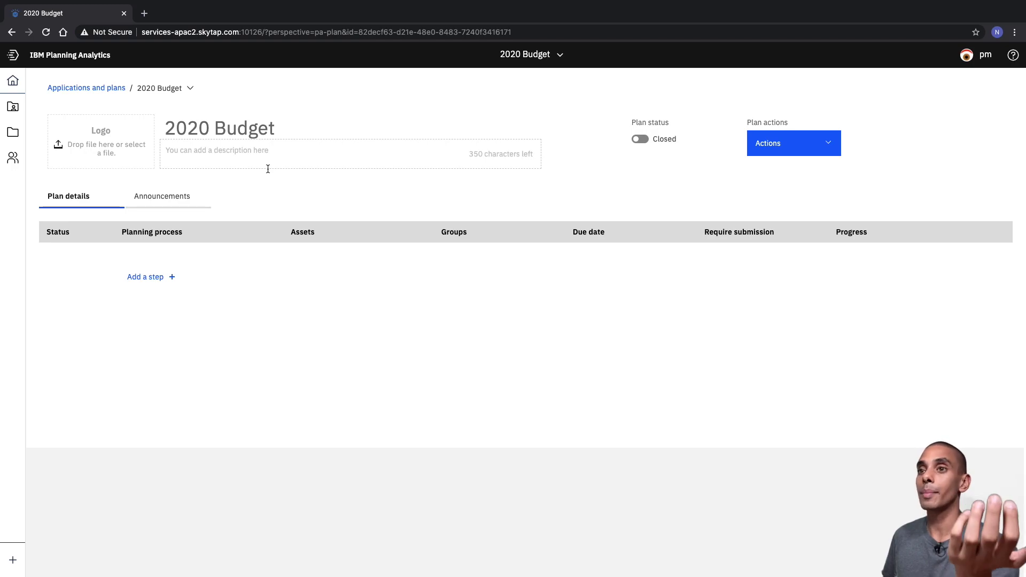
# Step: Upload a plan logo and add the description 'This is a budget plan for the 2020 Financial Year'
pyautogui.moveTo(109, 148)
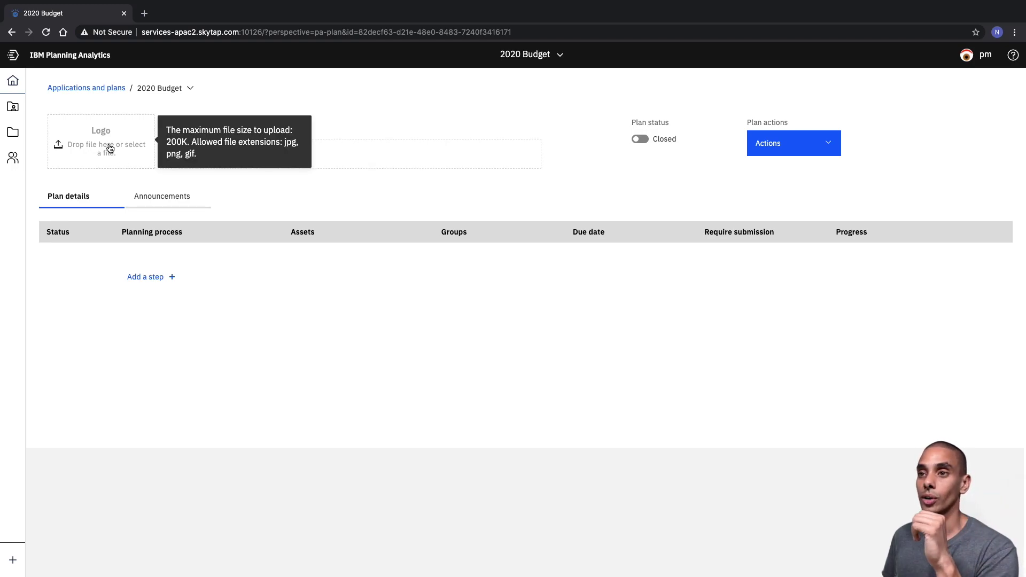
pyautogui.click(106, 148)
pyautogui.doubleClick(449, 50)
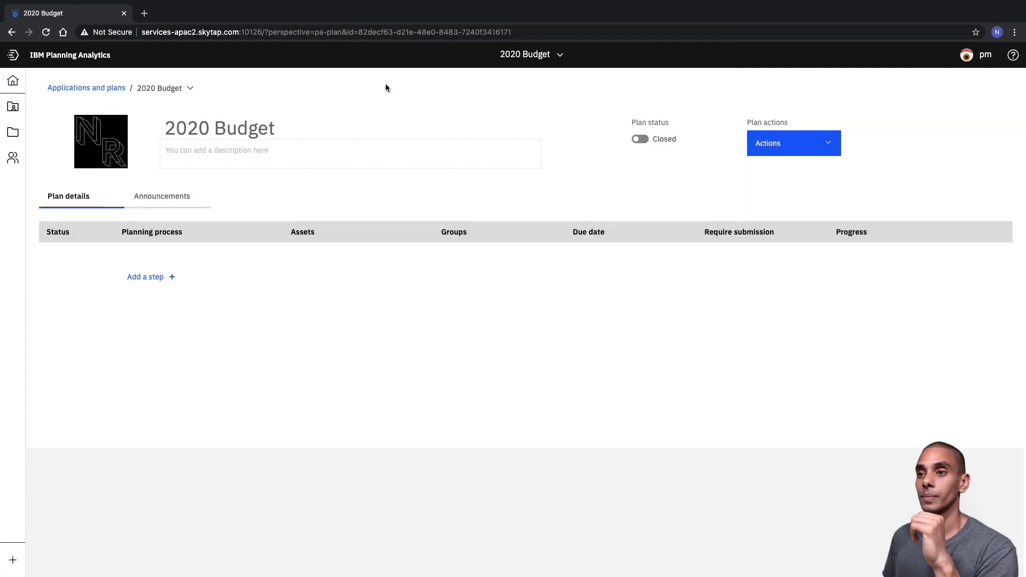
pyautogui.click(288, 149)
pyautogui.write('This is a budget plan for the')
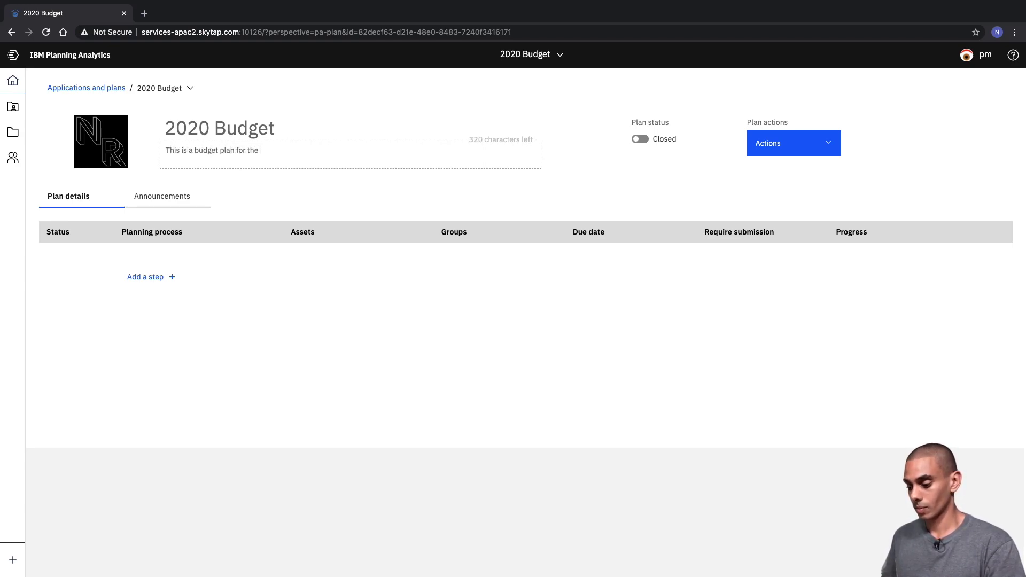
pyautogui.write(' 2020 Financial')
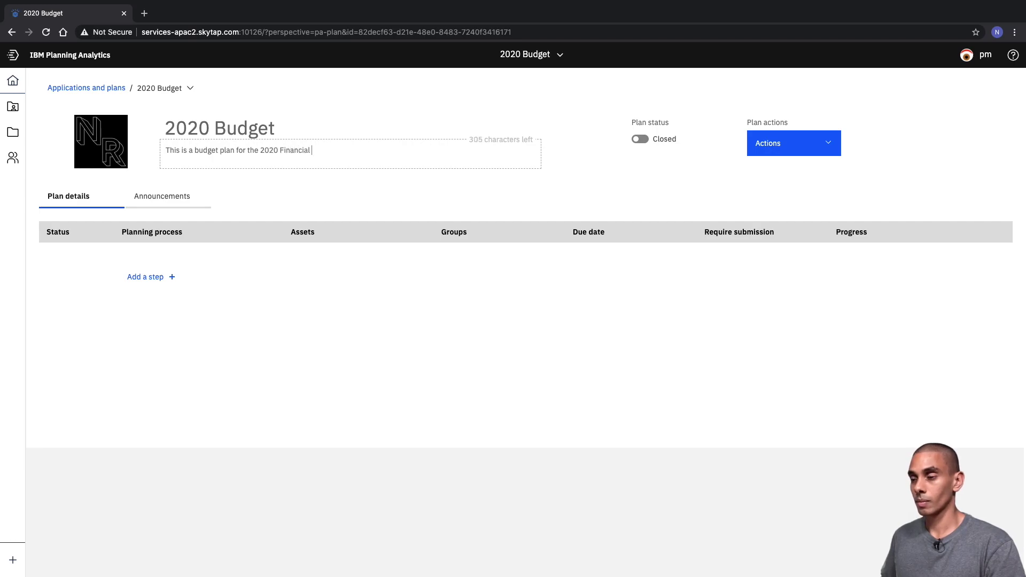
pyautogui.write(' Year')
pyautogui.click(350, 106)
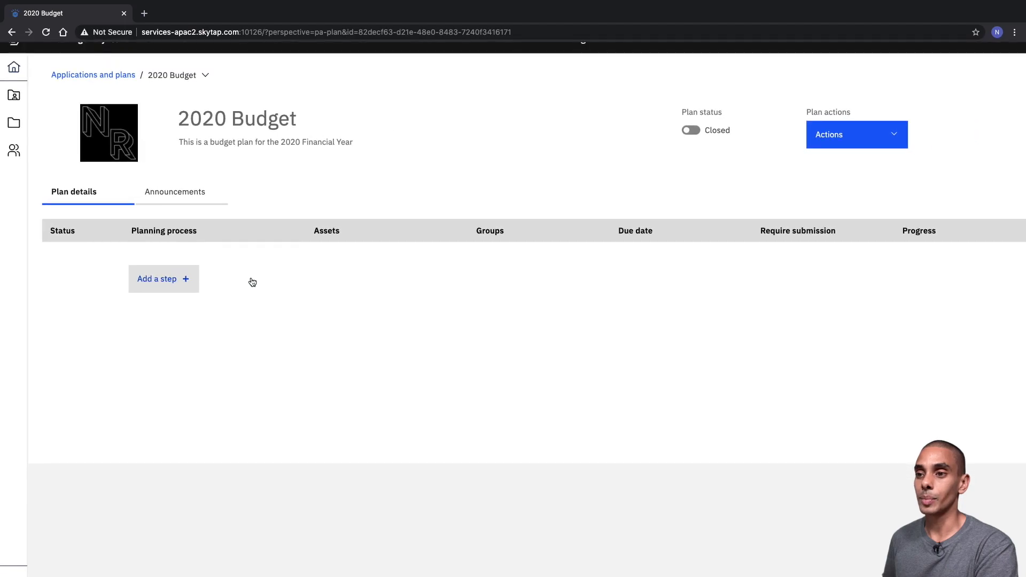
# Step: Add three steps and name the first 'Update Revenue and Assumptions'
pyautogui.click(144, 283)
pyautogui.click(150, 331)
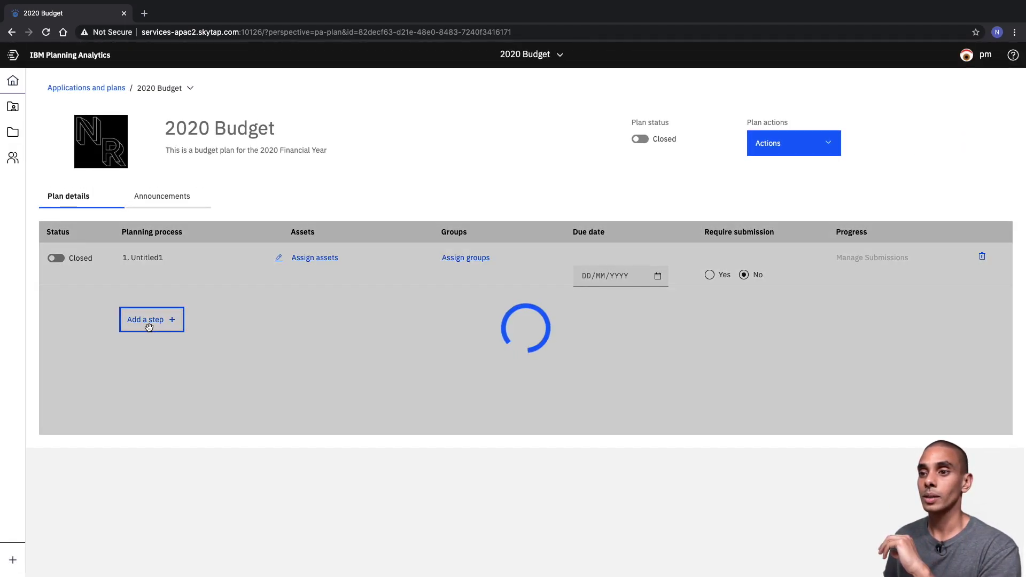
pyautogui.click(151, 361)
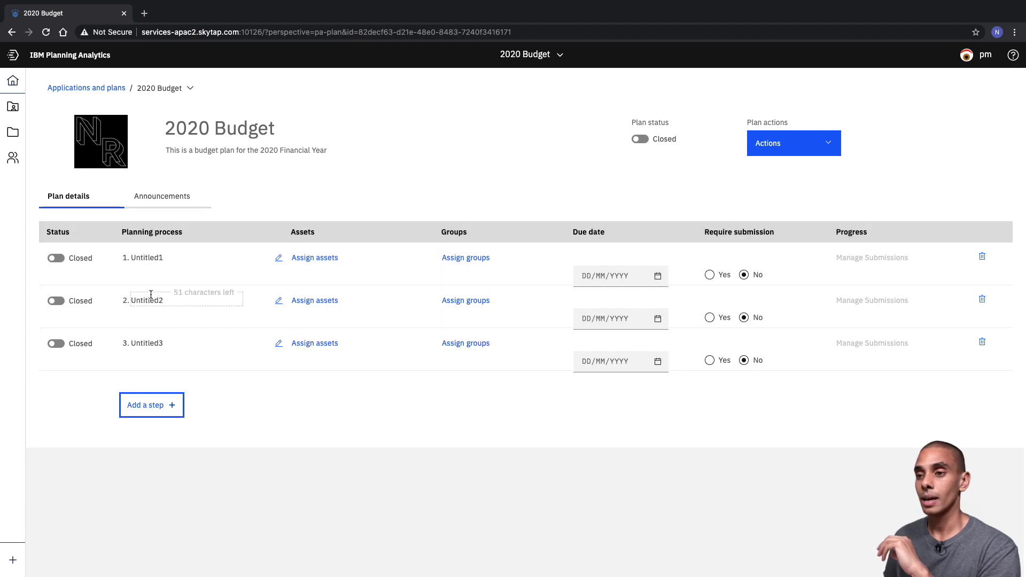
pyautogui.doubleClick(151, 258)
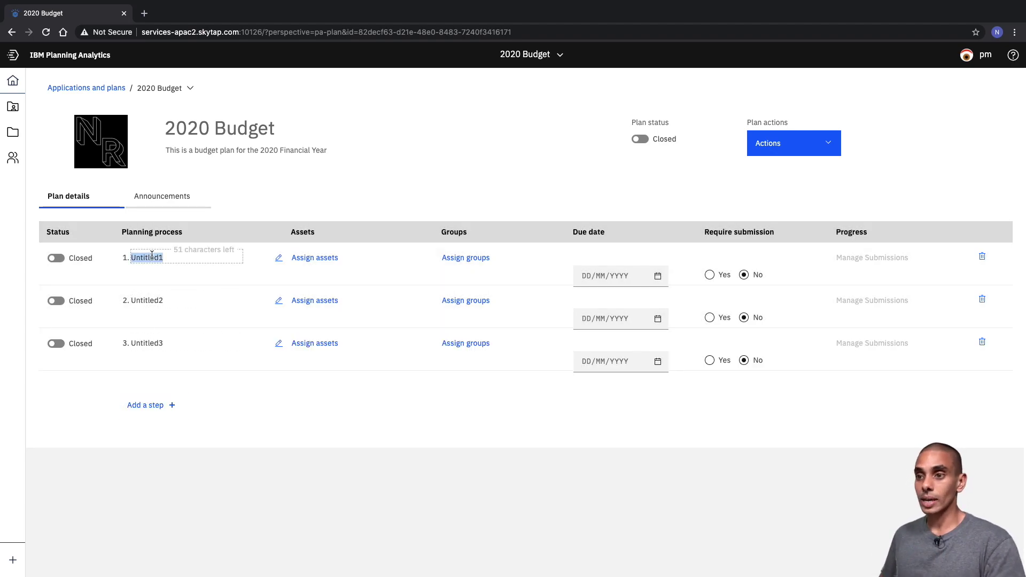
pyautogui.write('Update Revenue and Assumptions')
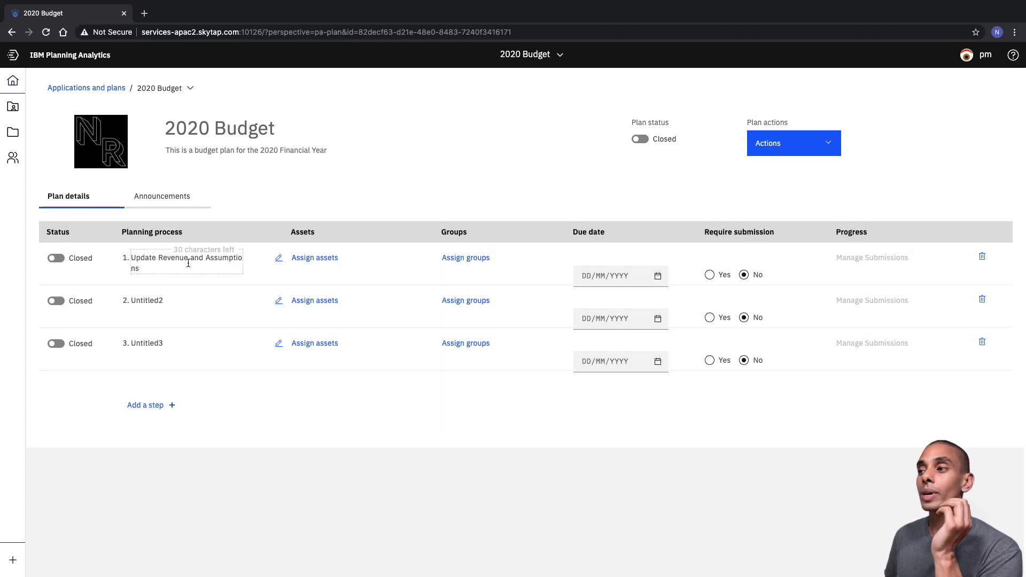
pyautogui.click(158, 295)
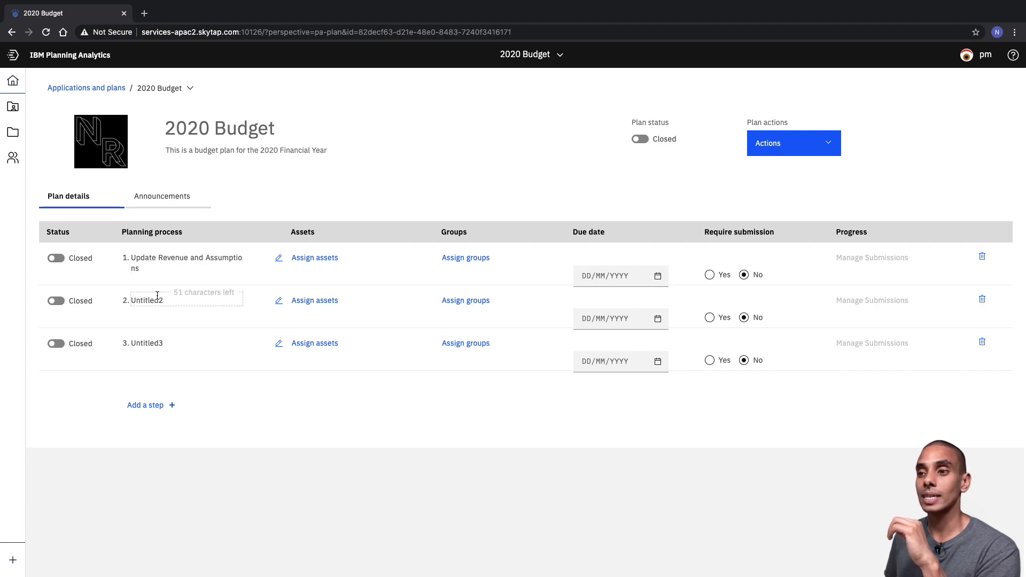
# Step: Rename steps 2 and 3 'Update Expenditure and Workforce Plan' and 'Finalise Consolidation and Review Cashflow'
pyautogui.doubleClick(151, 303)
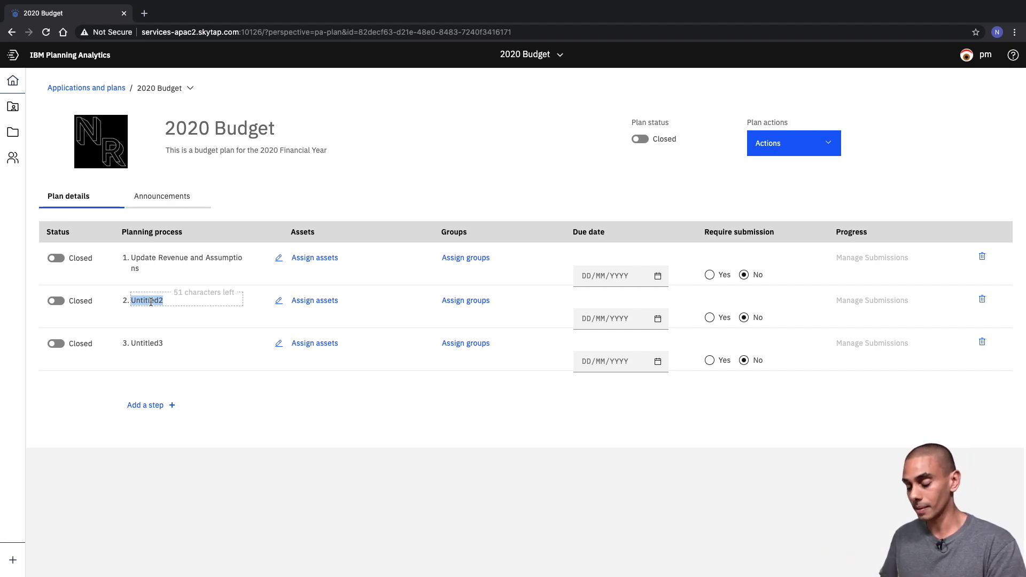
pyautogui.write('Update Expenditure and Workforce Plan')
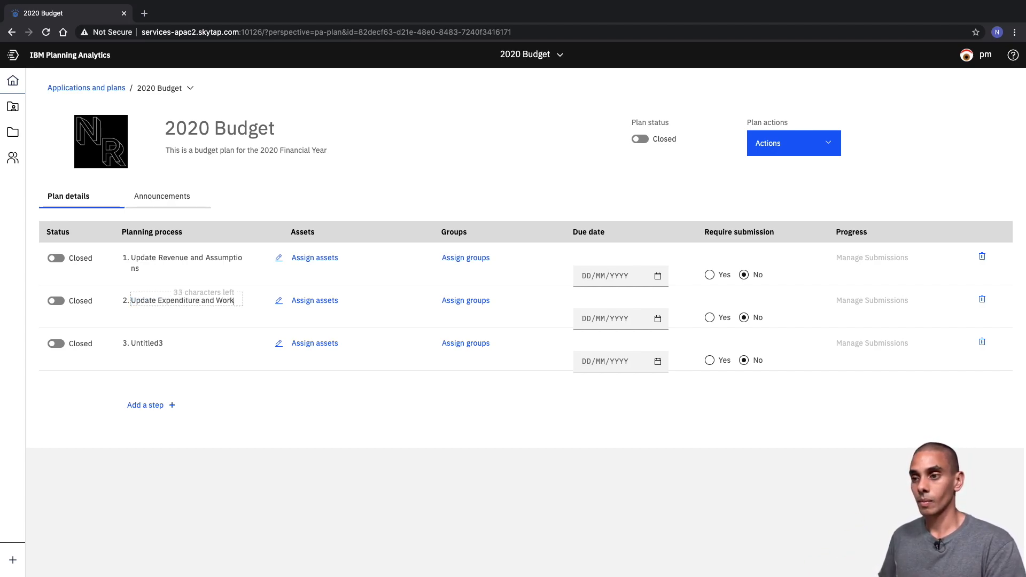
pyautogui.press('Return')
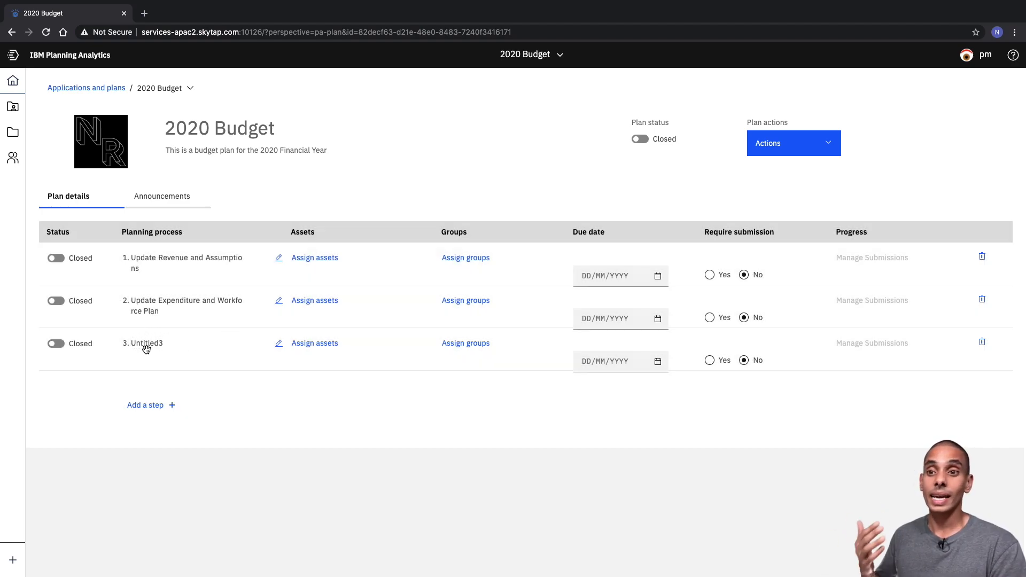
pyautogui.click(147, 344)
pyautogui.doubleClick(148, 342)
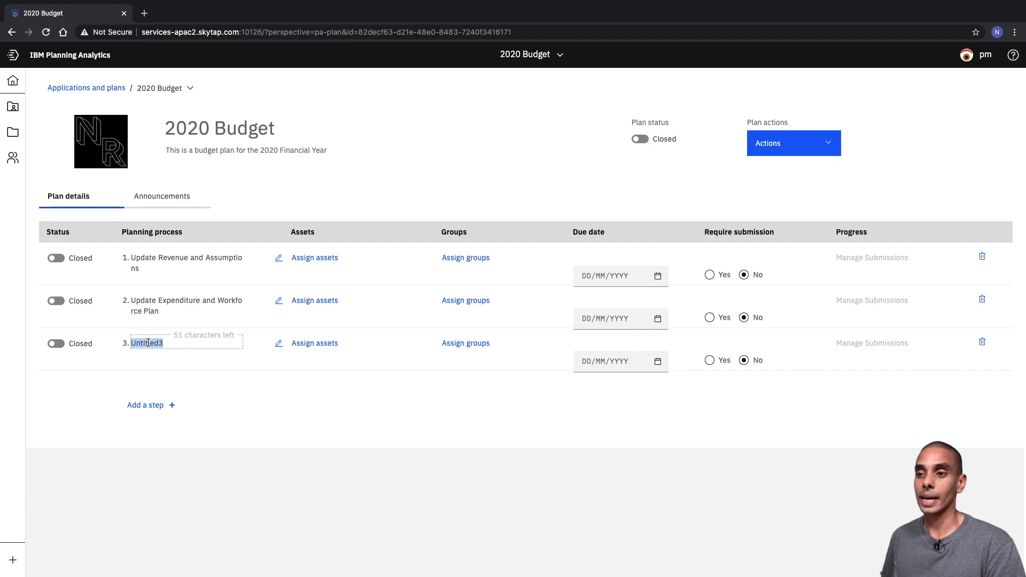
pyautogui.write('Finais')
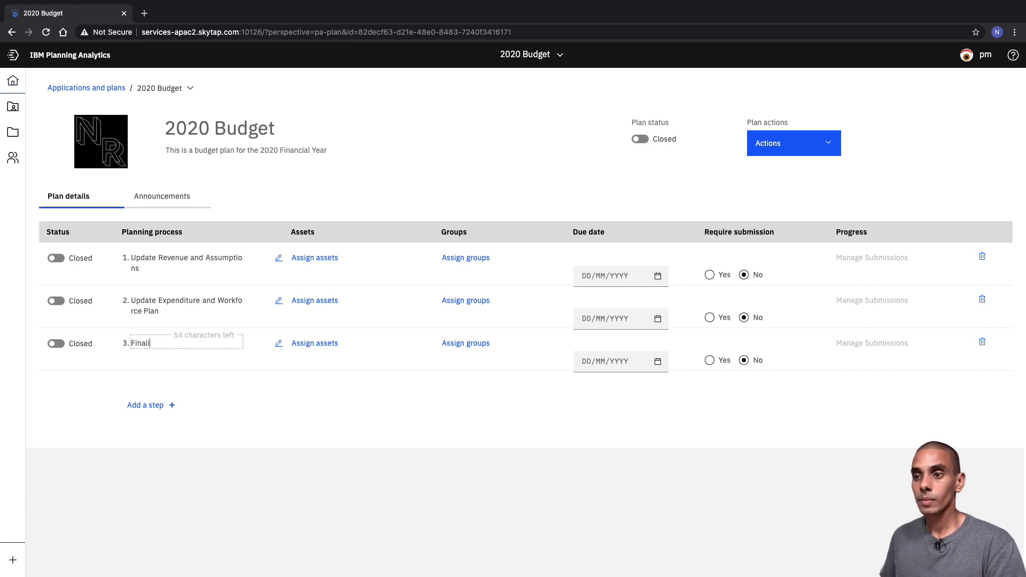
pyautogui.write('se Consolidation and Review Cashflow')
pyautogui.press('Return')
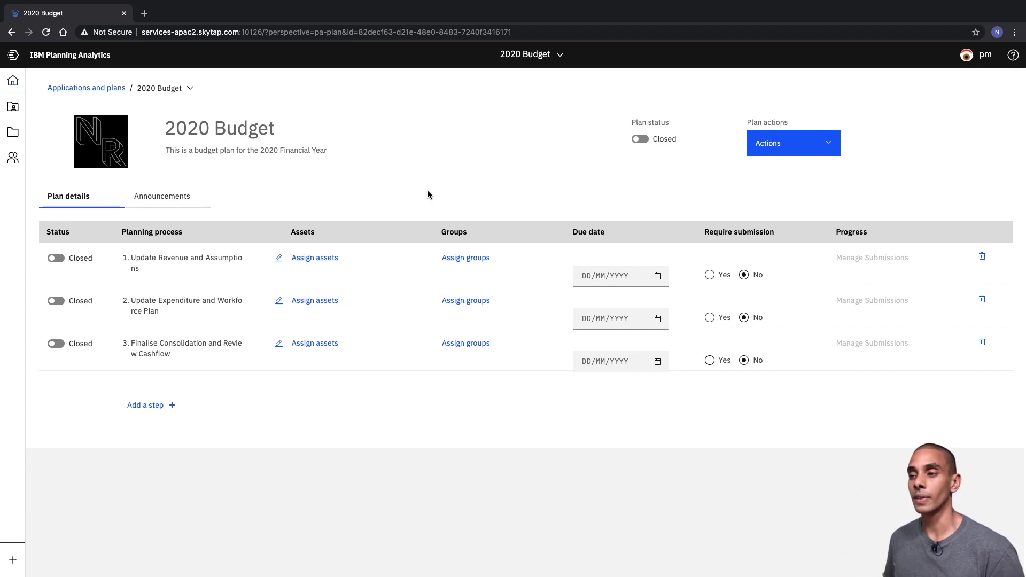
# Step: Assign the Sales Review asset to step 1
pyautogui.click(334, 259)
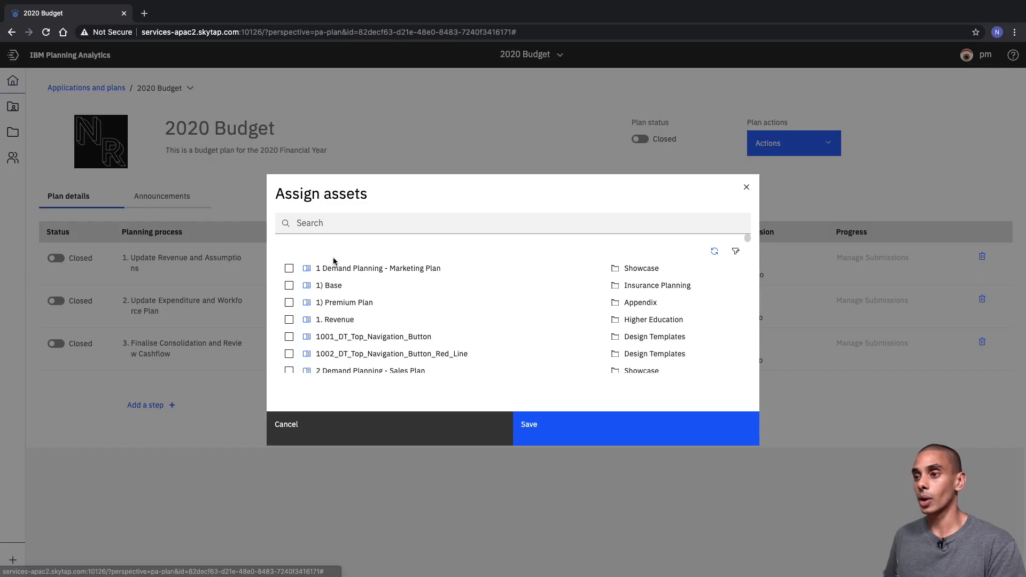
pyautogui.click(336, 231)
pyautogui.write('s')
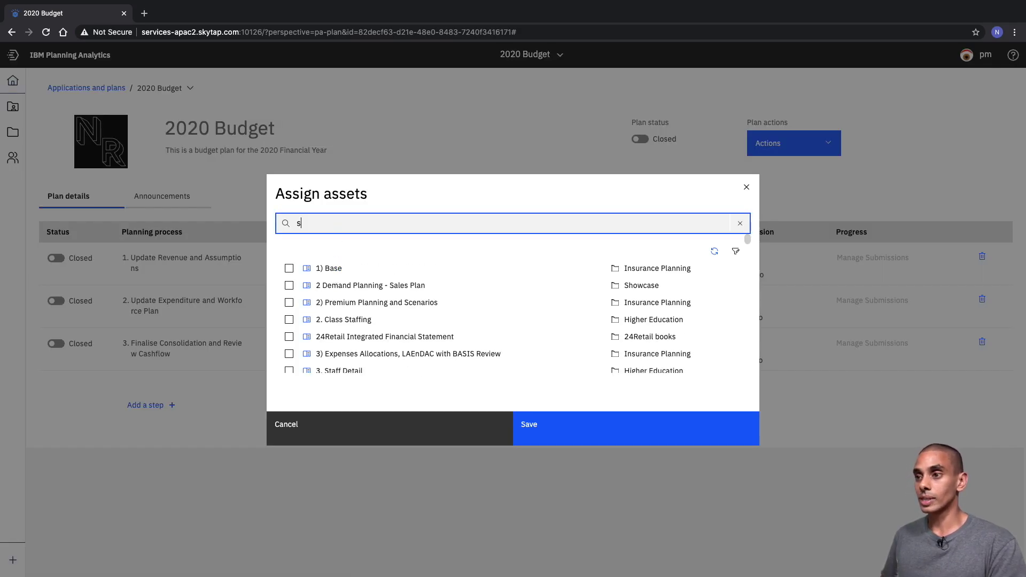
pyautogui.write('ales review')
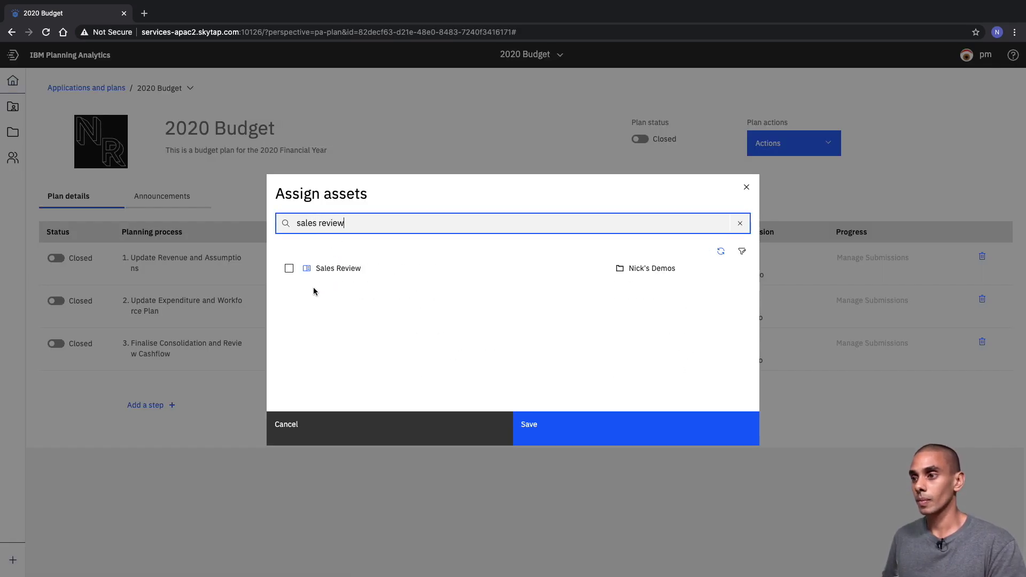
pyautogui.click(290, 268)
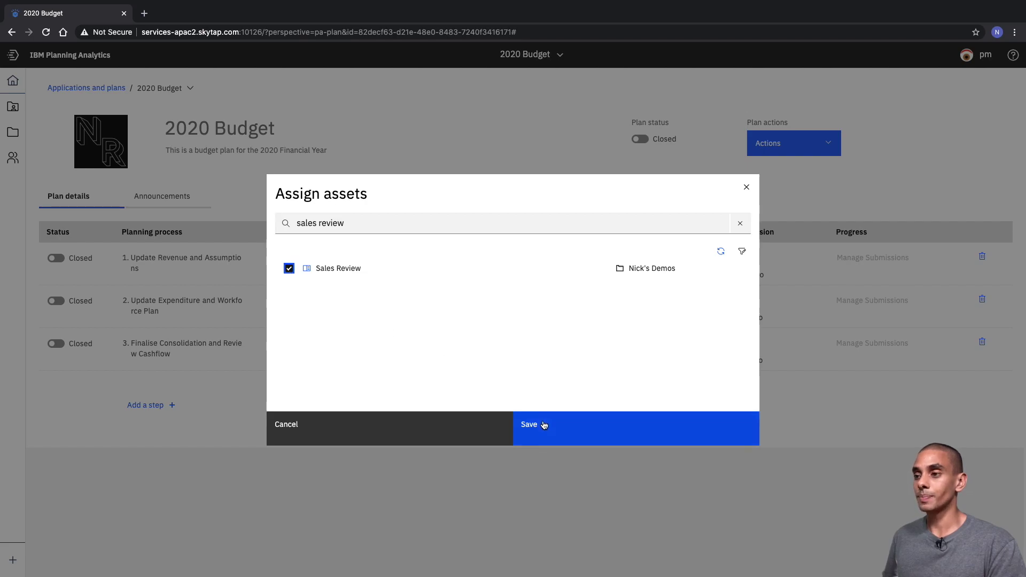
pyautogui.click(741, 224)
pyautogui.scroll(-15, 509, 277)
pyautogui.scroll(-12, 508, 276)
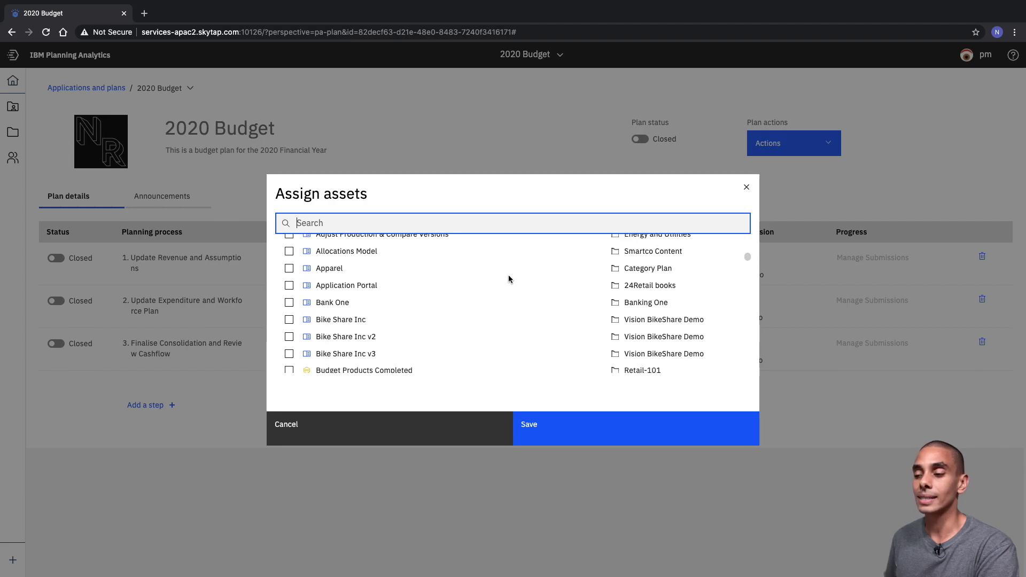
pyautogui.scroll(-5, 508, 275)
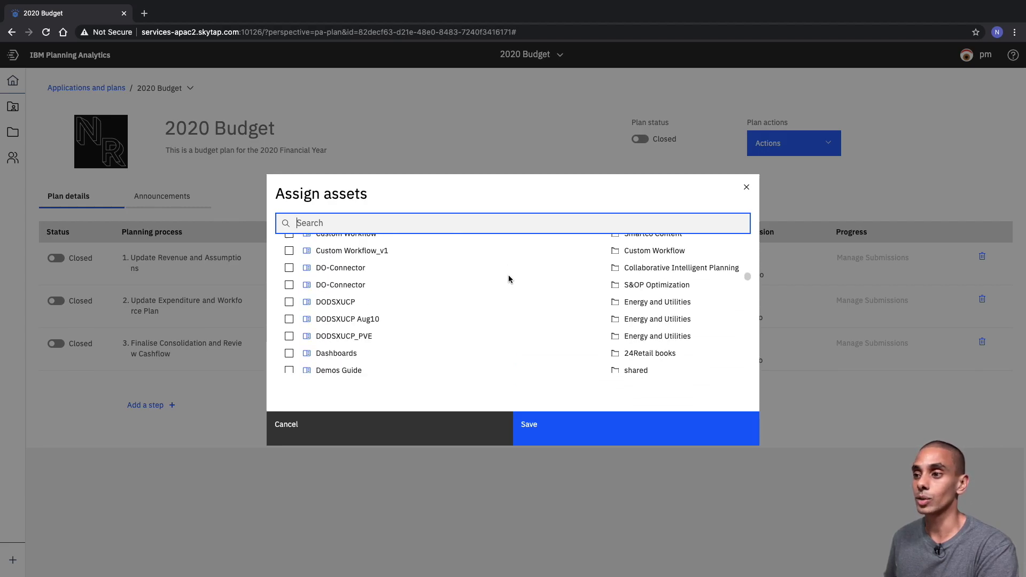
pyautogui.scroll(10, 508, 275)
pyautogui.scroll(-6, 509, 276)
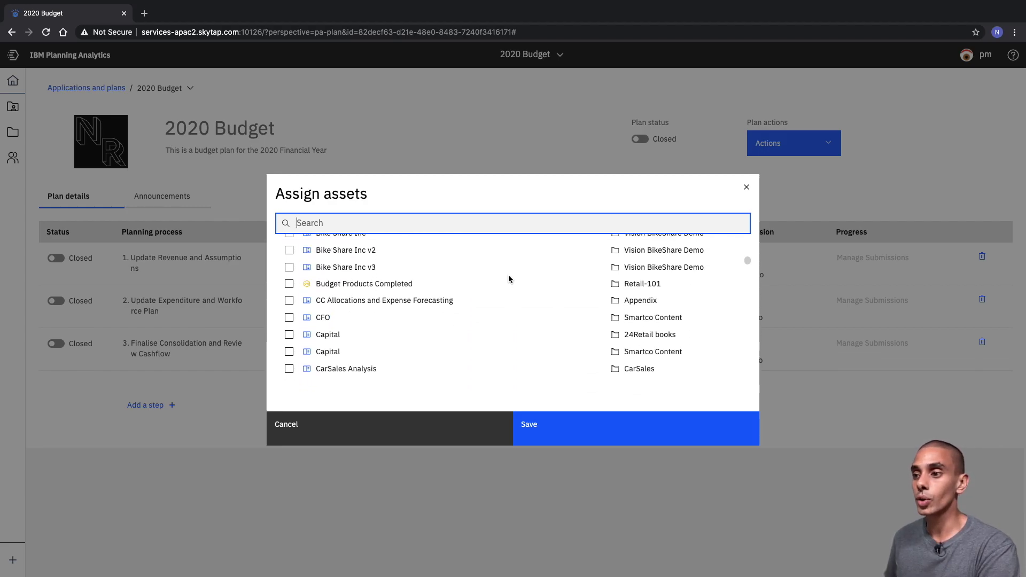
pyautogui.scroll(-1, 509, 279)
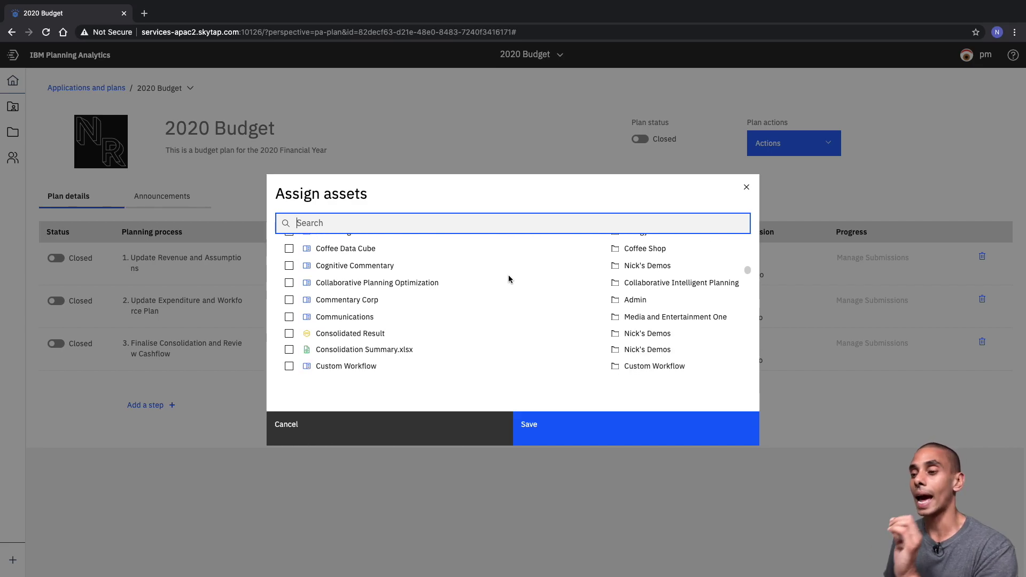
pyautogui.write('Sal')
pyautogui.click(581, 416)
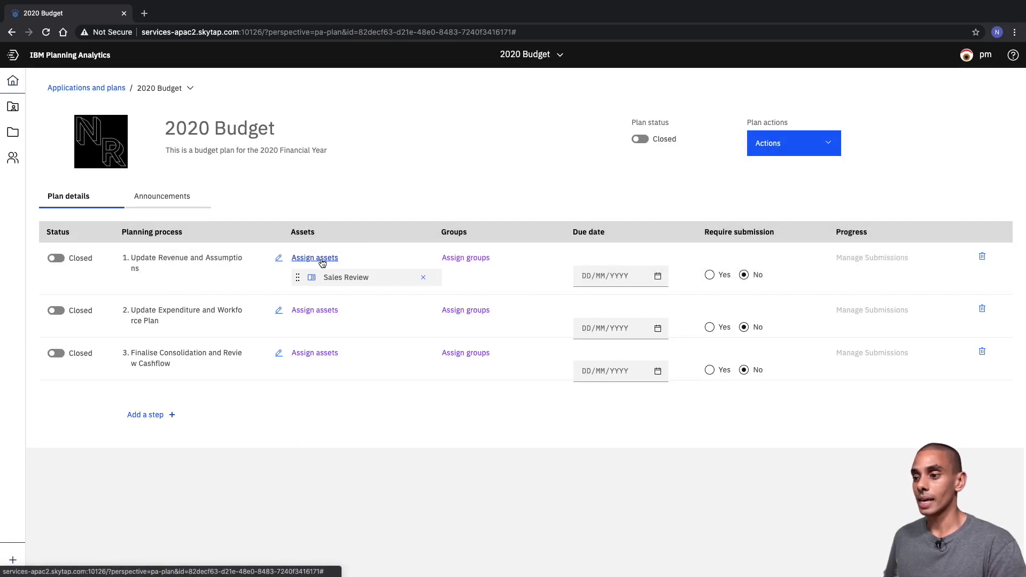
# Step: Add Sales Time Series Forecast to step 1's assets
pyautogui.click(315, 258)
pyautogui.click(377, 223)
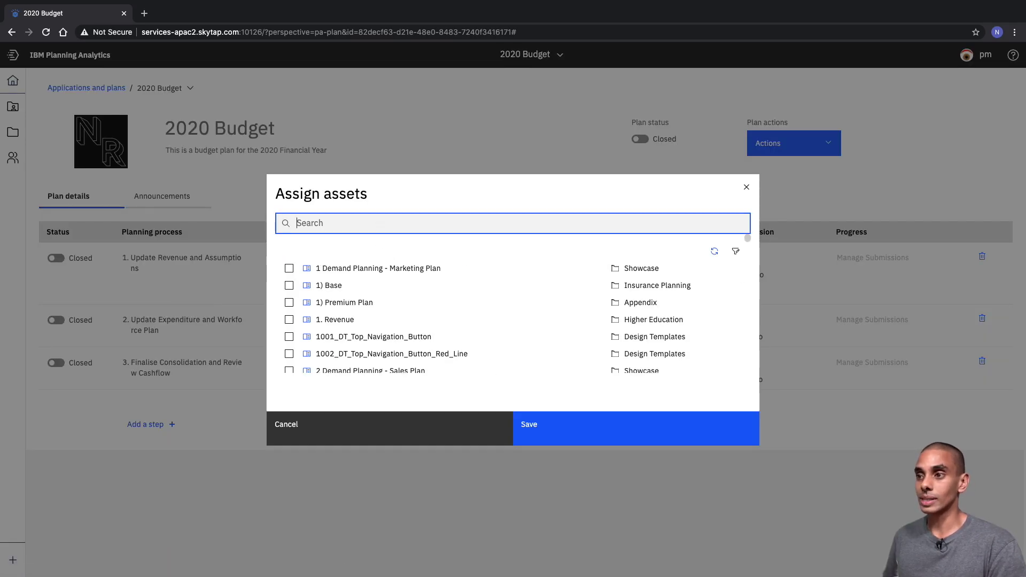
pyautogui.write('Sales Time')
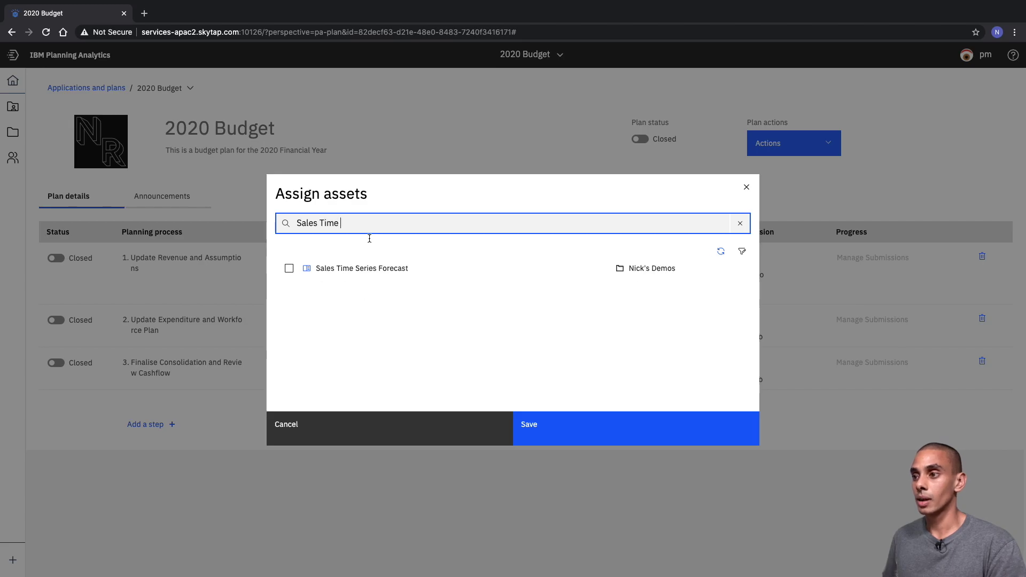
pyautogui.click(320, 274)
pyautogui.click(290, 269)
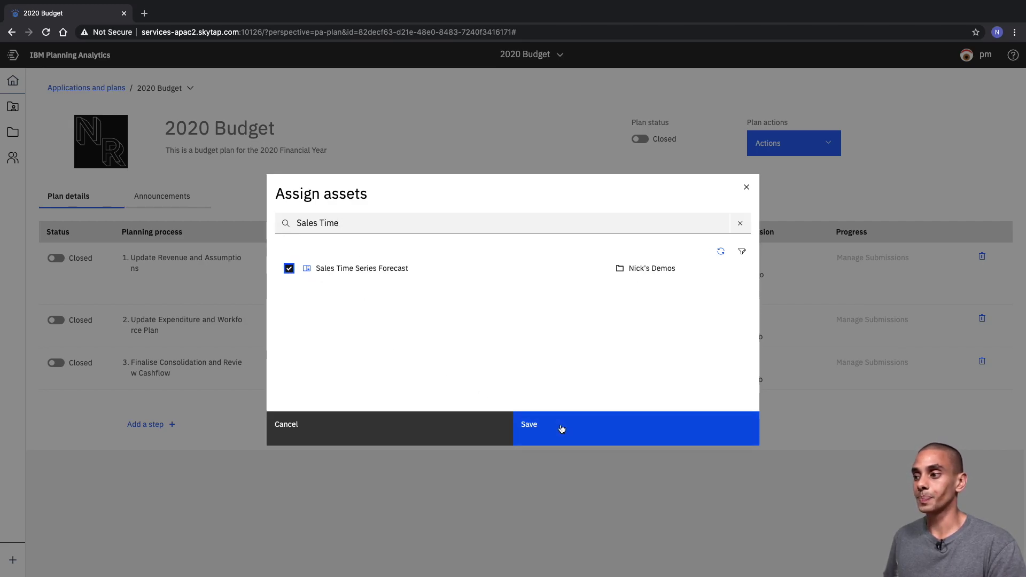
pyautogui.click(563, 429)
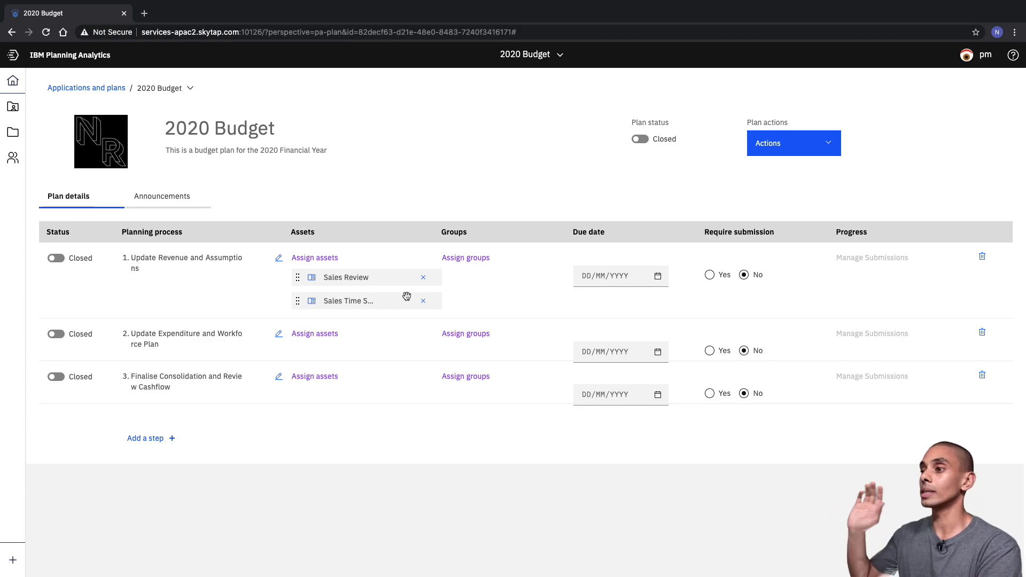
# Step: Go to Administration's Users & Groups page and view the groups list
pyautogui.click(559, 54)
pyautogui.click(543, 83)
pyautogui.click(732, 316)
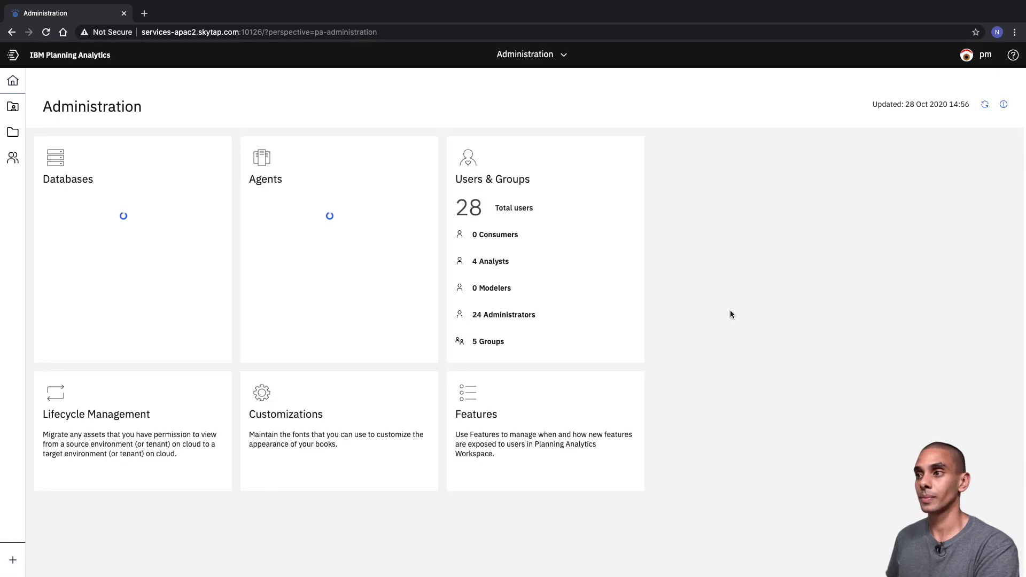
pyautogui.click(498, 173)
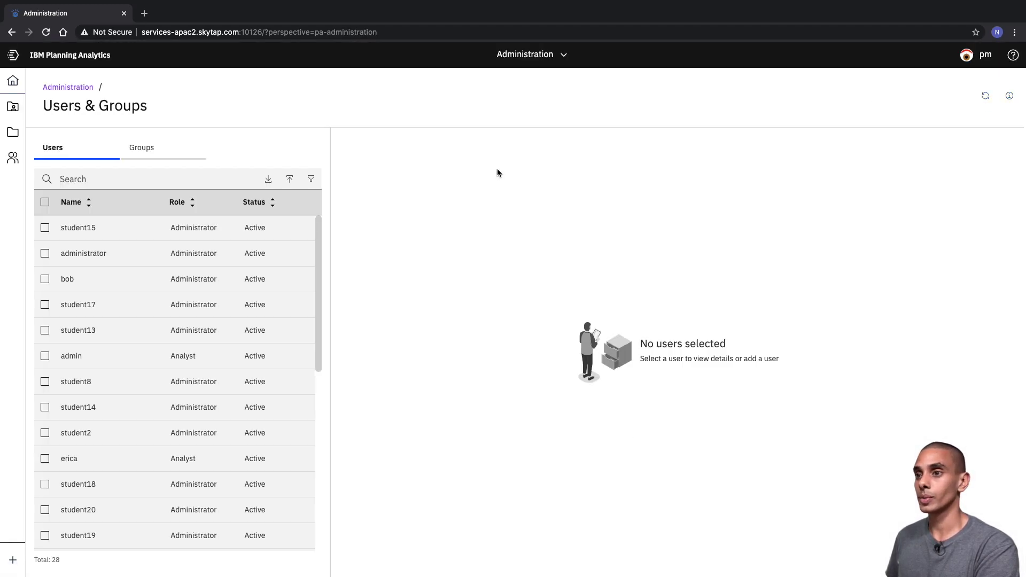
pyautogui.click(195, 146)
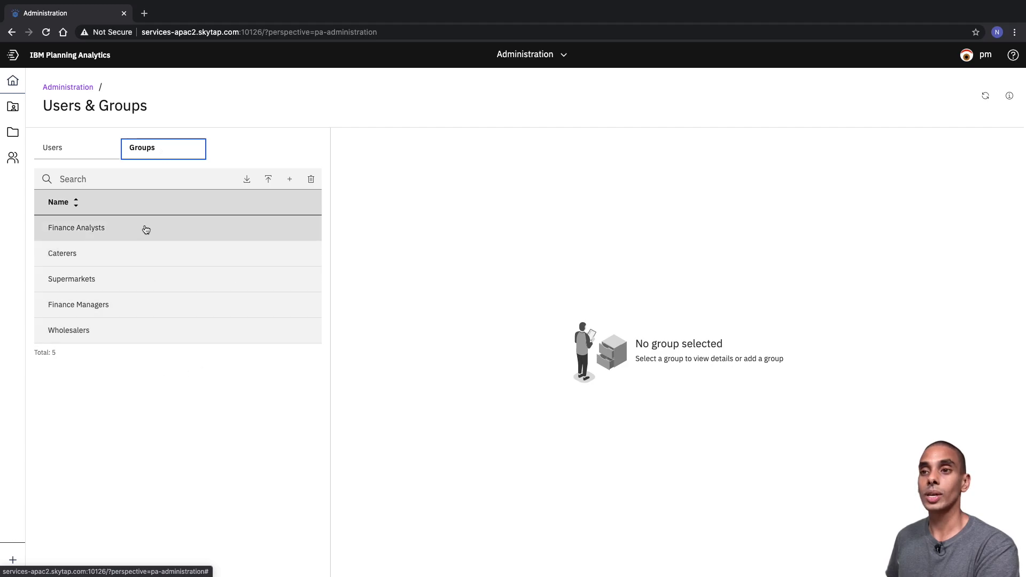
# Step: Find user 'pm' and check its Finance Analysts and Finance Managers memberships
pyautogui.click(87, 151)
pyautogui.click(102, 357)
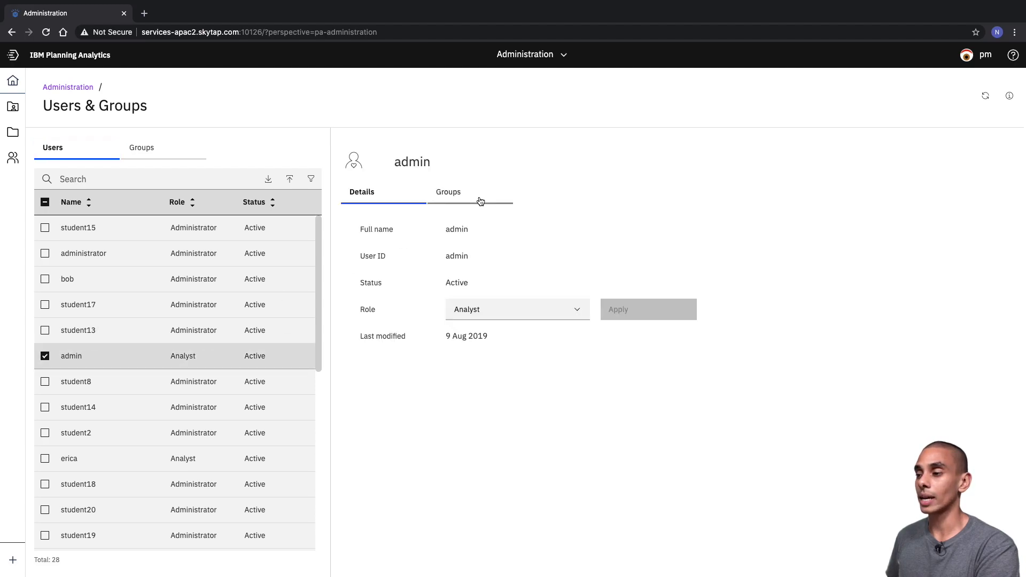
pyautogui.click(480, 201)
pyautogui.scroll(-10, 160, 320)
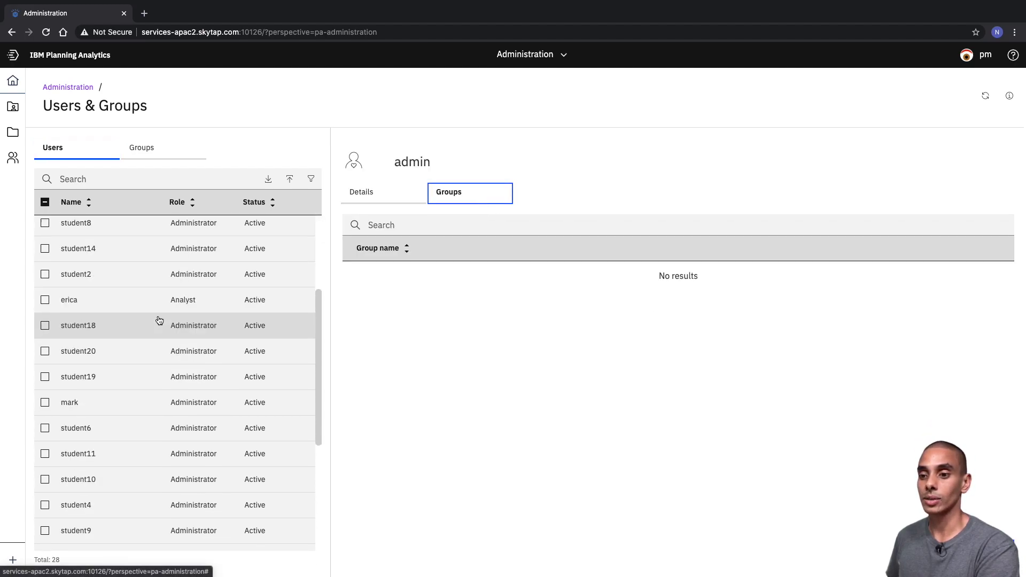
pyautogui.scroll(10, 159, 318)
pyautogui.click(142, 181)
pyautogui.write('pm')
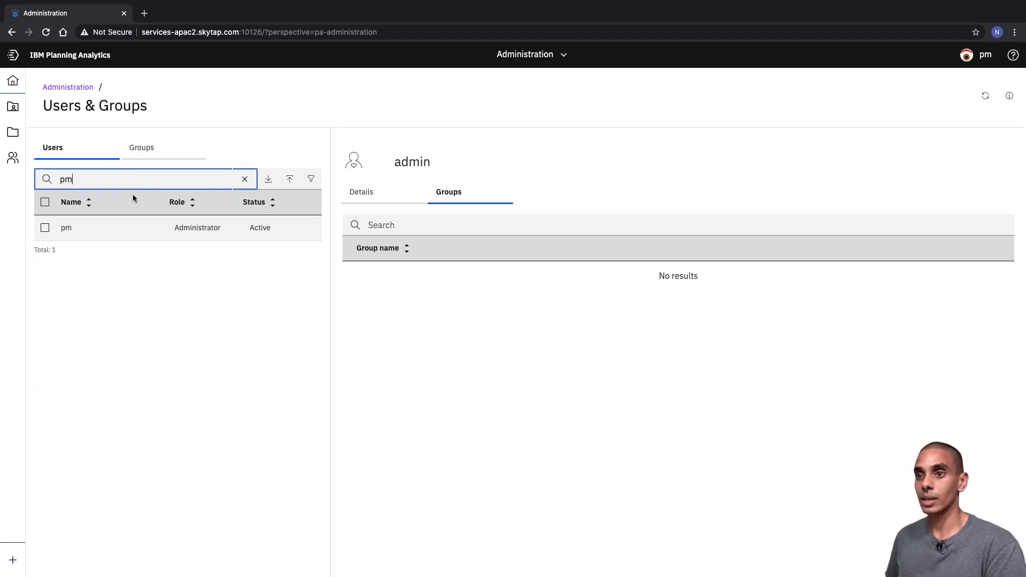
pyautogui.click(126, 227)
pyautogui.click(449, 199)
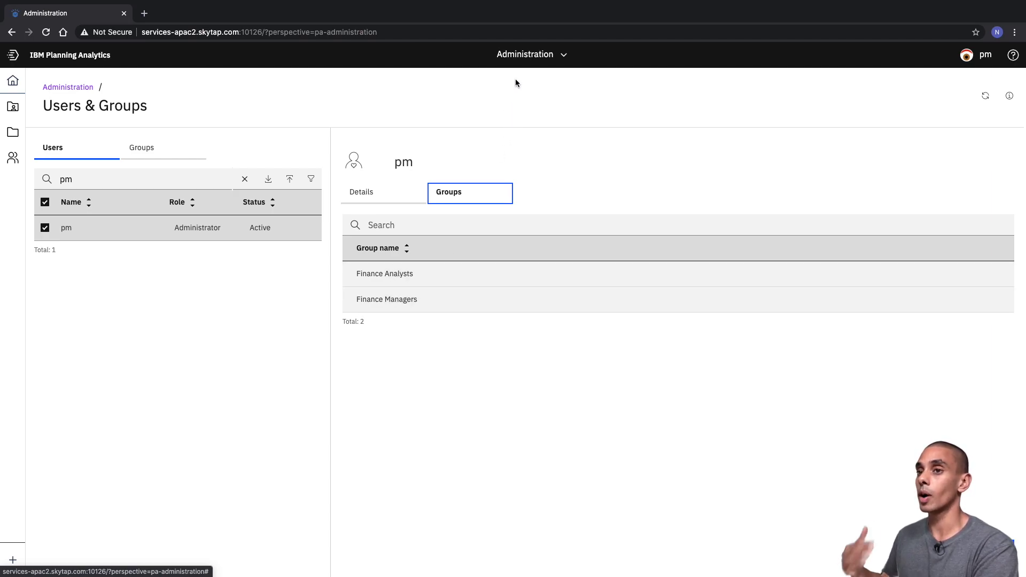
pyautogui.click(521, 60)
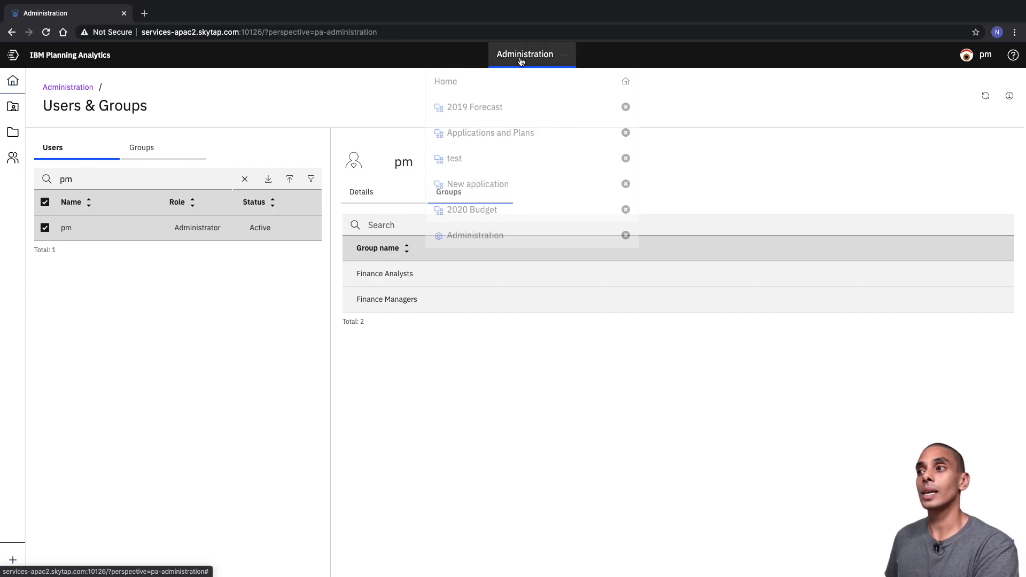
# Step: Return to the 2020 Budget plan from the recent pages list
pyautogui.click(520, 116)
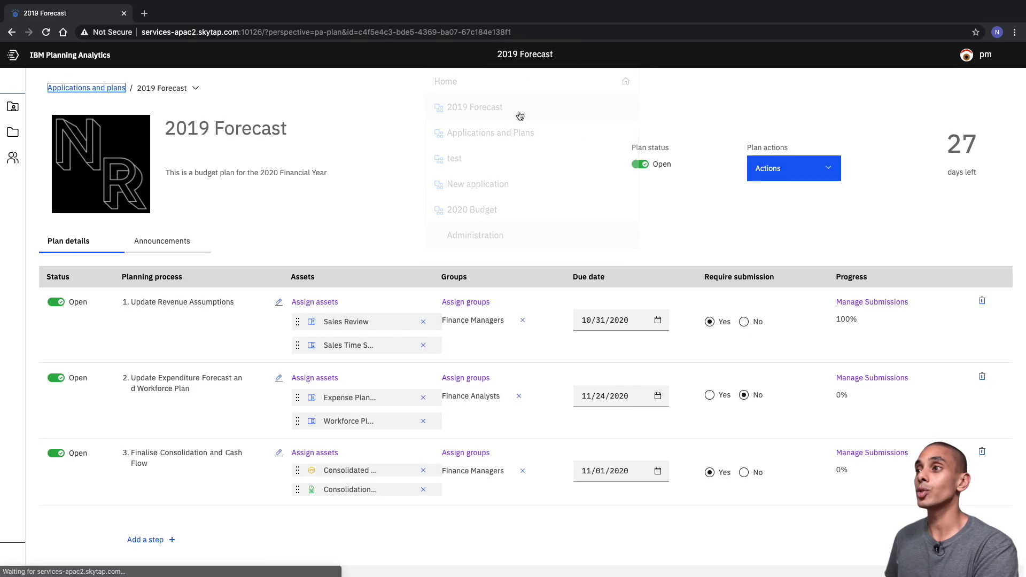
pyautogui.click(527, 56)
pyautogui.click(502, 210)
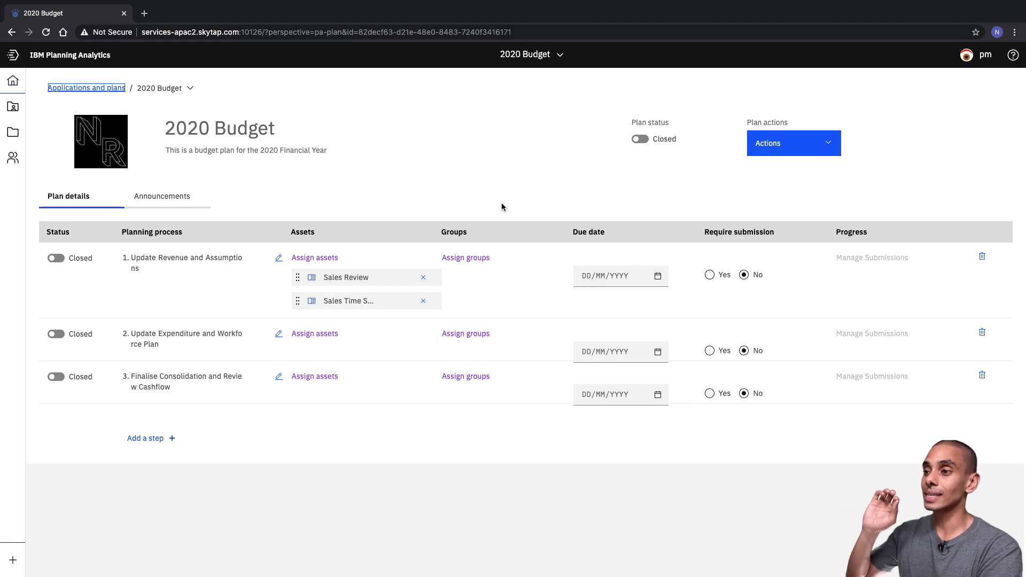
# Step: Assign the Finance Managers group to step 1
pyautogui.click(465, 259)
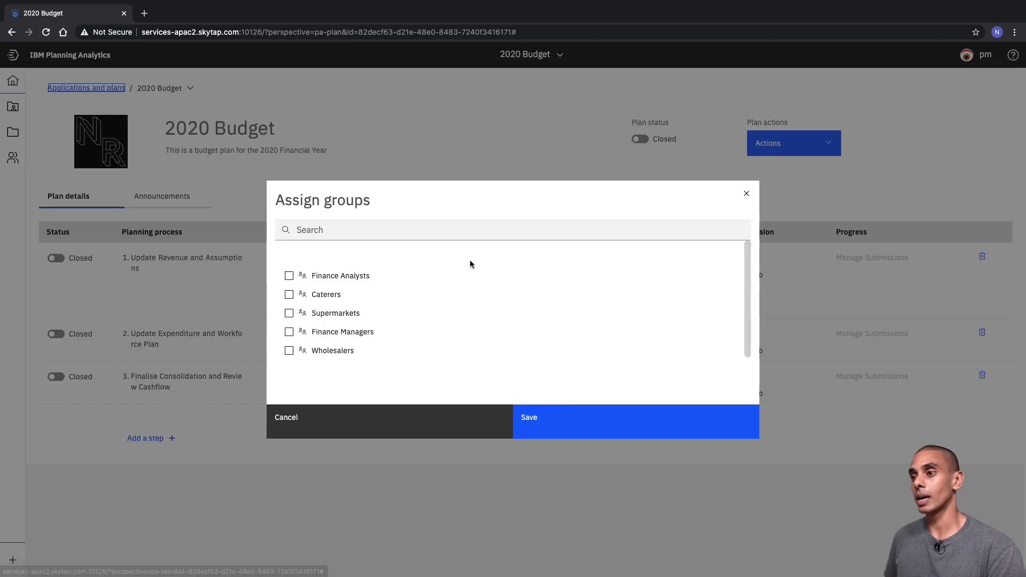
pyautogui.click(290, 333)
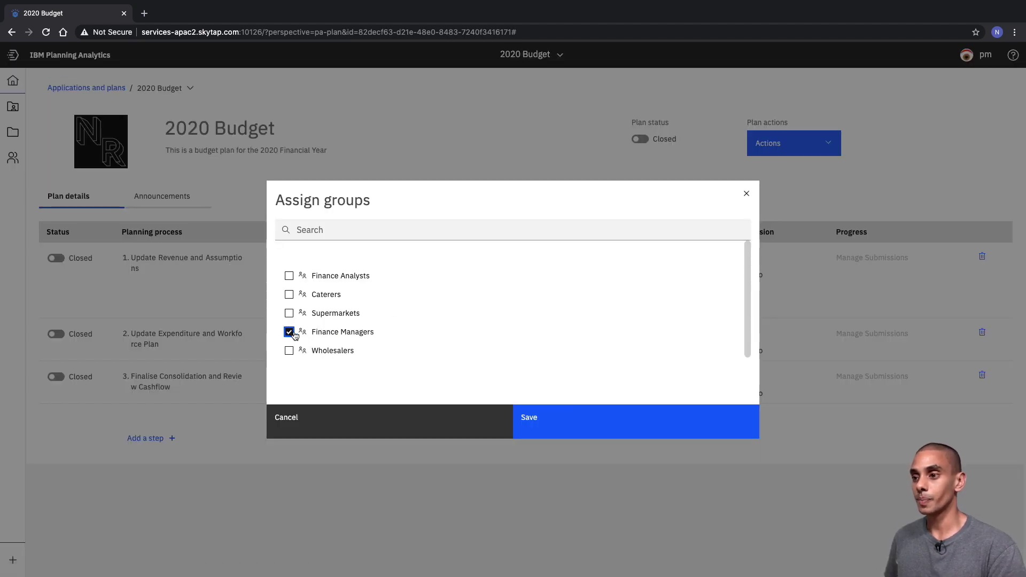
pyautogui.click(543, 415)
pyautogui.click(627, 277)
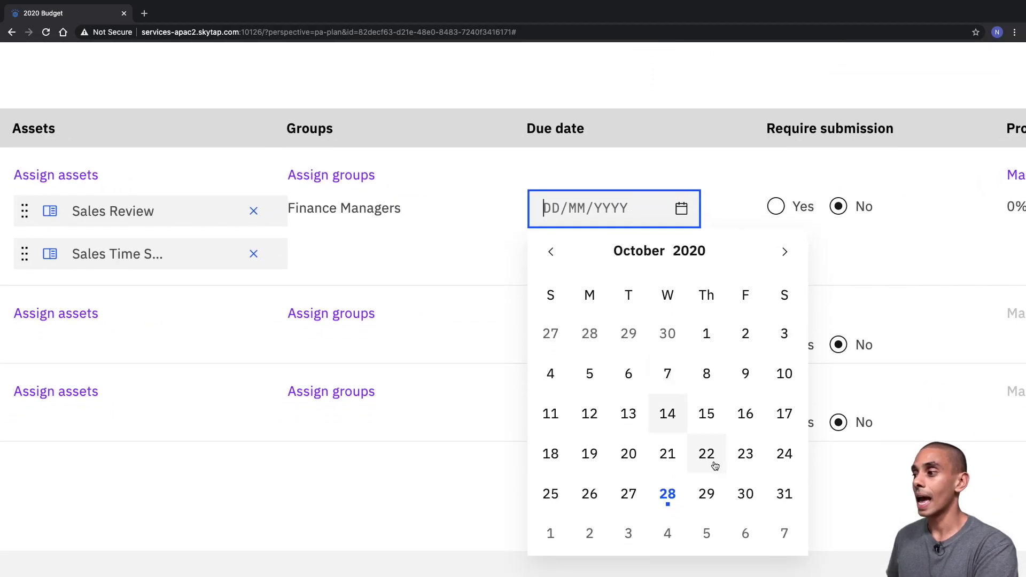
# Step: Make step 1 due 11/04/2020 with submission required, and set step 1 and the plan Open
pyautogui.click(668, 534)
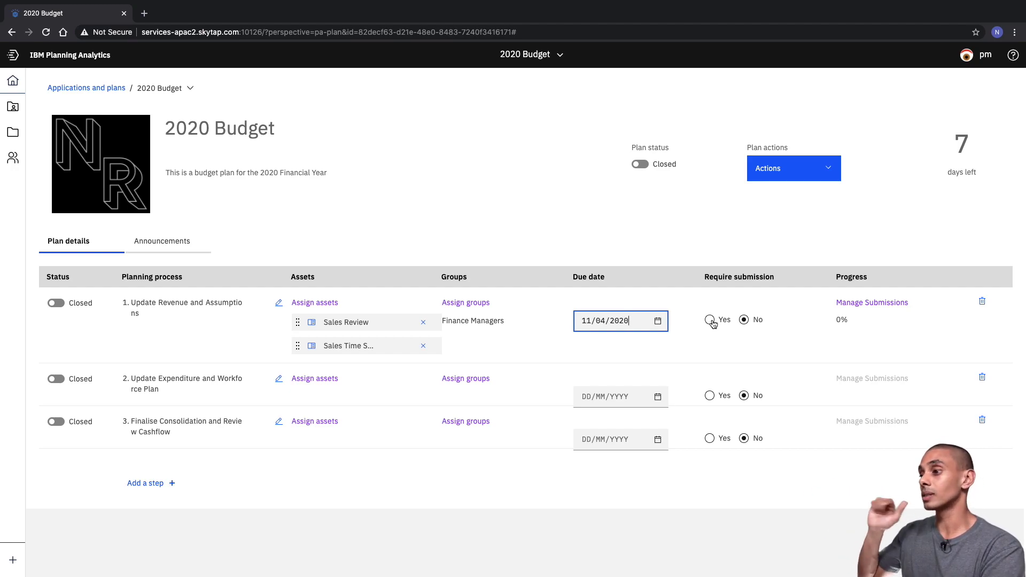
pyautogui.press('Tab')
pyautogui.click(717, 324)
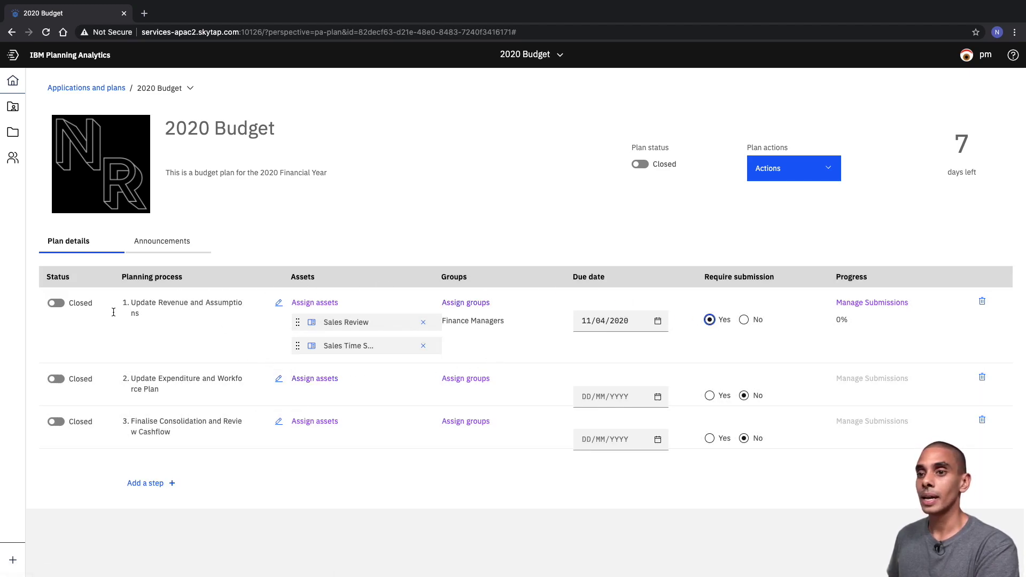
pyautogui.click(58, 304)
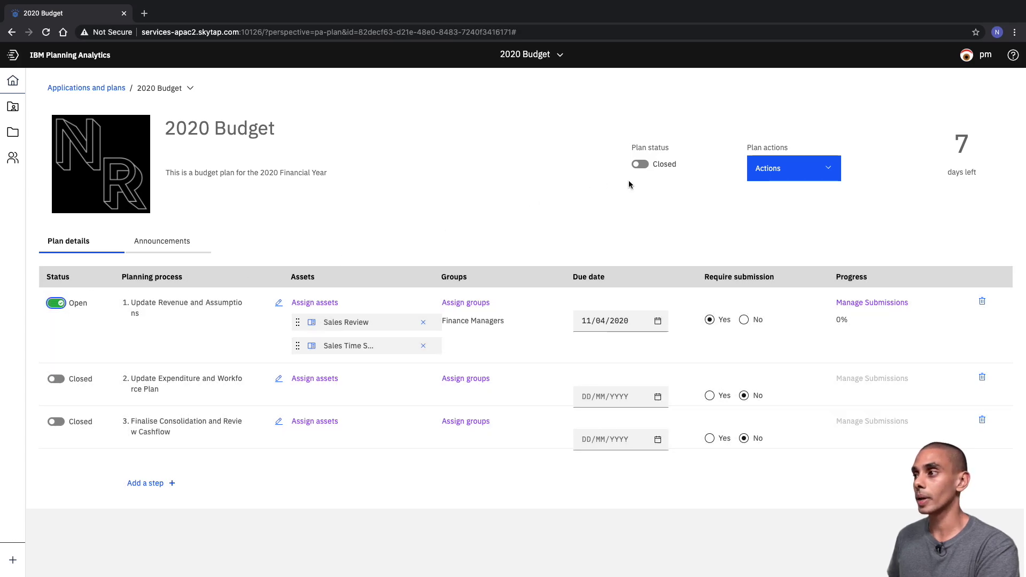
pyautogui.click(641, 165)
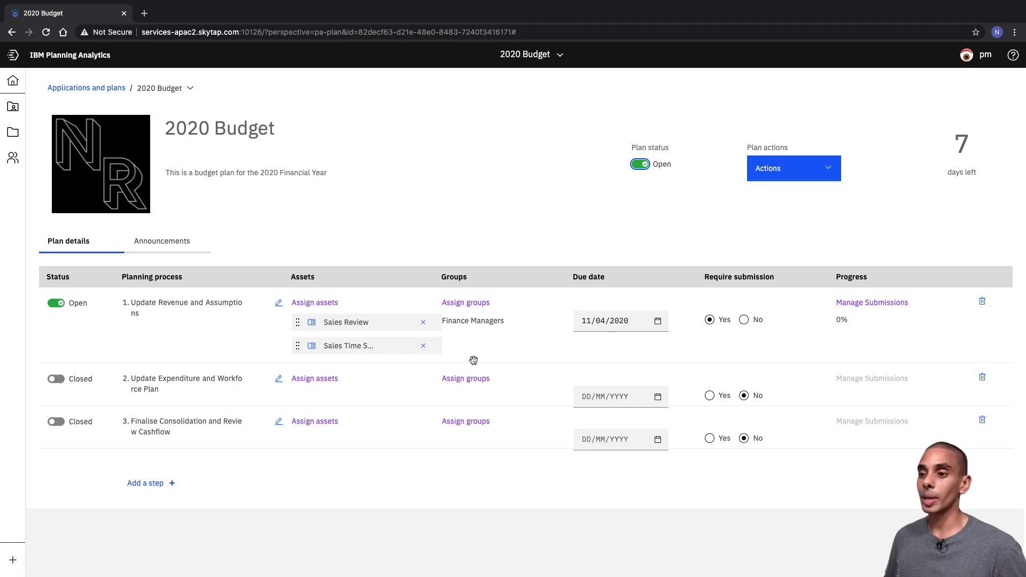
# Step: Assign the Expense Planning and Workforce Planning assets to step 2
pyautogui.click(319, 378)
pyautogui.write('expense plan')
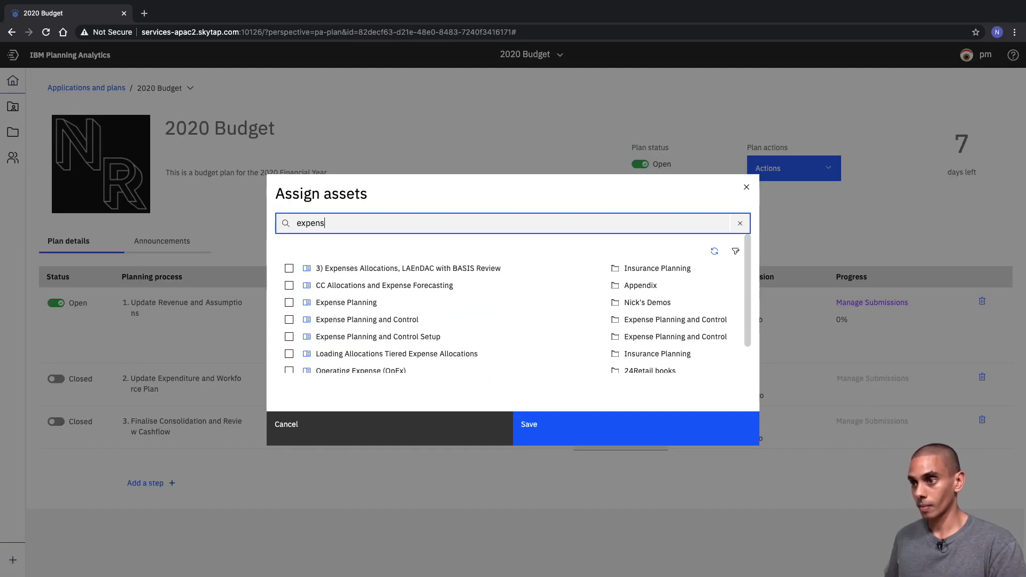
pyautogui.click(289, 268)
pyautogui.tripleClick(380, 223)
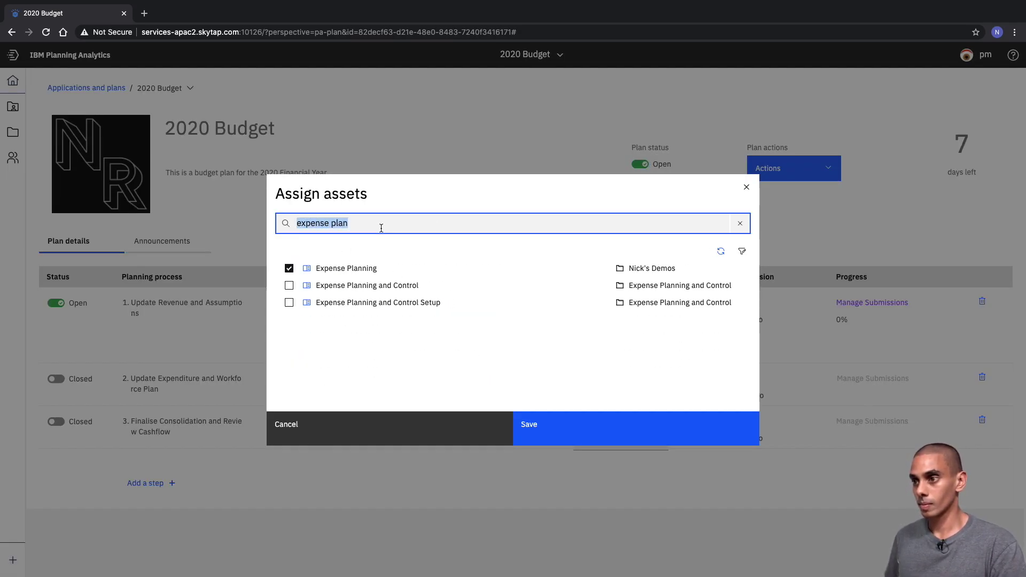
pyautogui.write('work')
pyautogui.click(290, 320)
pyautogui.click(615, 430)
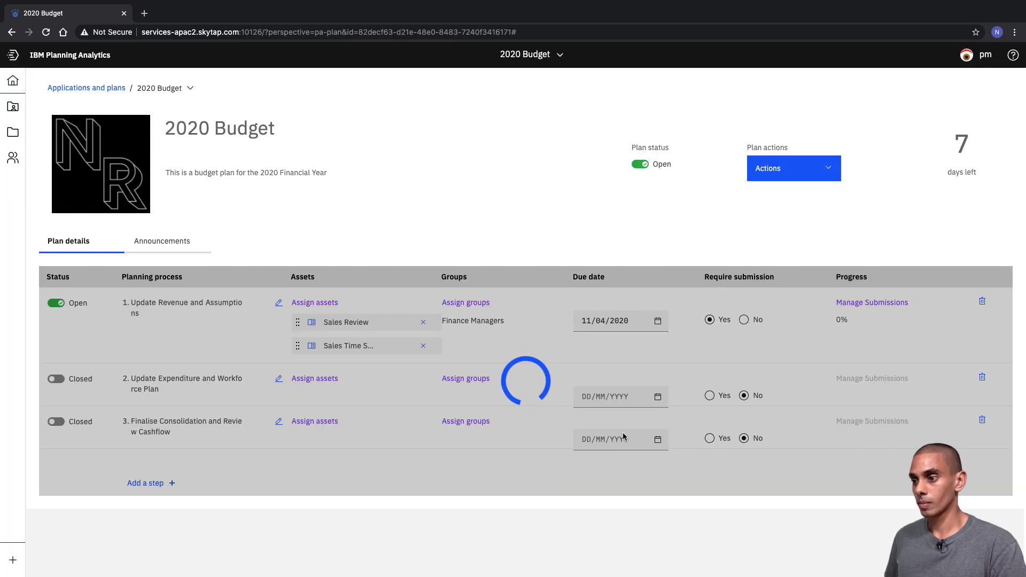
pyautogui.click(576, 353)
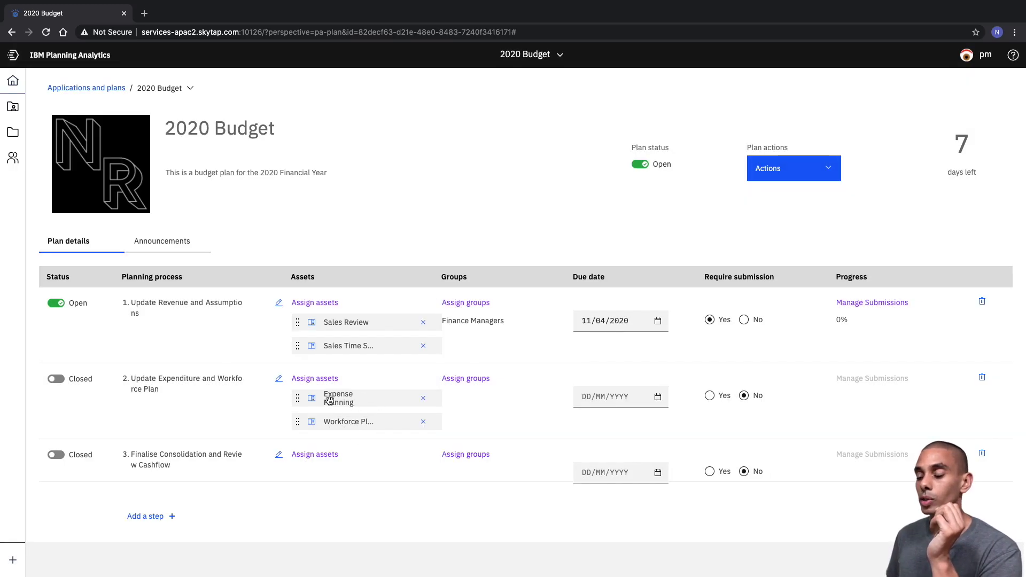
# Step: Give step 2 Finance Analysts, Open status, due date 11/04/2020 and required submission
pyautogui.click(478, 378)
pyautogui.click(354, 277)
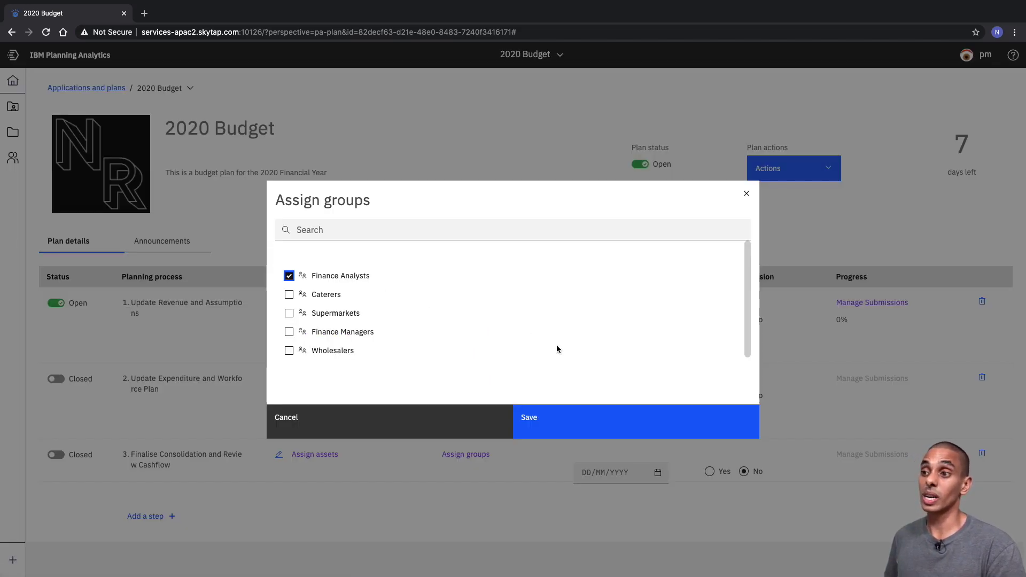
pyautogui.click(581, 435)
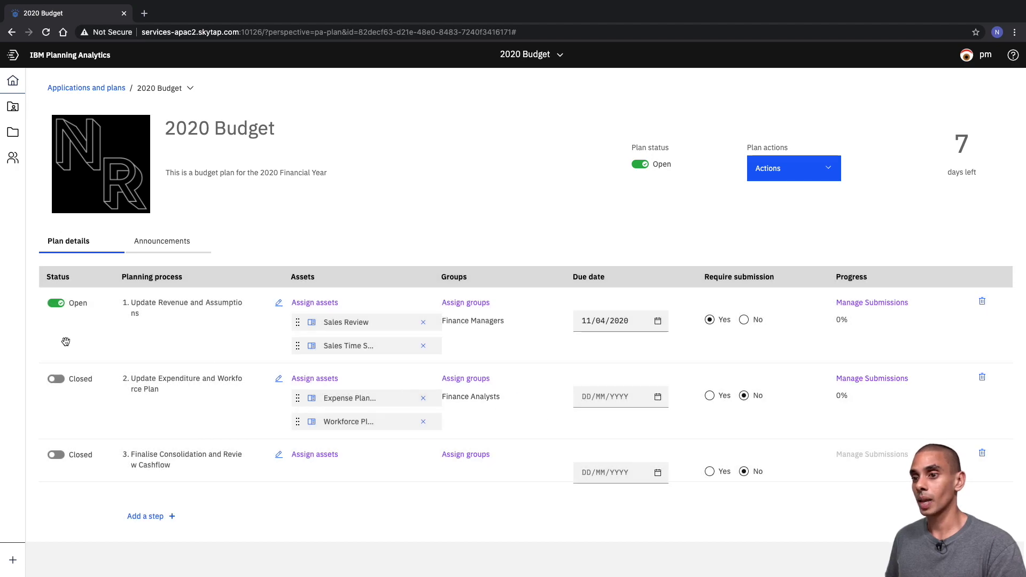
pyautogui.click(60, 379)
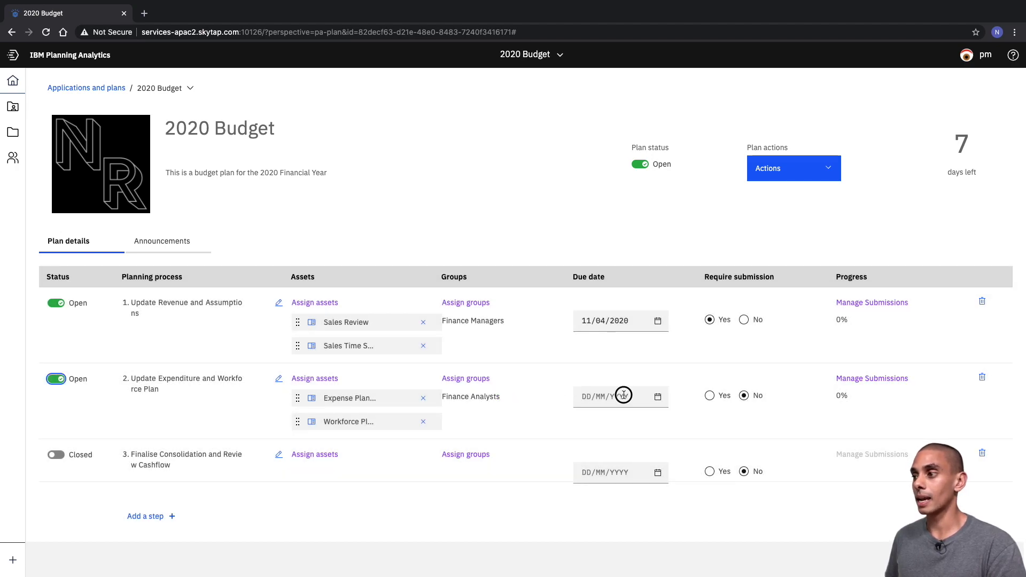
pyautogui.click(622, 396)
pyautogui.click(651, 377)
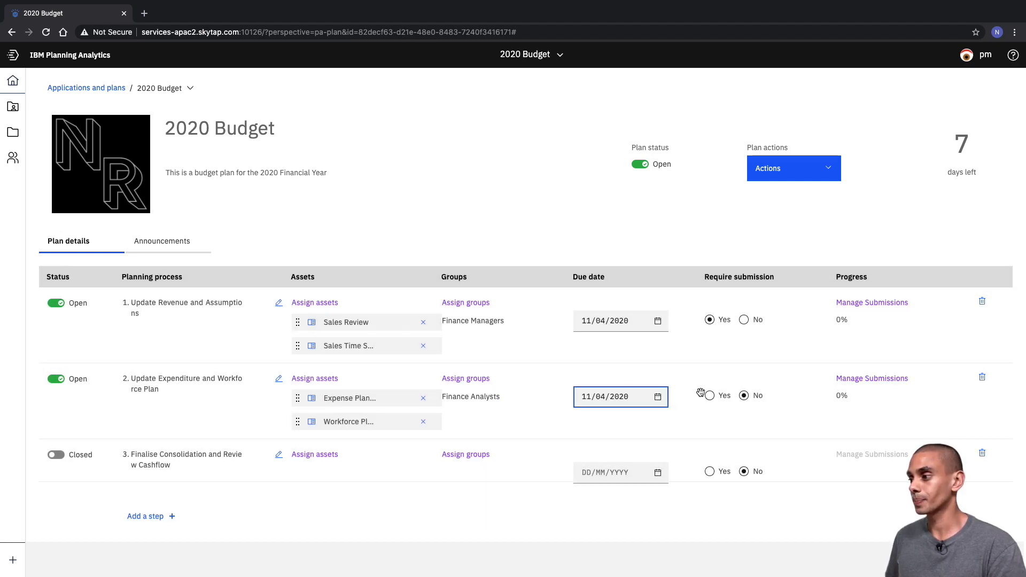
pyautogui.click(712, 396)
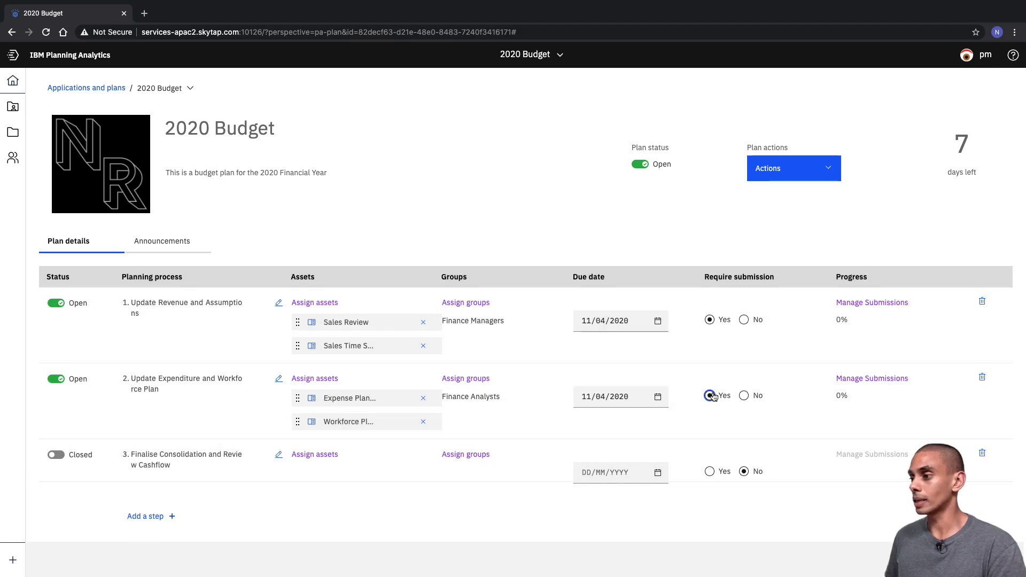
# Step: Assign Consolidated Result and Consolidation Summary.xlsx as step 3's assets
pyautogui.click(325, 457)
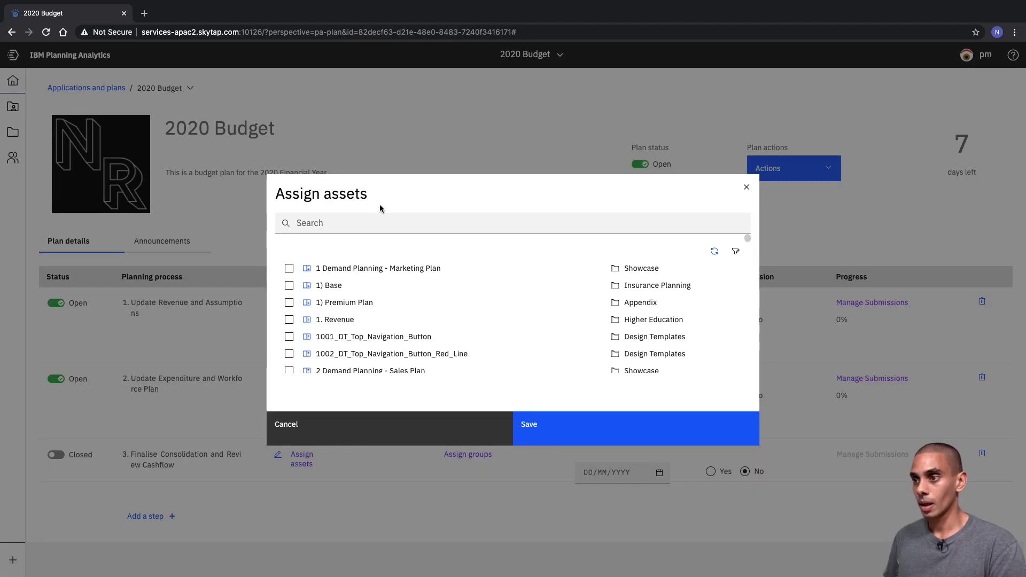
pyautogui.click(371, 224)
pyautogui.write('cons')
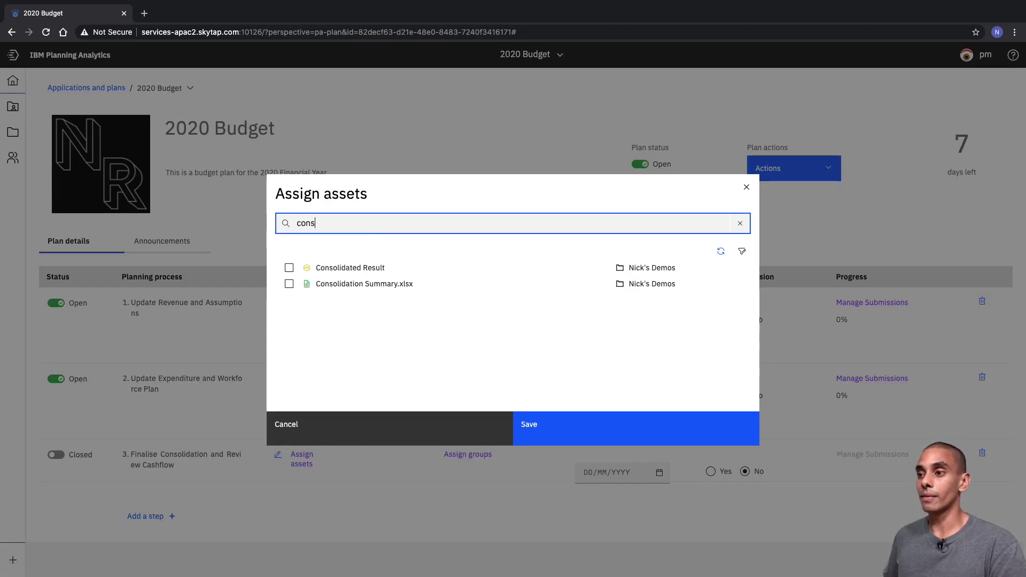
pyautogui.click(289, 267)
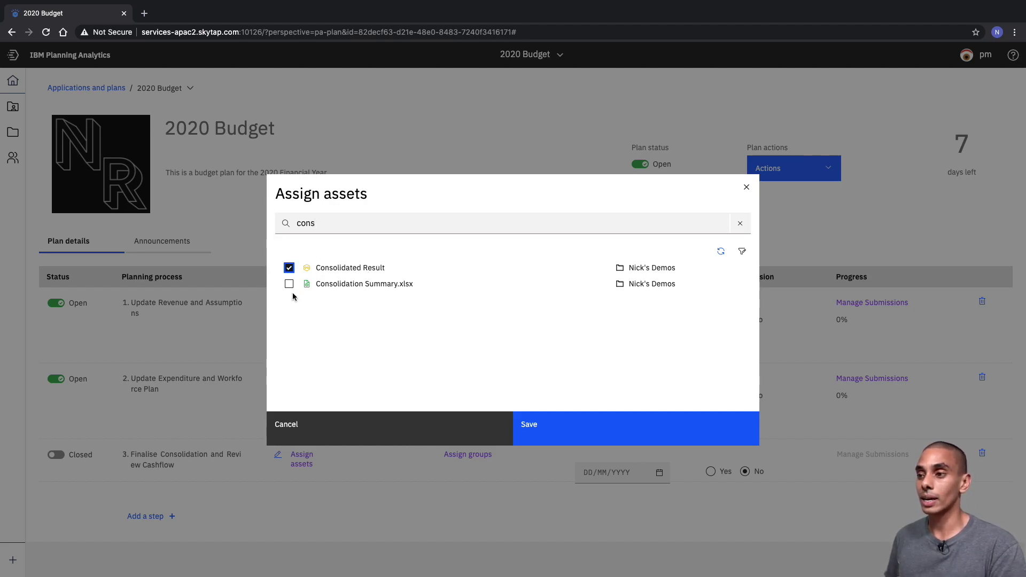
pyautogui.click(289, 284)
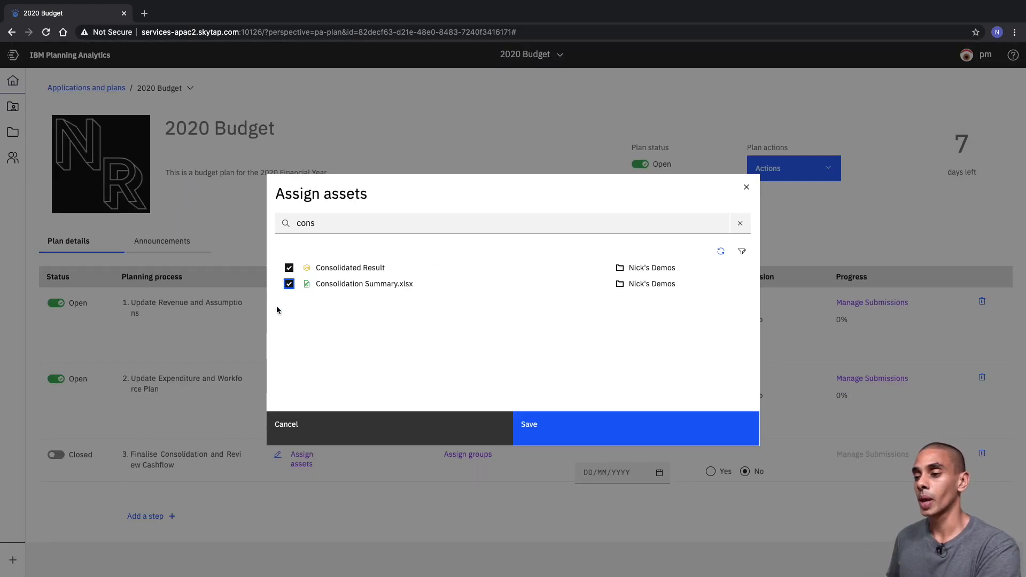
pyautogui.click(565, 416)
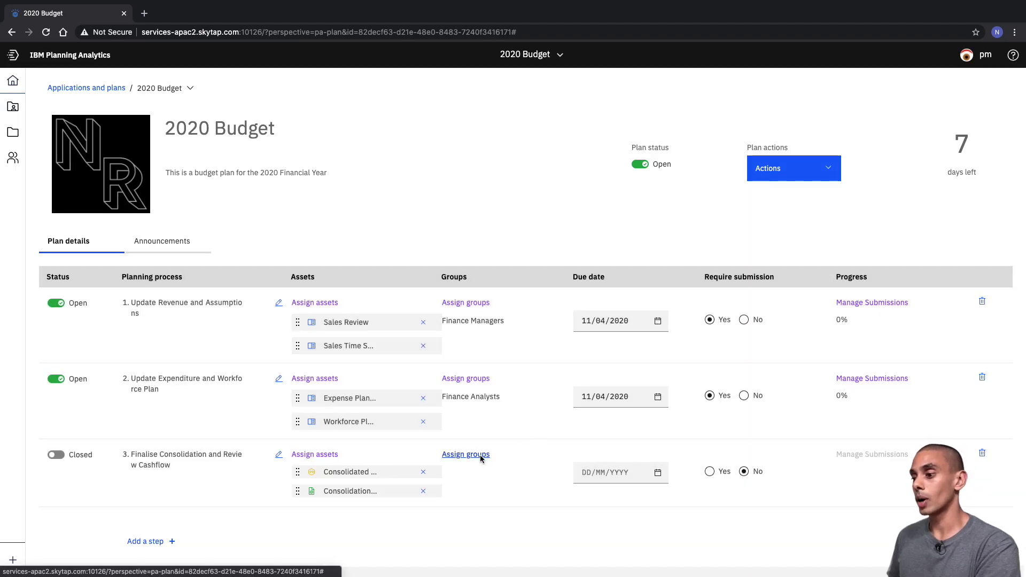
# Step: Give step 3 Finance Managers, due date 11/04/2020 and required submission
pyautogui.click(480, 454)
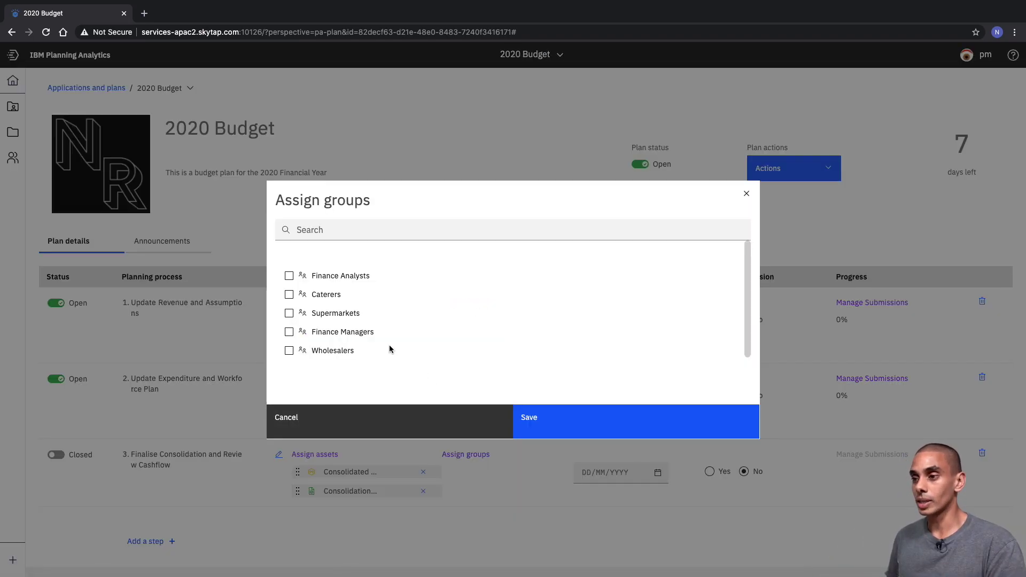
pyautogui.click(327, 335)
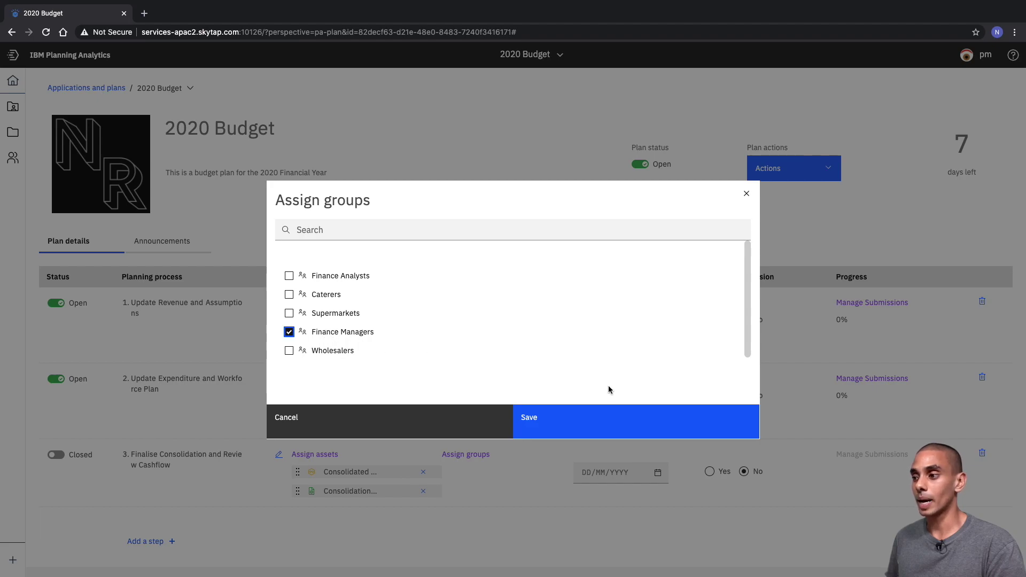
pyautogui.click(601, 415)
pyautogui.click(600, 477)
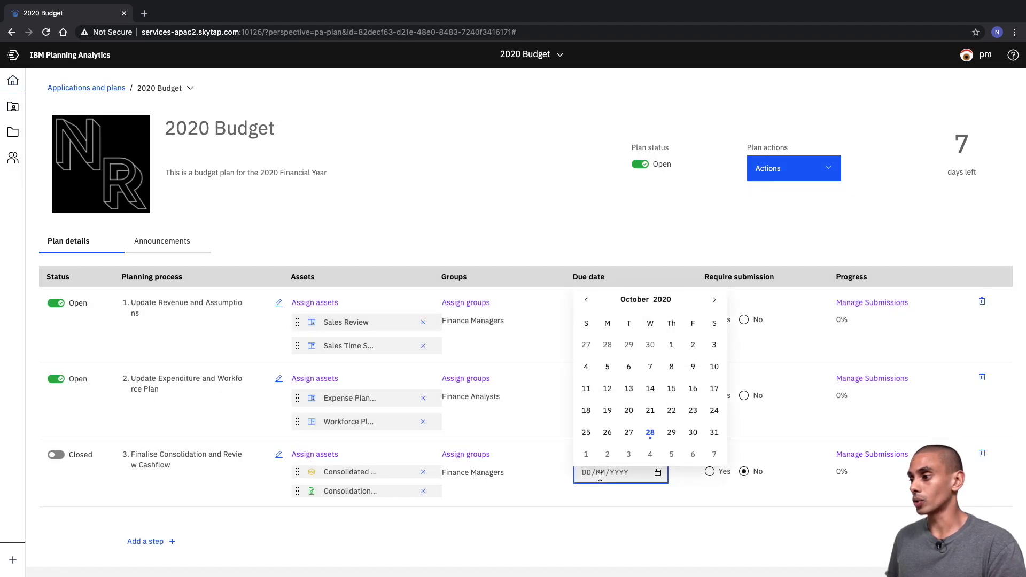
pyautogui.click(649, 454)
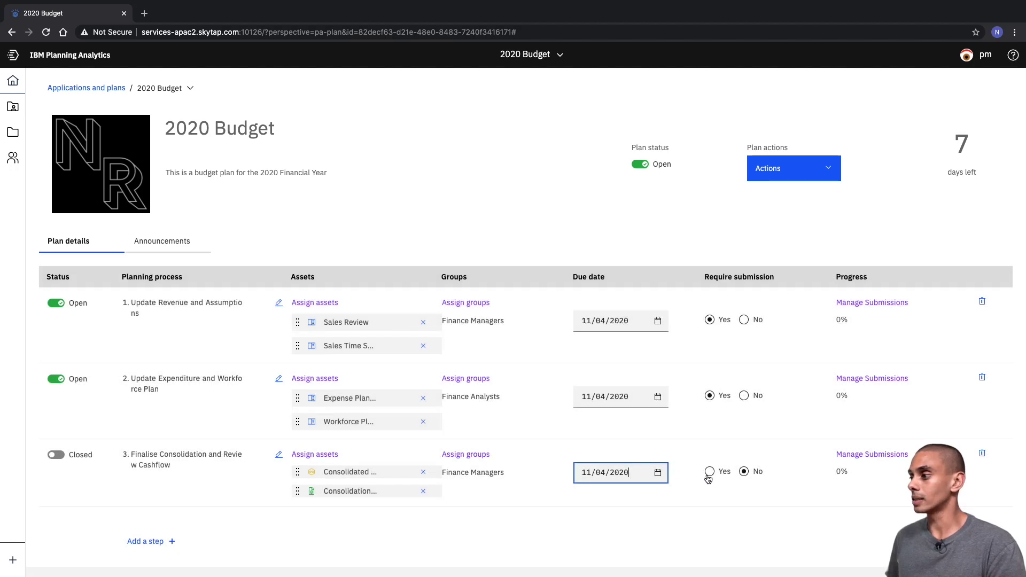
pyautogui.click(710, 473)
pyautogui.click(64, 236)
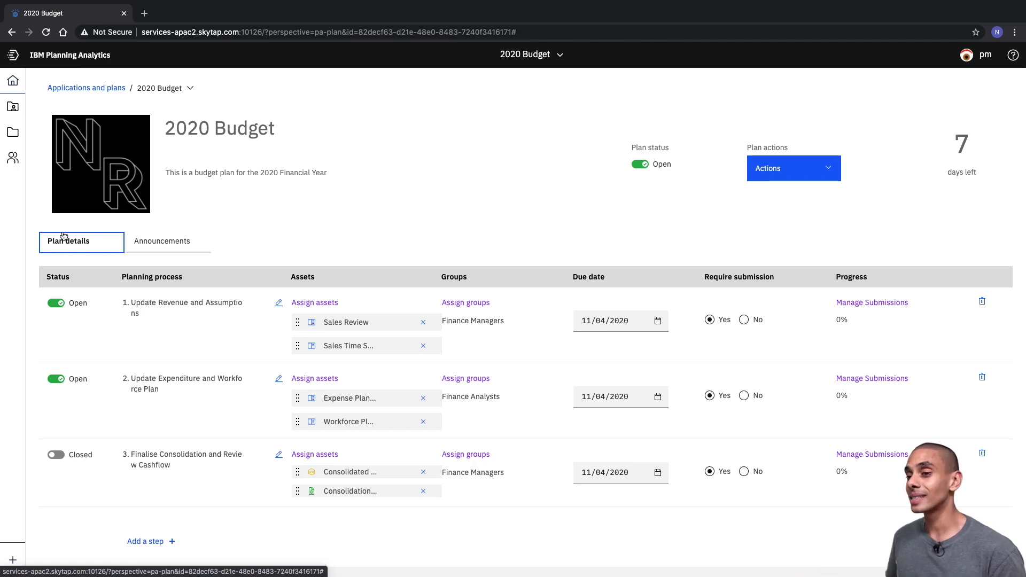
# Step: Post the announcement 'Budget is now open, commence submission.' and go back to Plan details
pyautogui.click(170, 253)
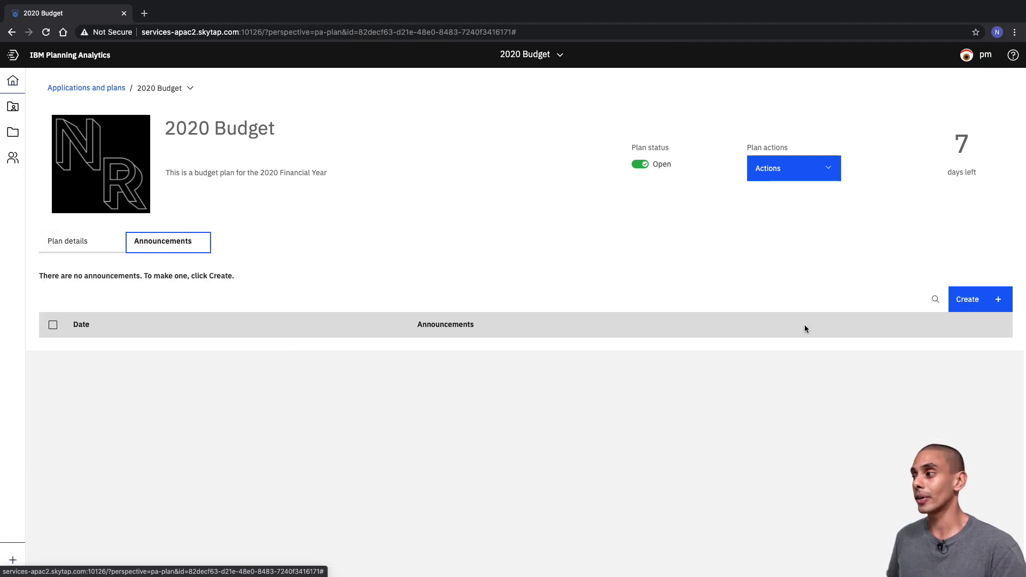
pyautogui.click(972, 305)
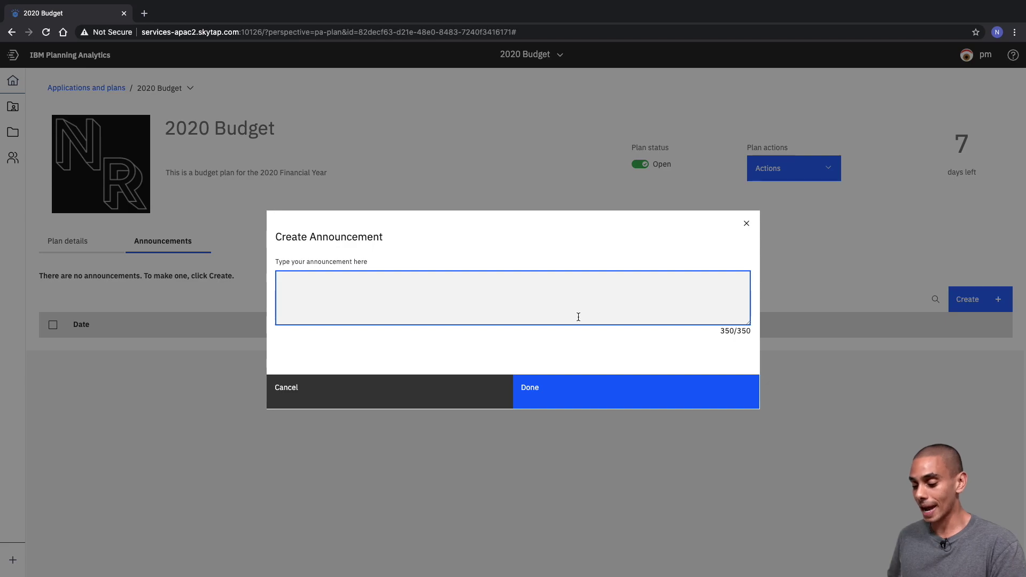
pyautogui.write('Budge tis now open, commence submission.')
pyautogui.click(623, 394)
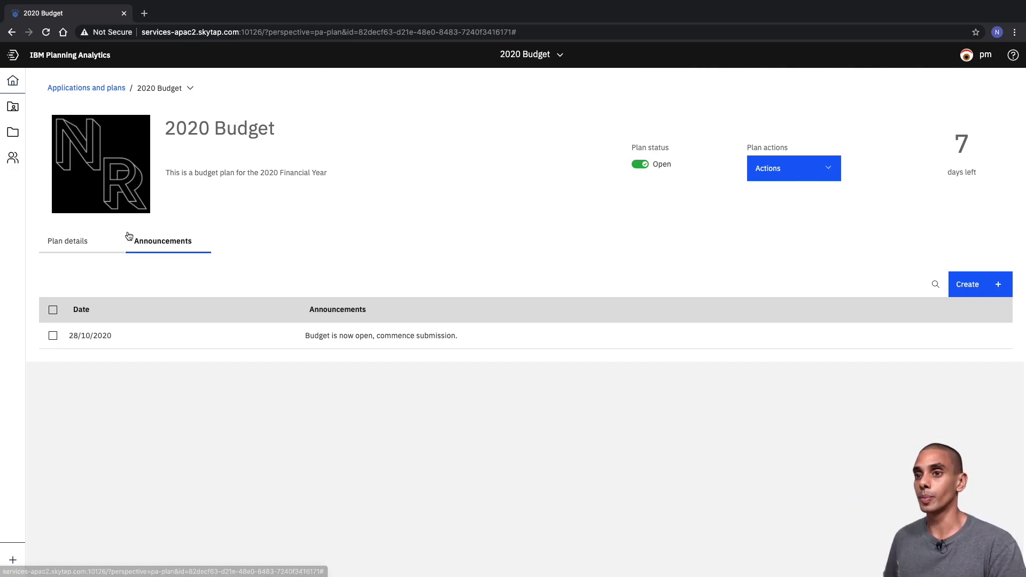
pyautogui.click(91, 245)
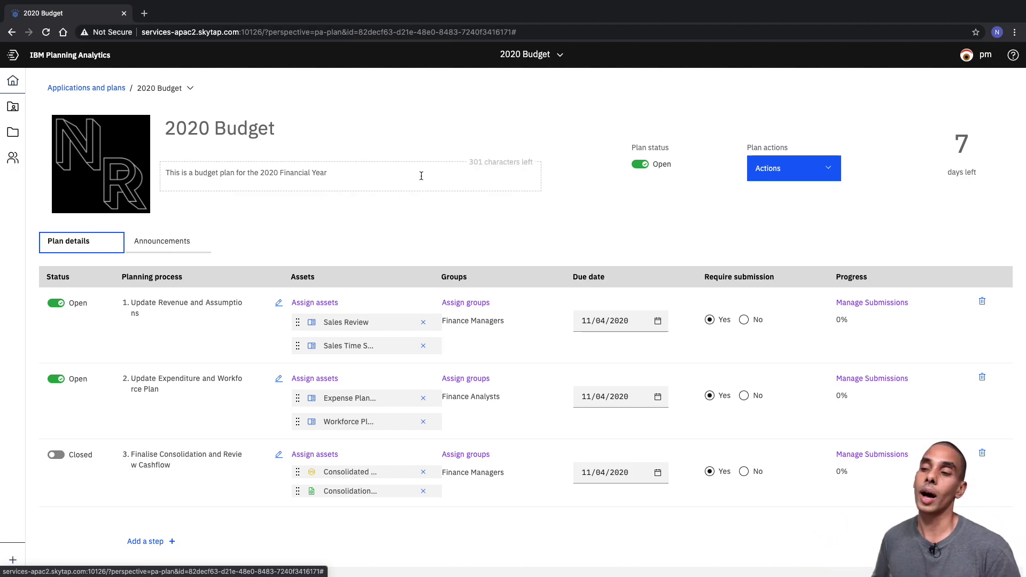
# Step: Favourite 2020 Budget in Applications and plans and open its contribution view
pyautogui.click(92, 88)
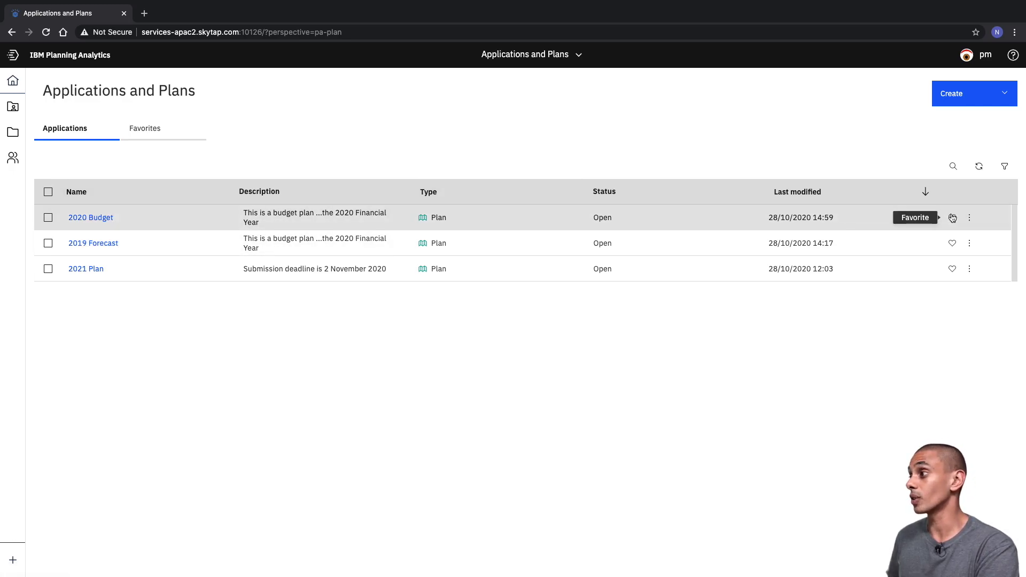
pyautogui.click(952, 217)
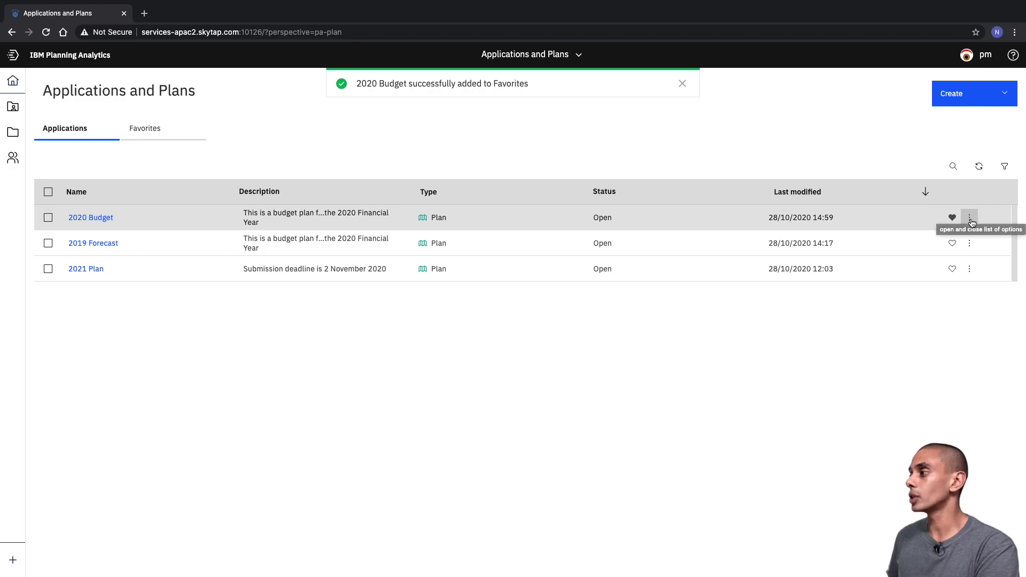
pyautogui.scroll(5, 973, 224)
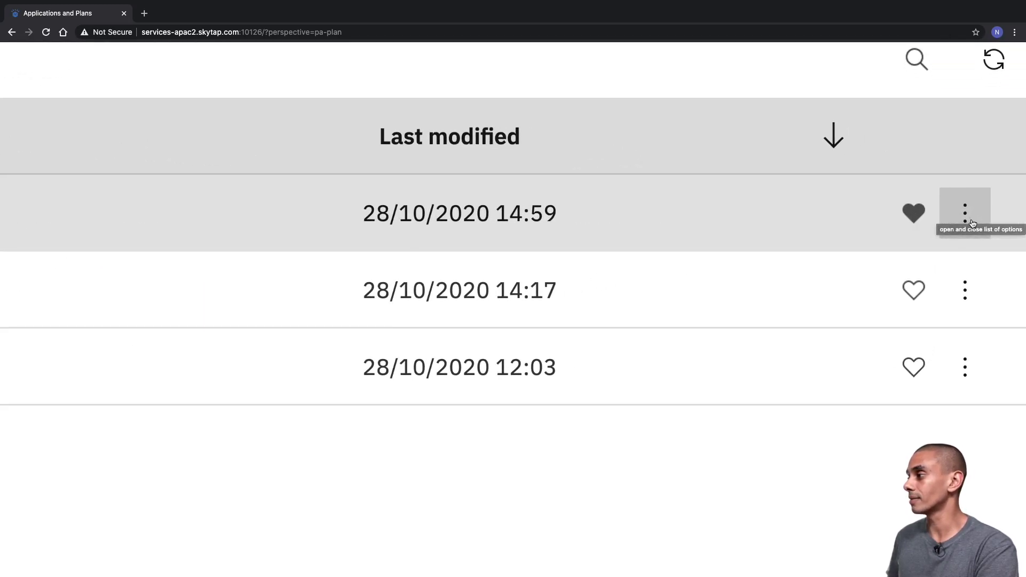
pyautogui.click(973, 224)
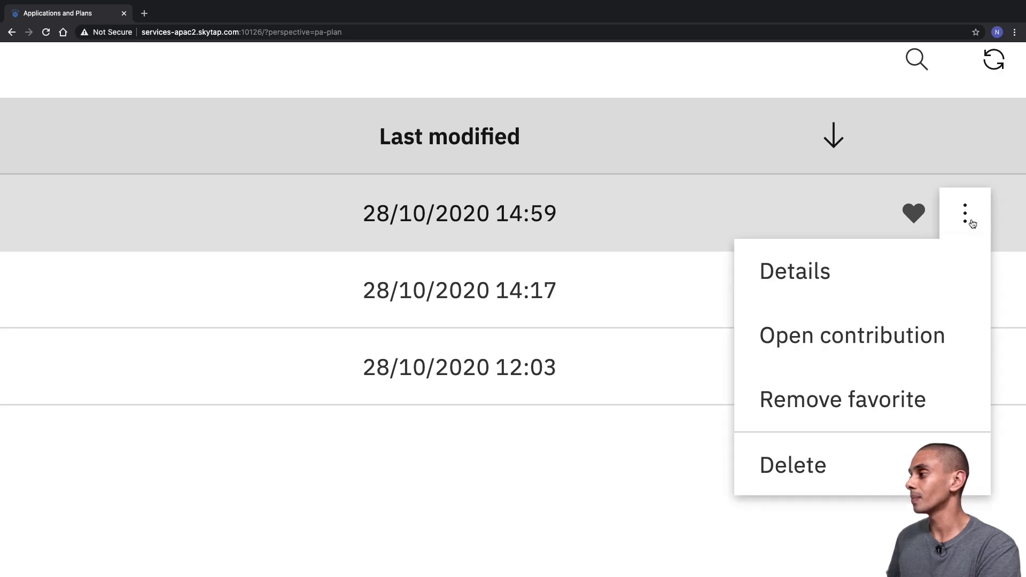
pyautogui.click(922, 336)
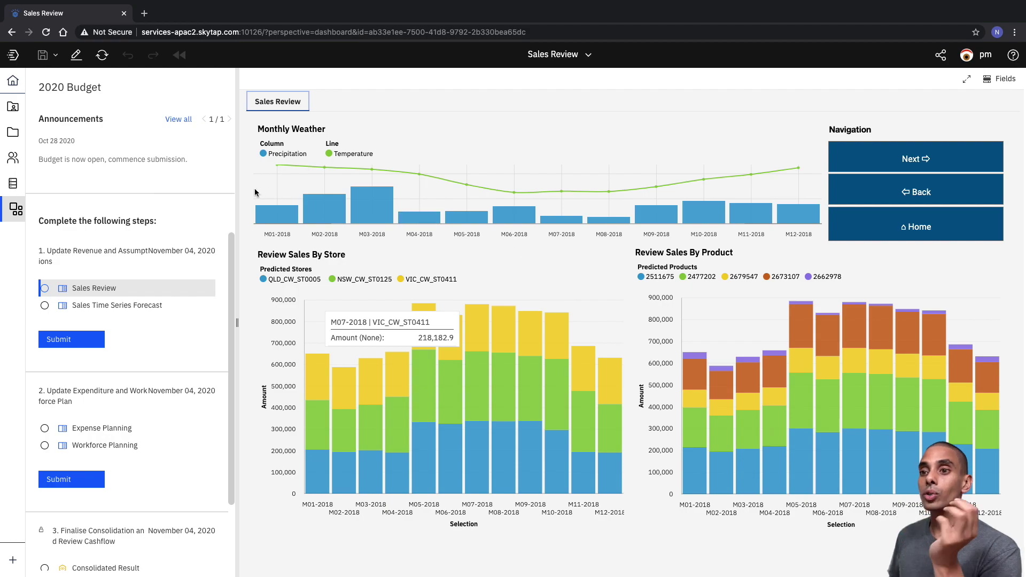
# Step: In edit mode, delete the Next, Back, Home and Navigation widgets from Sales Review
pyautogui.click(76, 54)
pyautogui.click(878, 162)
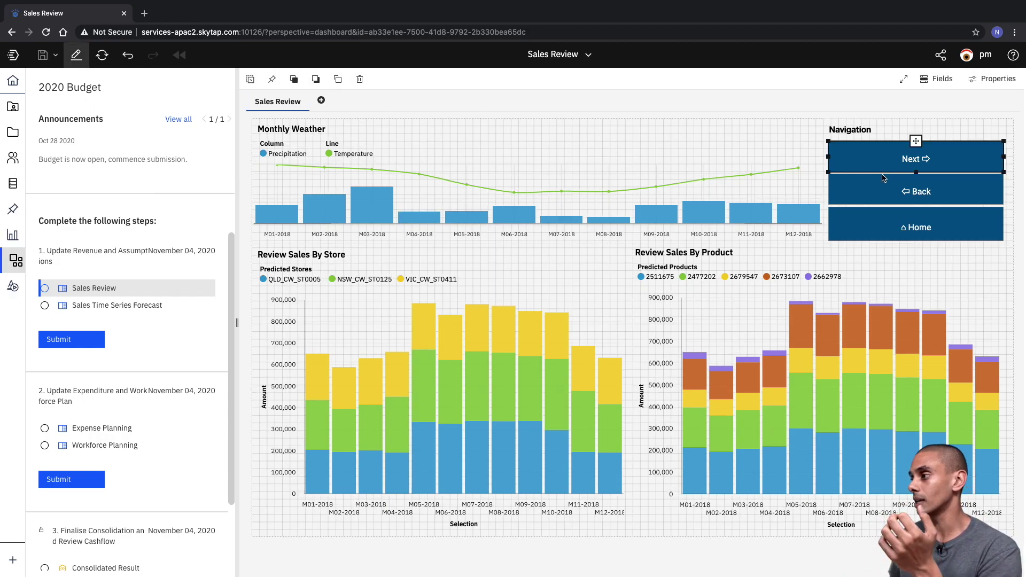
pyautogui.press('Delete')
pyautogui.click(903, 191)
pyautogui.press('Delete')
pyautogui.click(899, 220)
pyautogui.press('Delete')
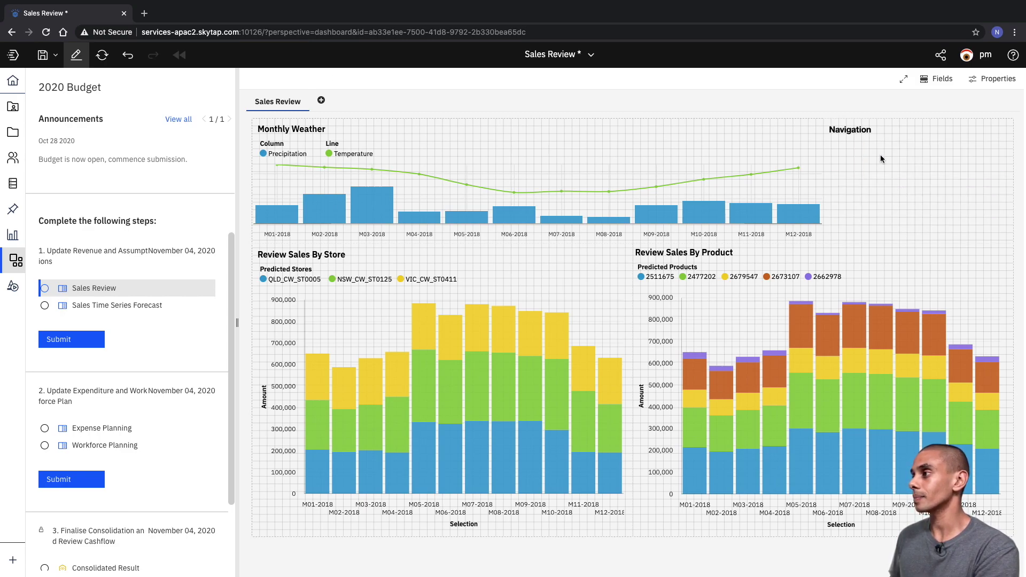
pyautogui.click(866, 132)
pyautogui.press('Delete')
# Step: Stretch the Monthly Weather chart across the full width and finish editing the dashboard
pyautogui.click(799, 188)
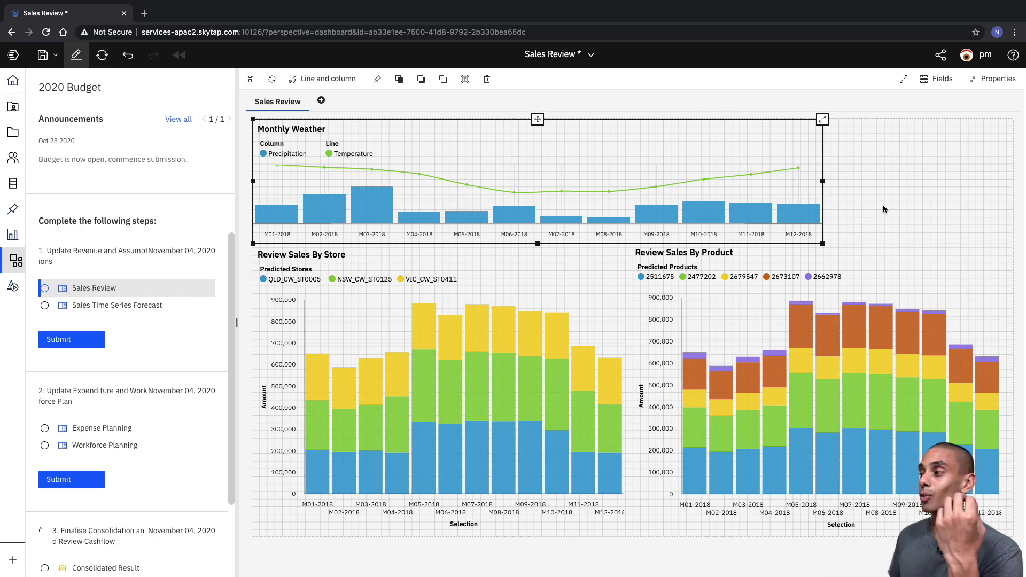
pyautogui.moveTo(825, 181); pyautogui.dragTo(1013, 182)
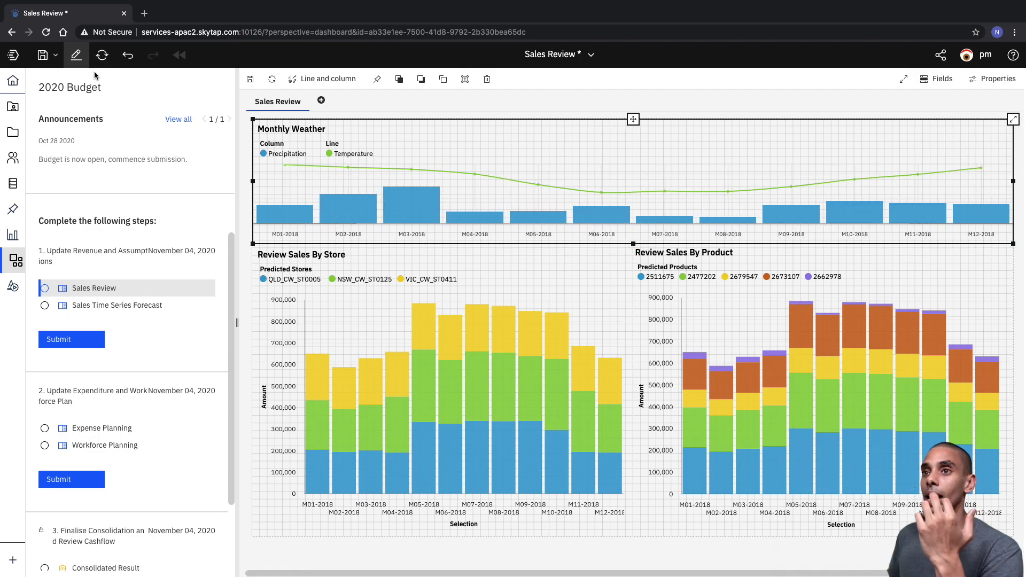
pyautogui.click(250, 79)
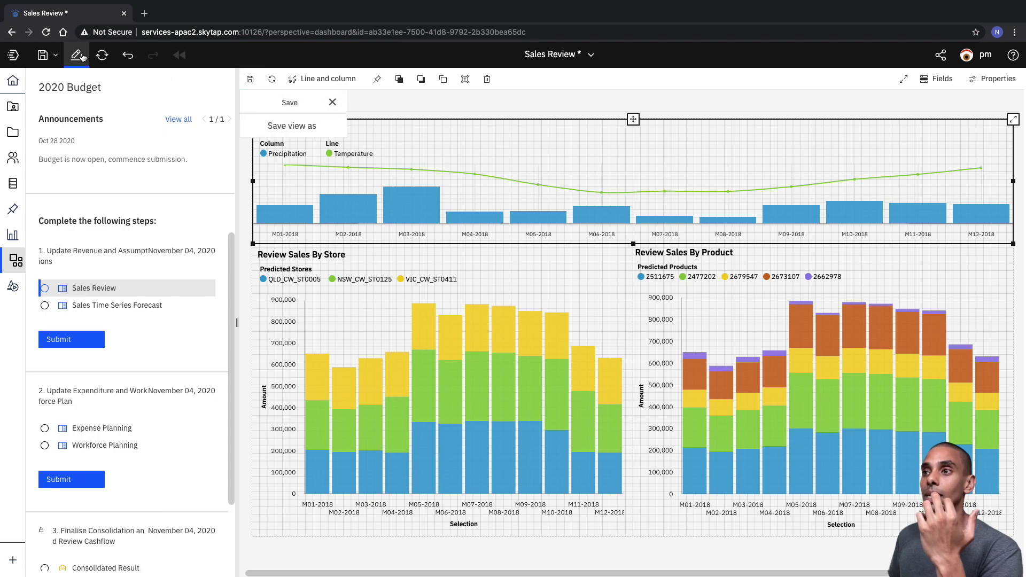
pyautogui.click(82, 57)
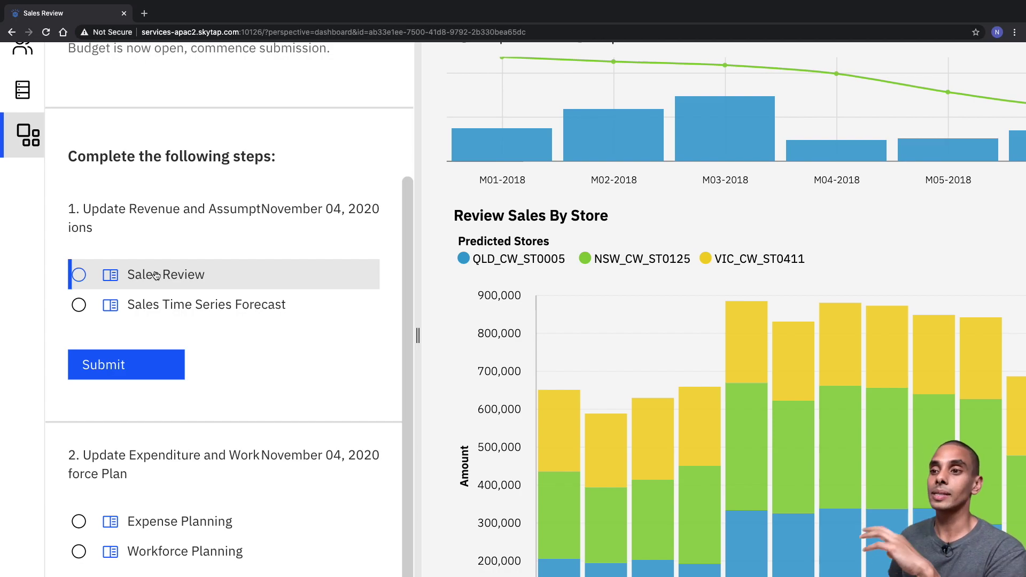
# Step: On Sales Time Series Forecast, reset every region's sales from Oct-20 onward to 0
pyautogui.click(171, 304)
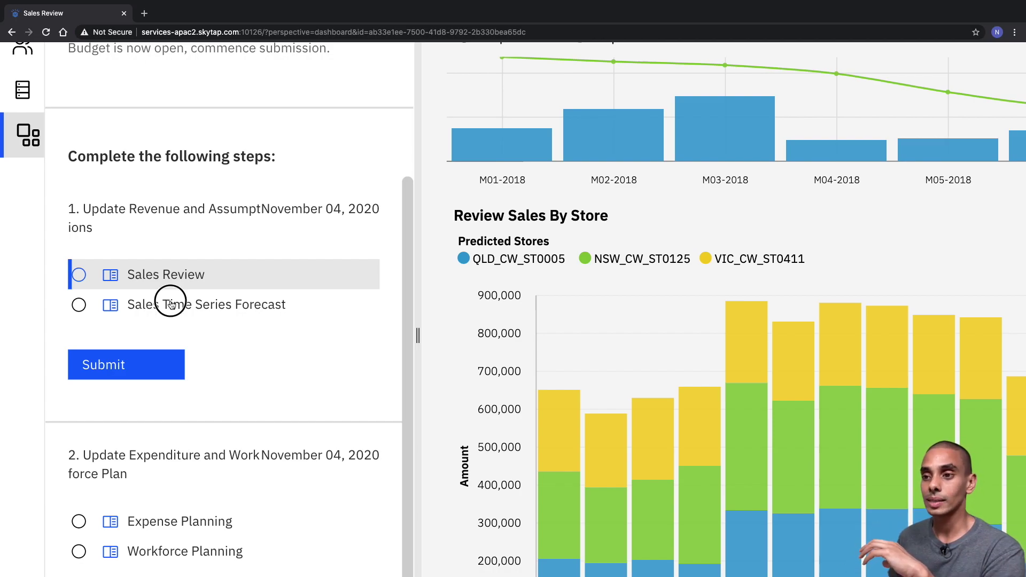
pyautogui.scroll(-3, 170, 300)
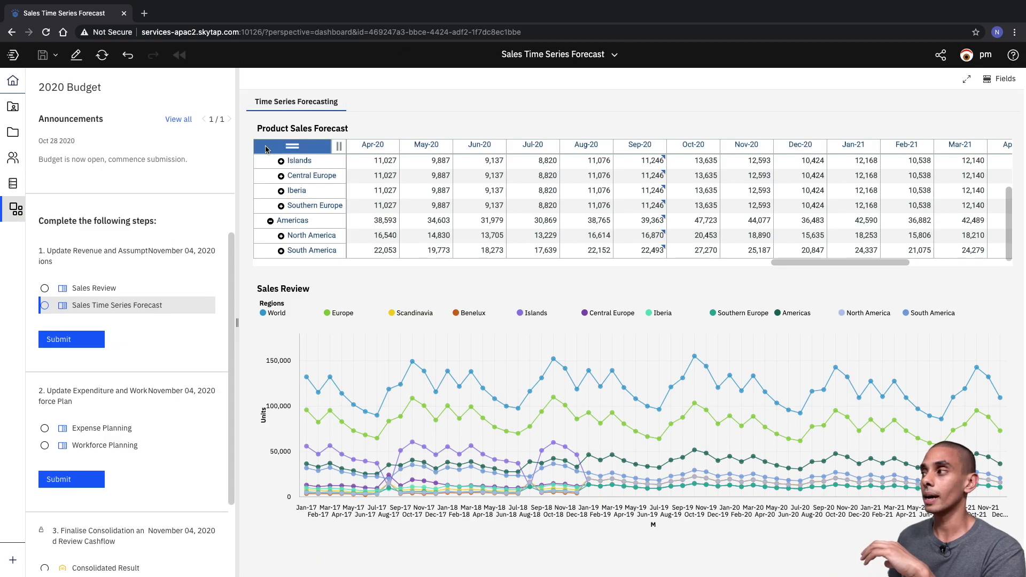
pyautogui.scroll(3, 437, 216)
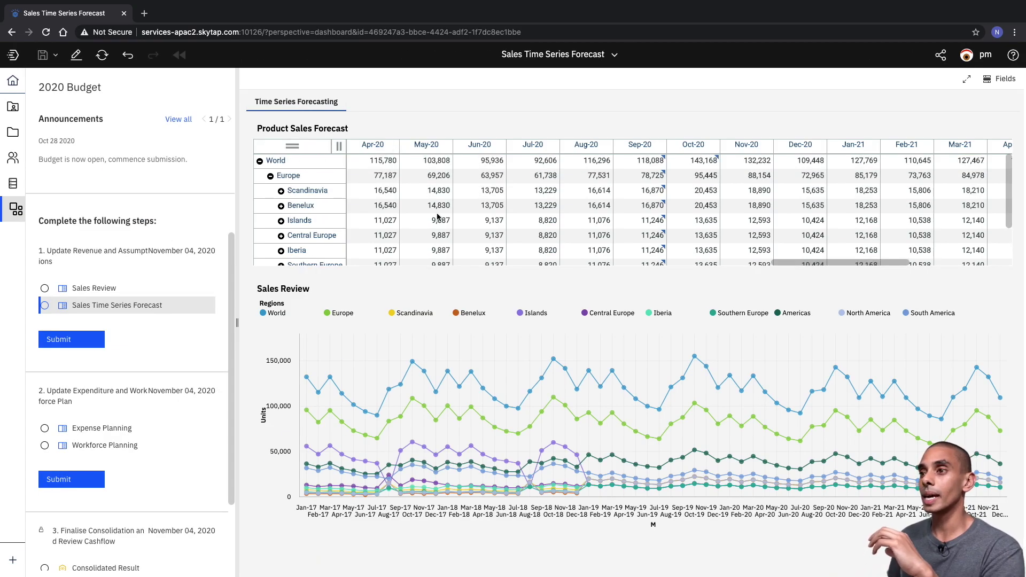
pyautogui.click(427, 192)
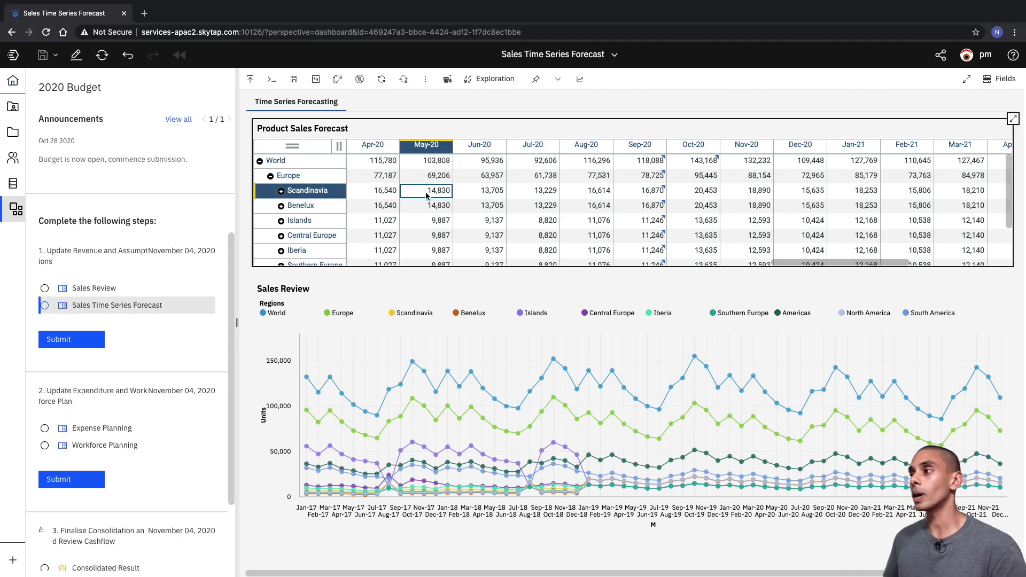
pyautogui.click(376, 157)
pyautogui.click(479, 146)
pyautogui.press('Right')
pyautogui.press('Right')
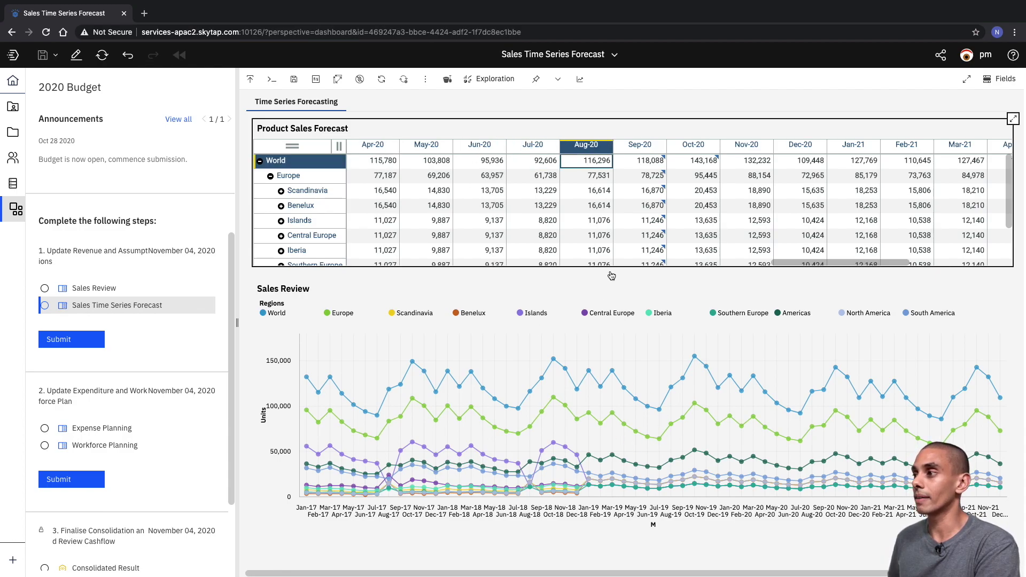
pyautogui.click(694, 172)
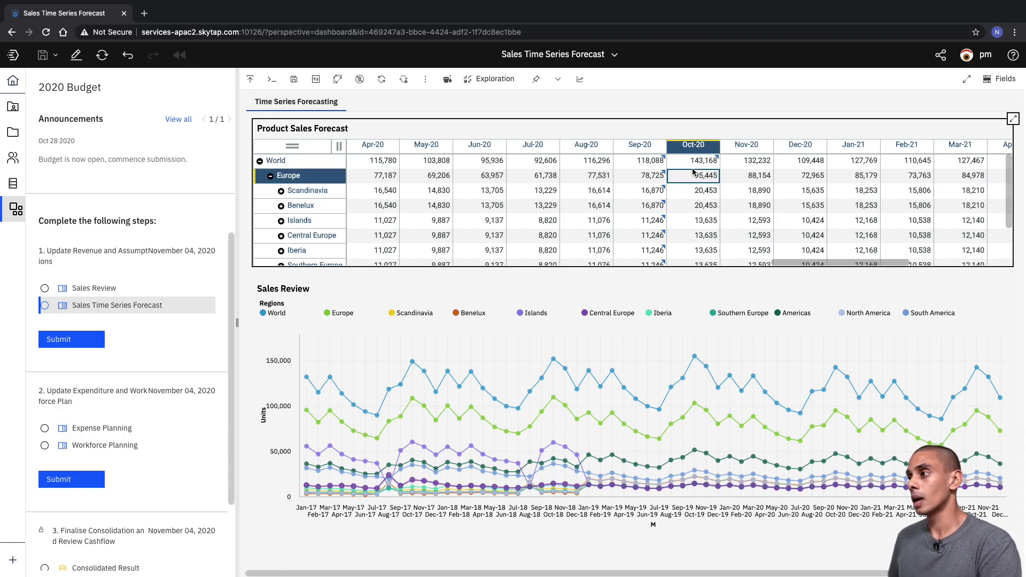
pyautogui.press('Up')
pyautogui.press('Down')
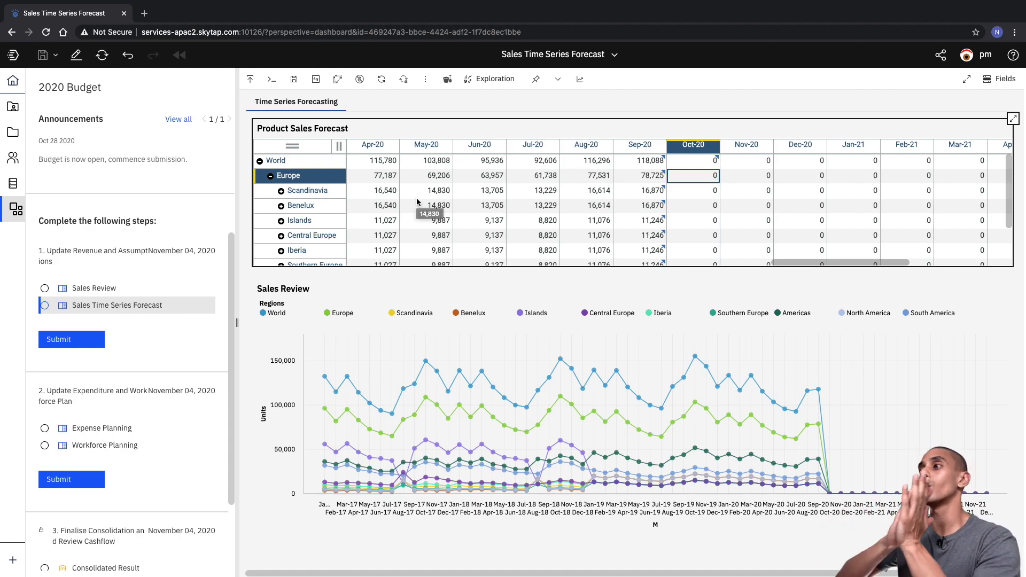
# Step: Select the World row and bring up its forecast settings for Oct-20 to Dec-21
pyautogui.click(317, 165)
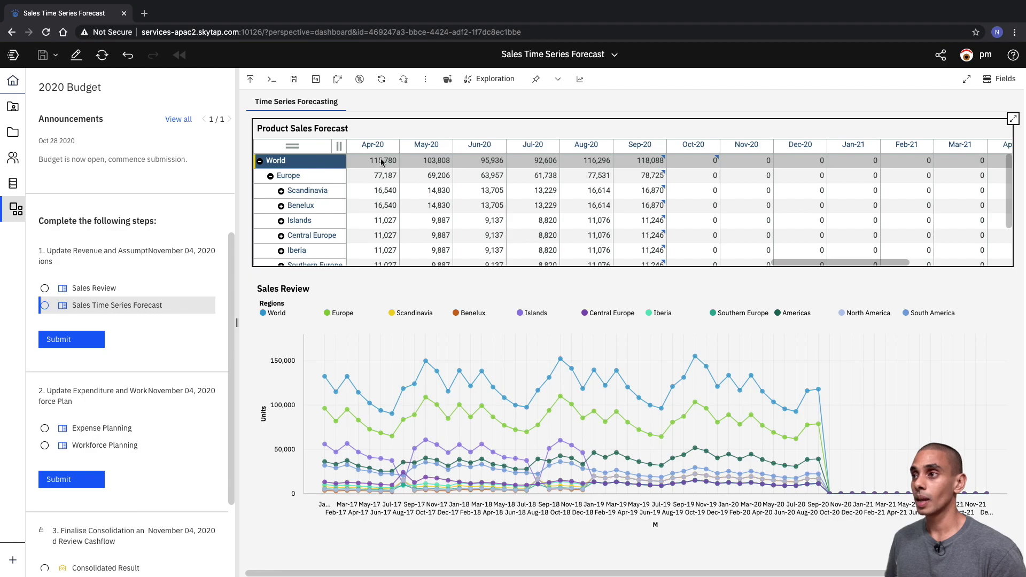
pyautogui.scroll(5, 591, 92)
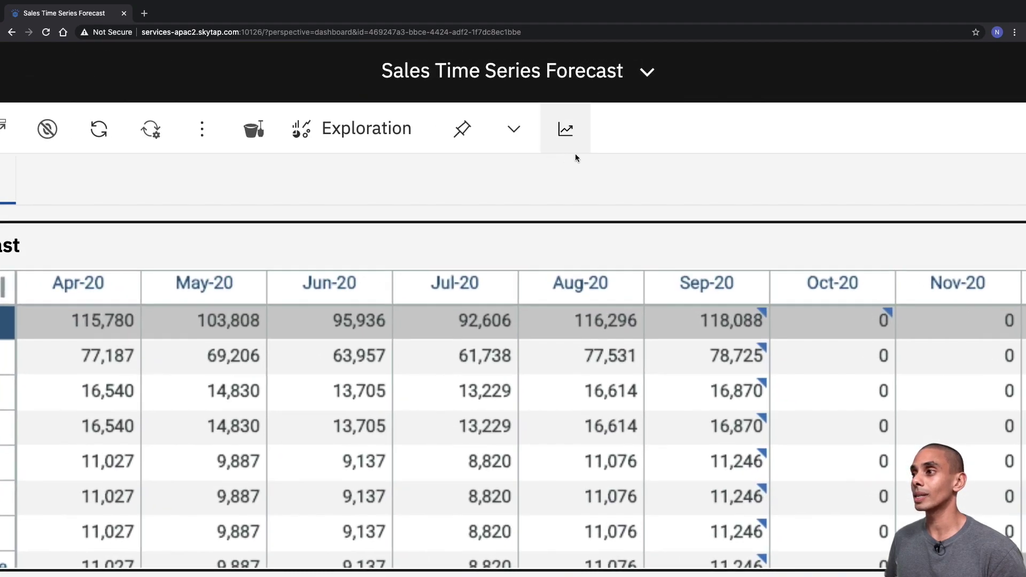
pyautogui.scroll(-5, 572, 147)
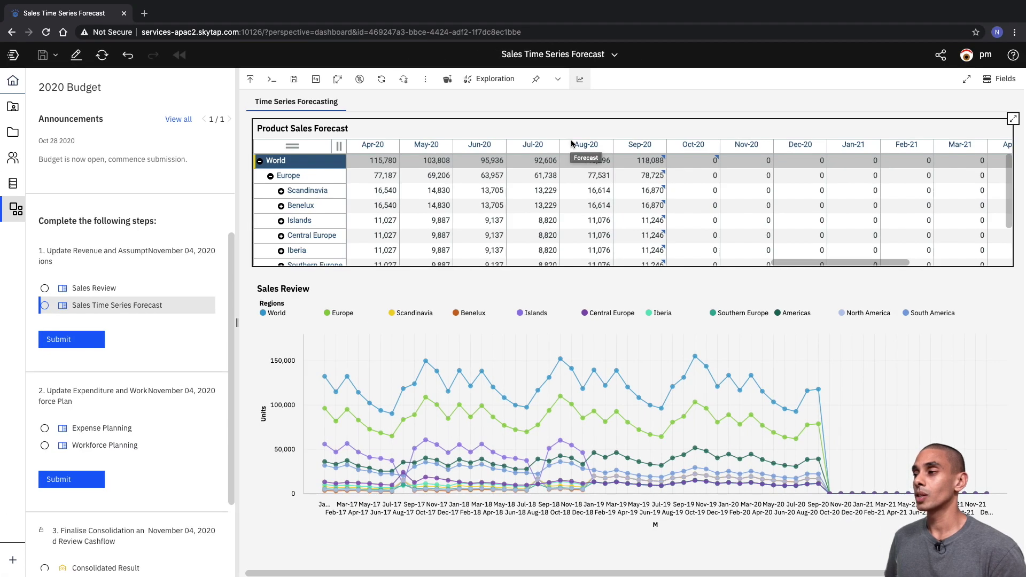
pyautogui.click(582, 82)
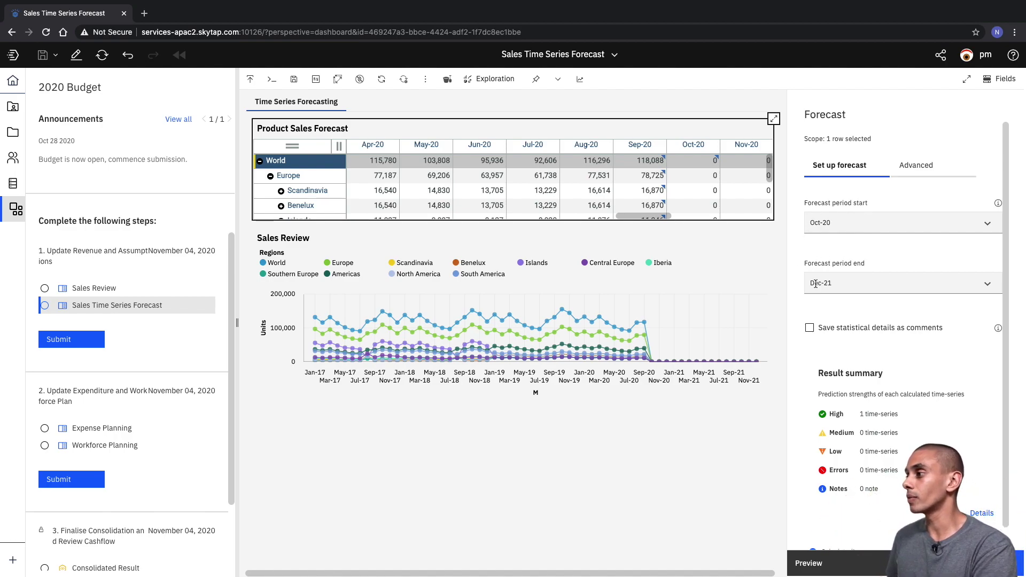
pyautogui.click(928, 164)
pyautogui.scroll(-1, 926, 266)
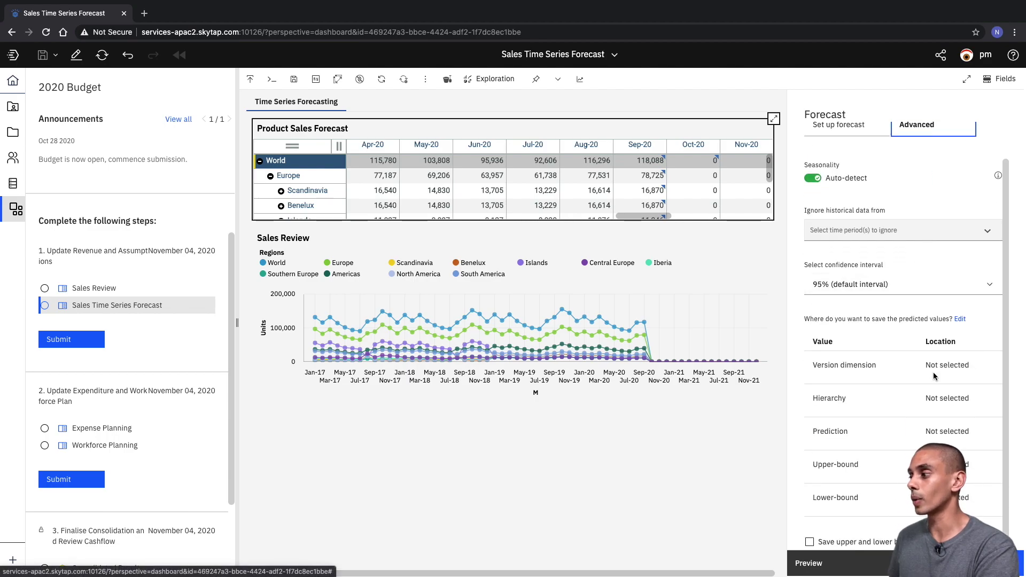
pyautogui.click(960, 319)
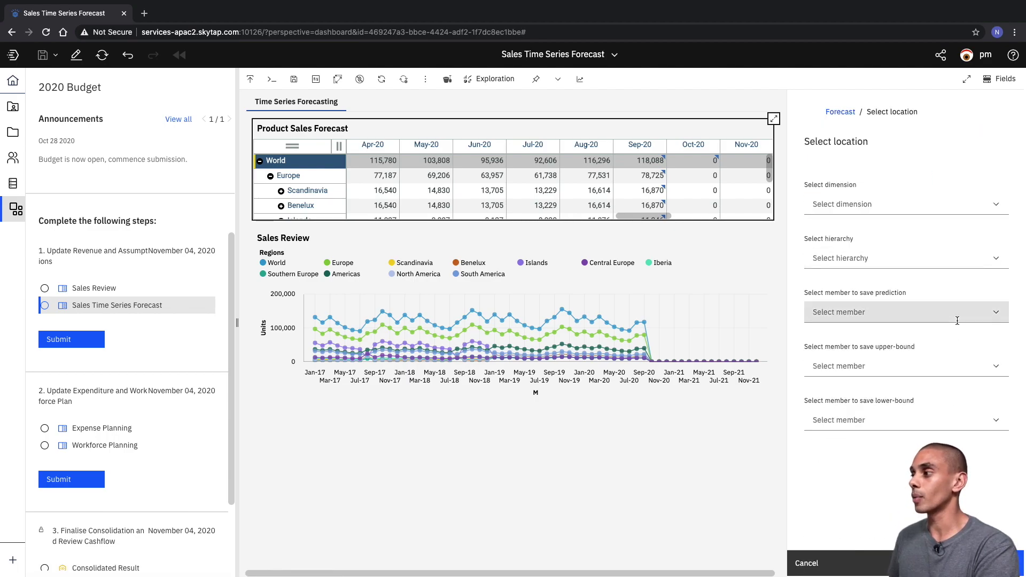
pyautogui.click(903, 209)
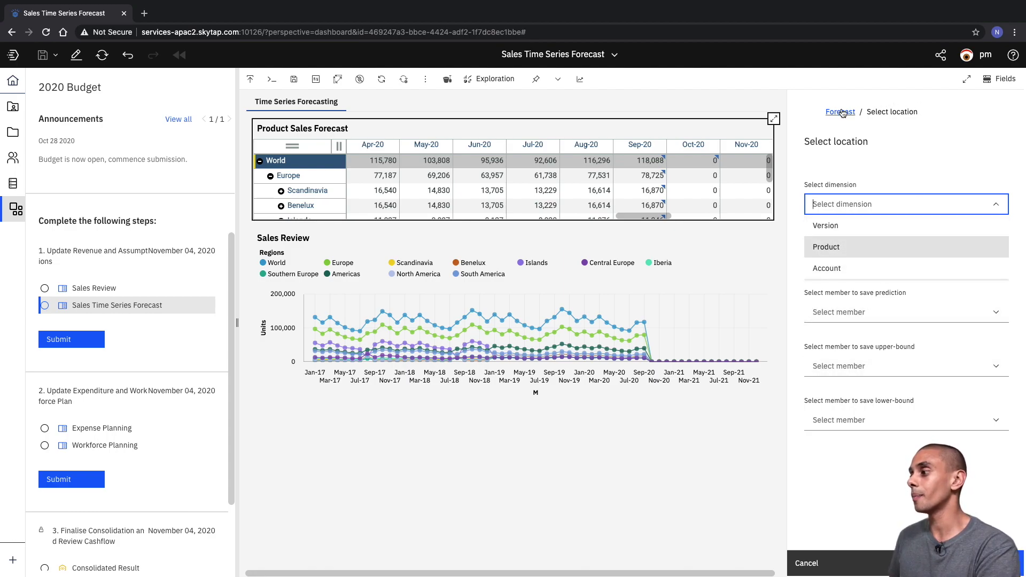
pyautogui.click(807, 563)
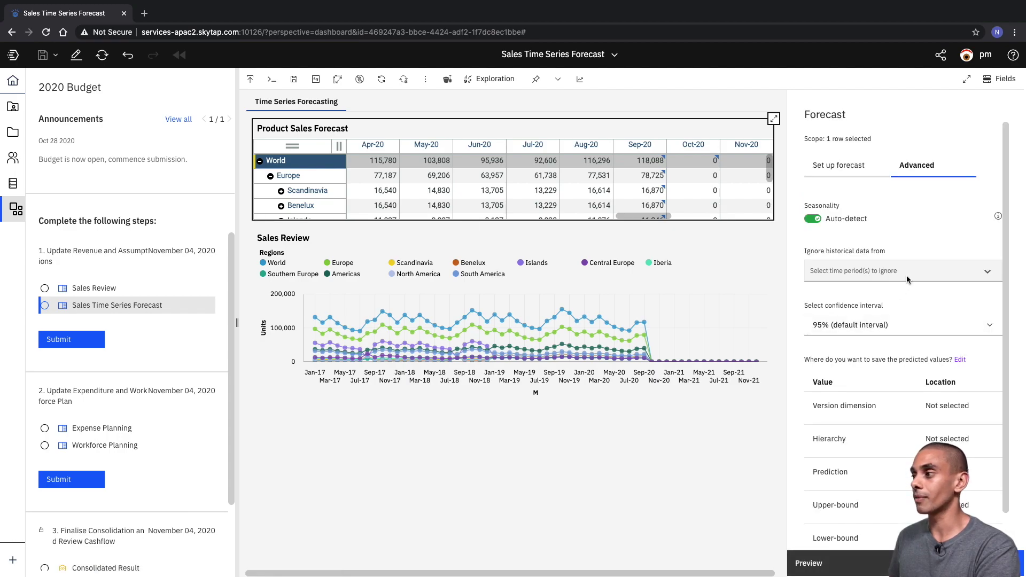
pyautogui.click(853, 141)
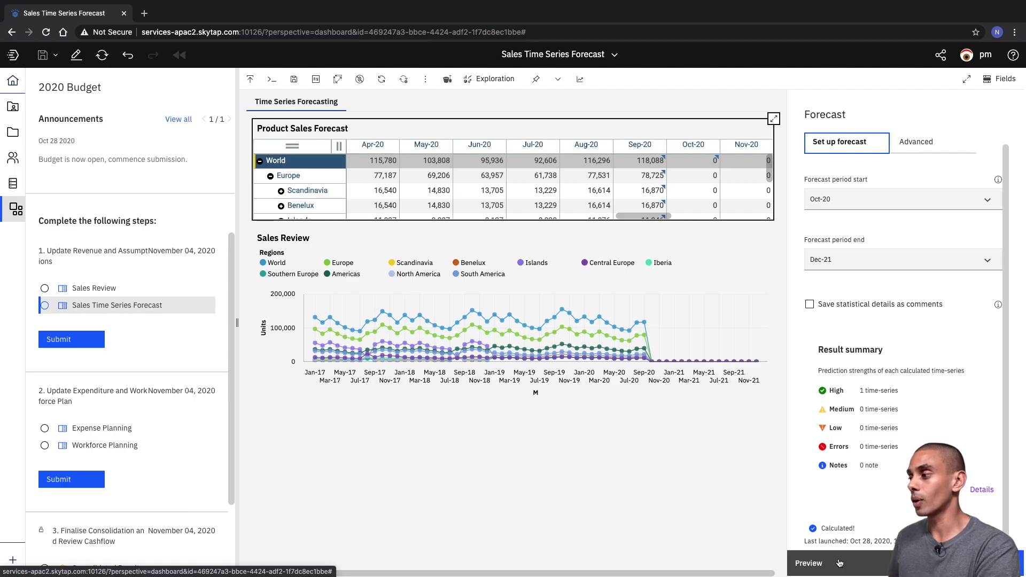
pyautogui.scroll(5, 839, 563)
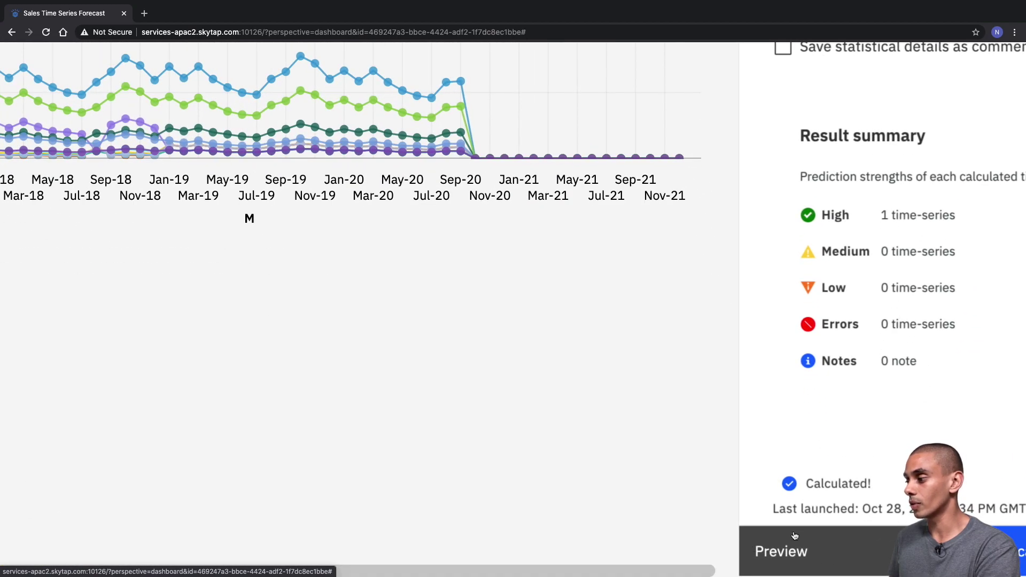
pyautogui.hscroll(3, 802, 550)
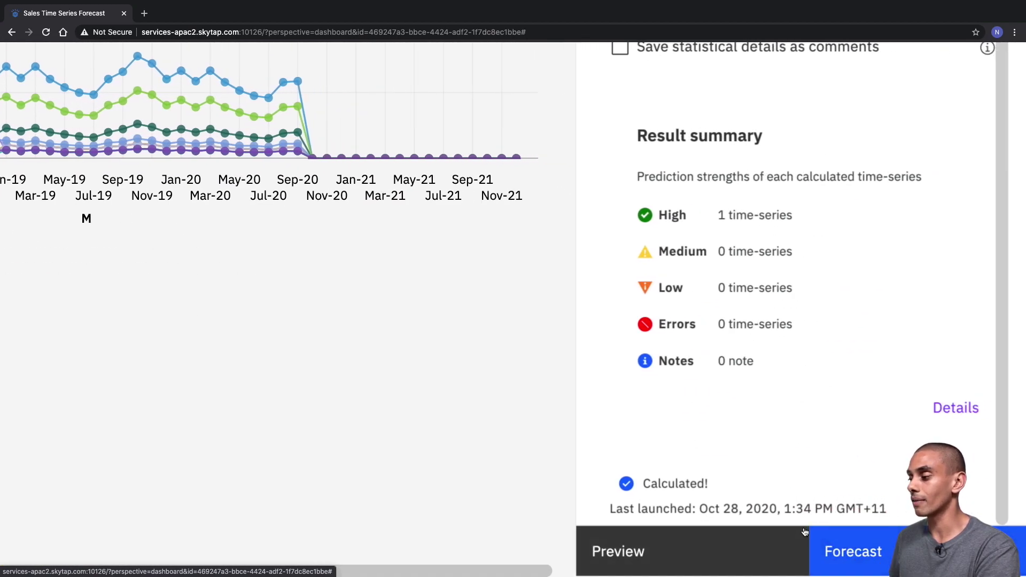
pyautogui.scroll(-5, 848, 540)
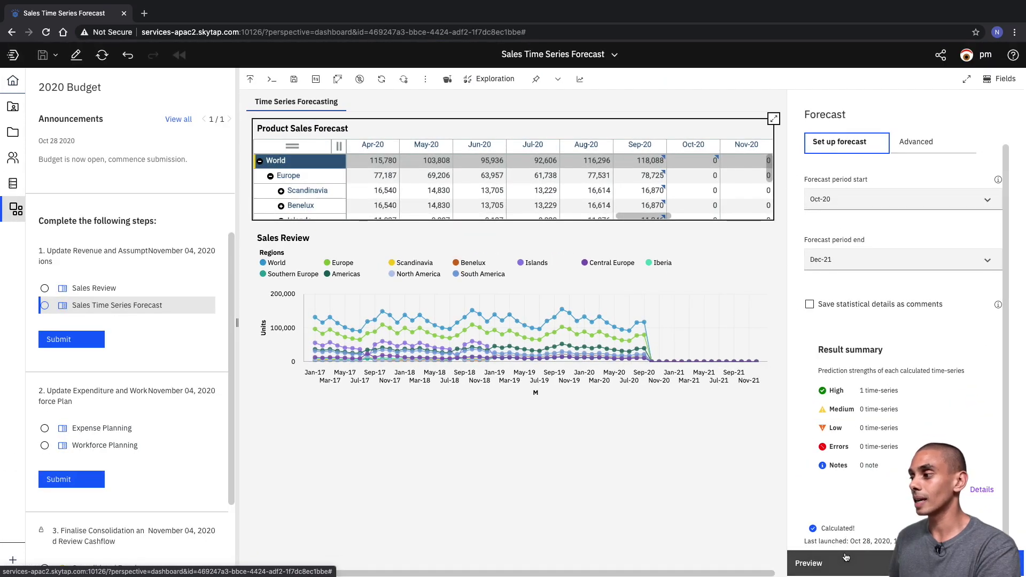
pyautogui.click(846, 557)
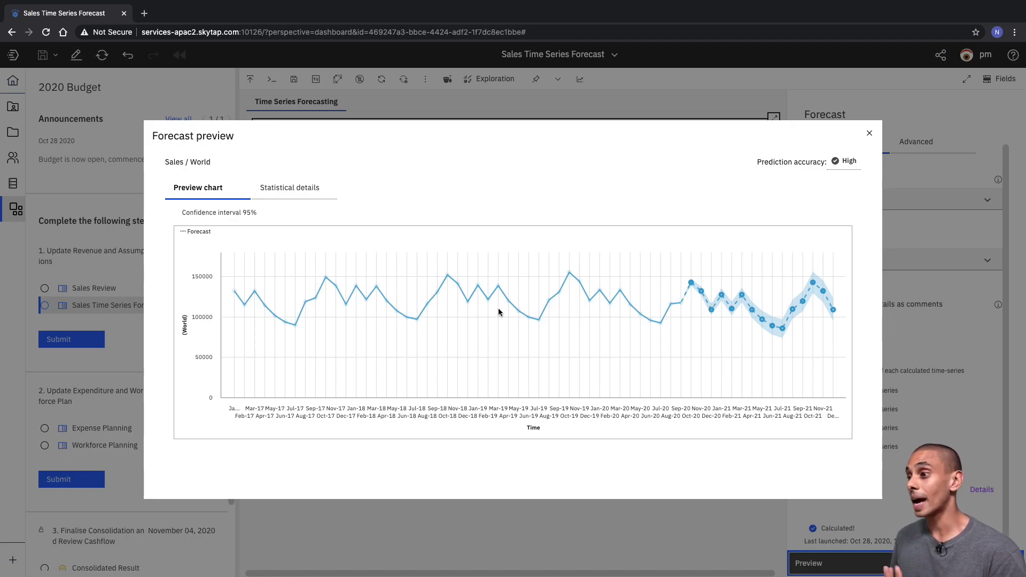
pyautogui.moveTo(851, 162)
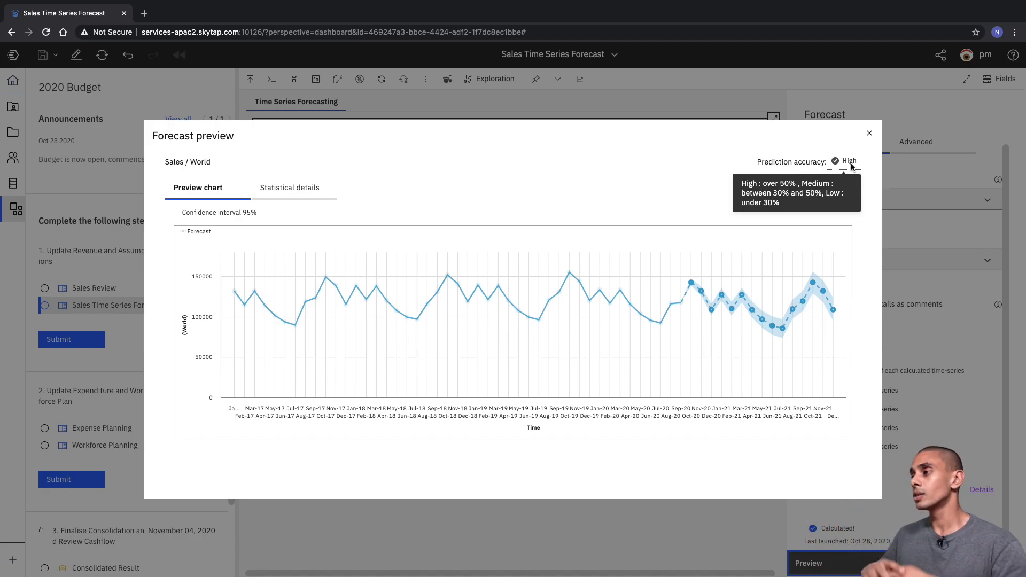
pyautogui.click(305, 191)
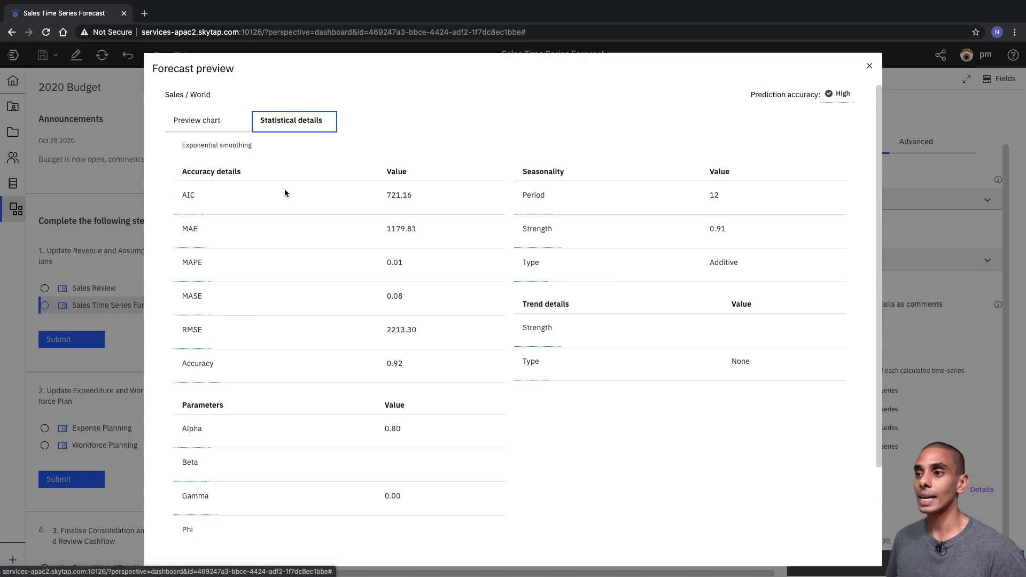
pyautogui.scroll(-2, 527, 219)
pyautogui.scroll(1, 540, 396)
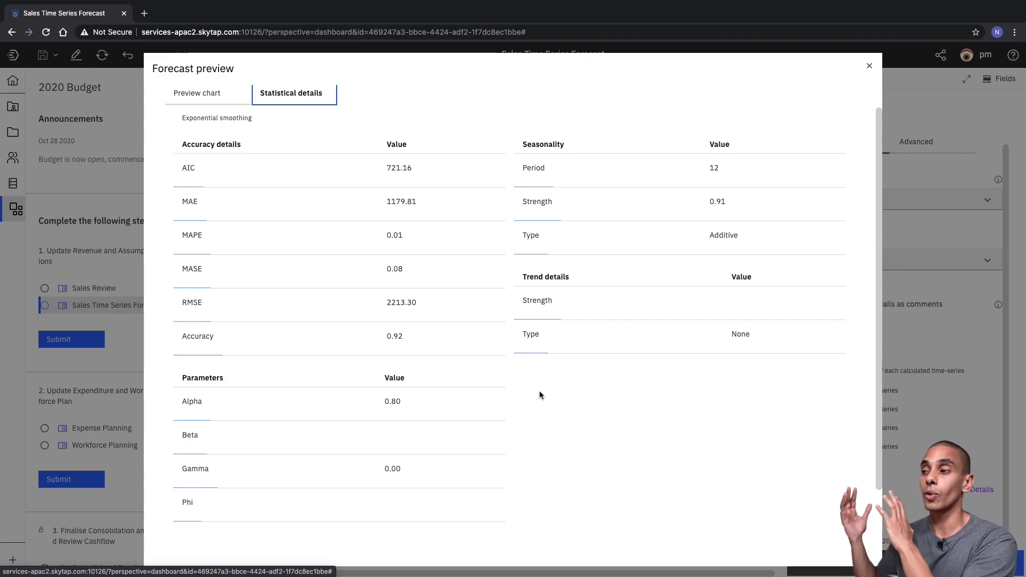
pyautogui.scroll(1, 540, 395)
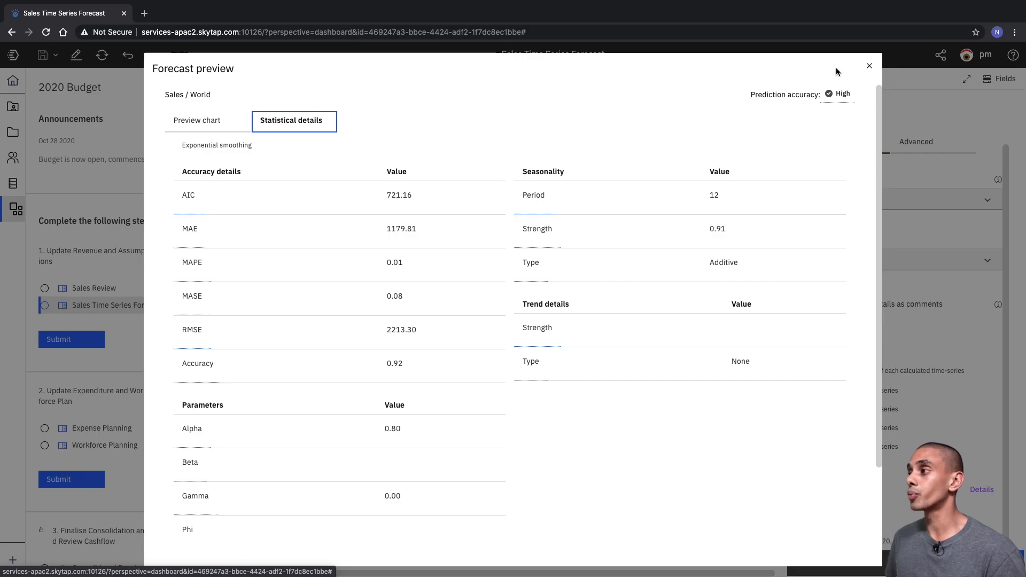
pyautogui.click(870, 67)
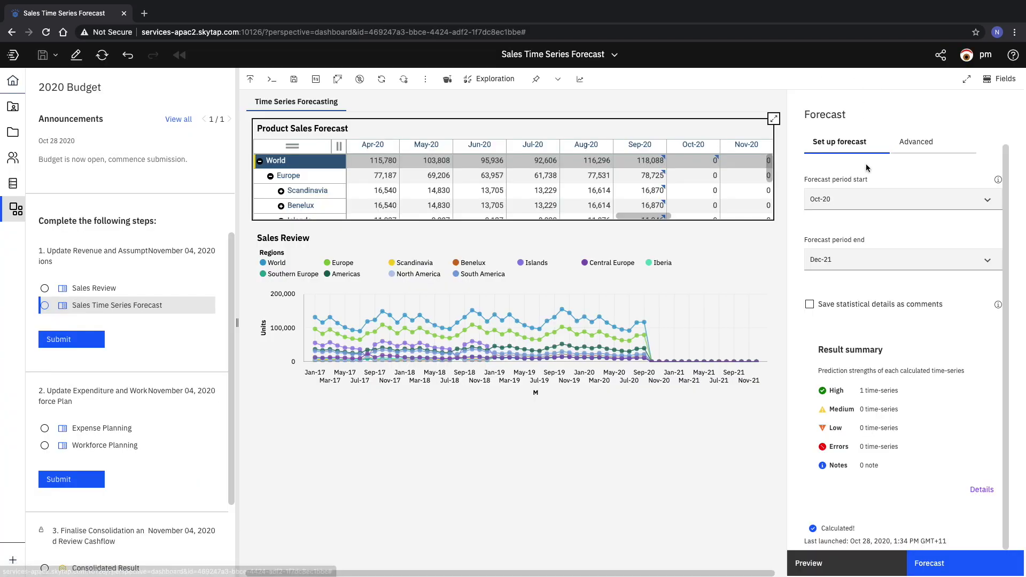
# Step: Run the World forecast, filling Oct-20 onward (World Oct-20 at 143,168) through Dec-21
pyautogui.click(945, 560)
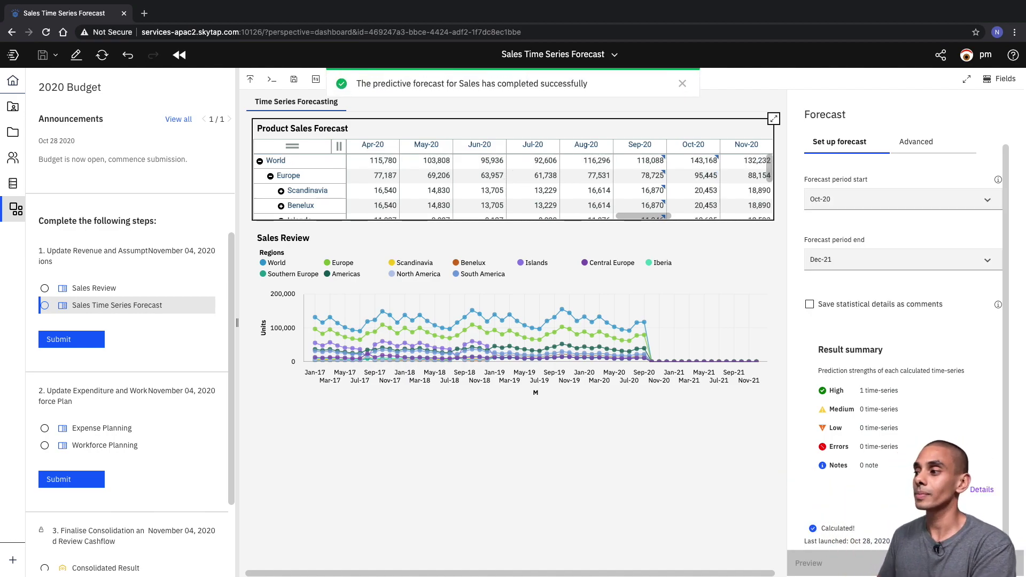
pyautogui.click(665, 359)
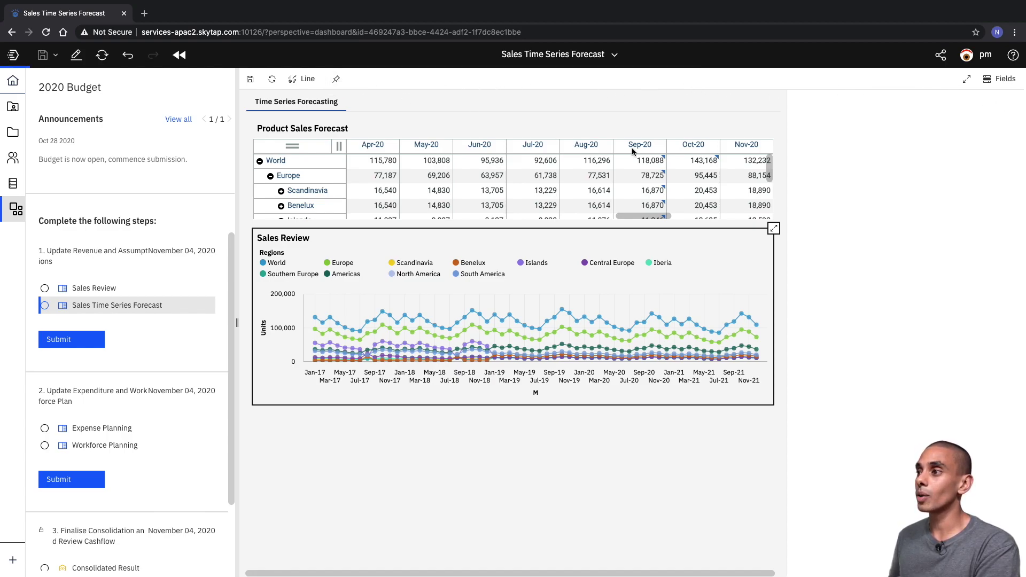
pyautogui.click(1006, 79)
pyautogui.click(1006, 79)
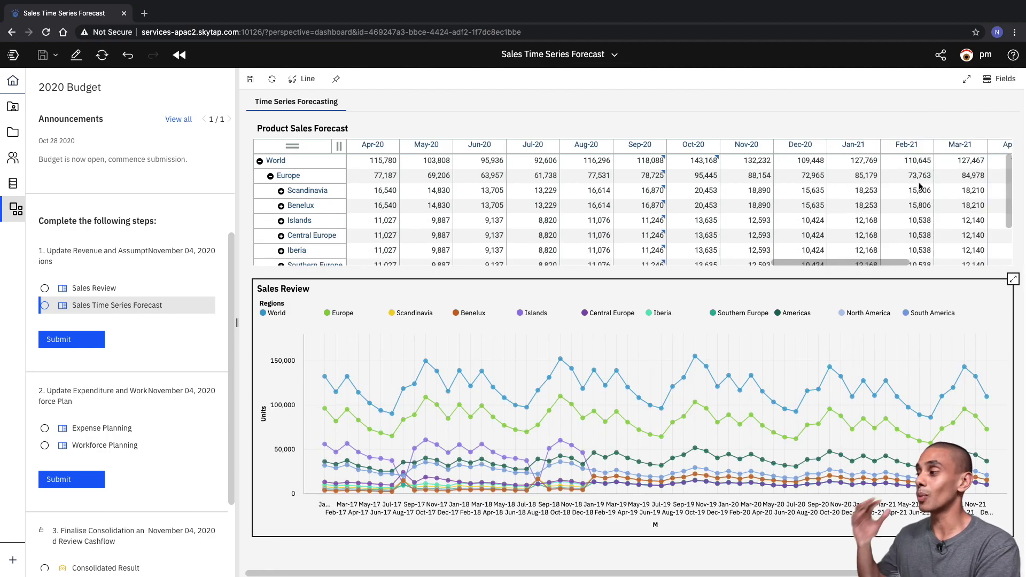
pyautogui.click(675, 189)
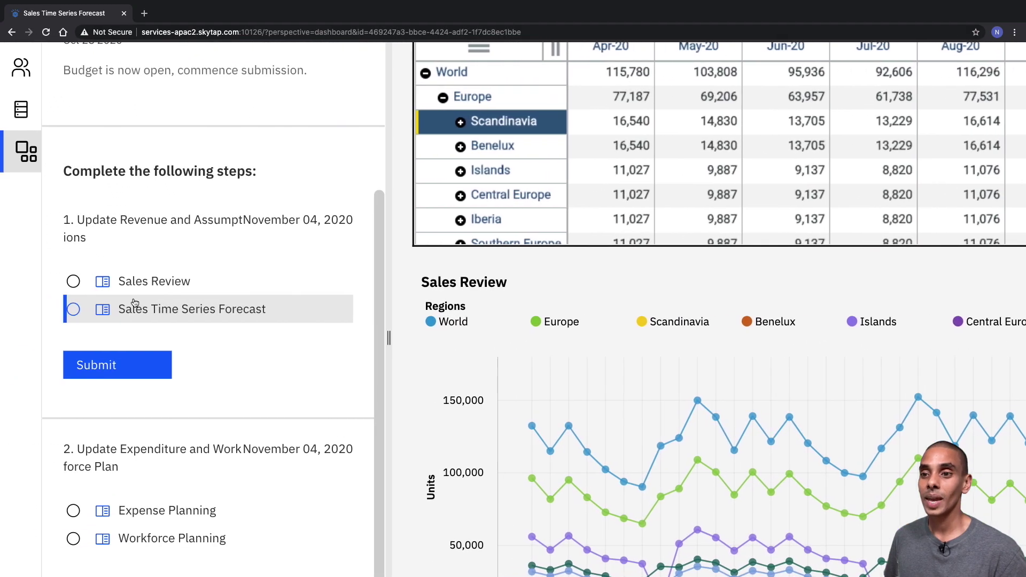
# Step: Submit step 1 with the message 'Prepared our sales rev…' and open Expense Planning
pyautogui.click(64, 340)
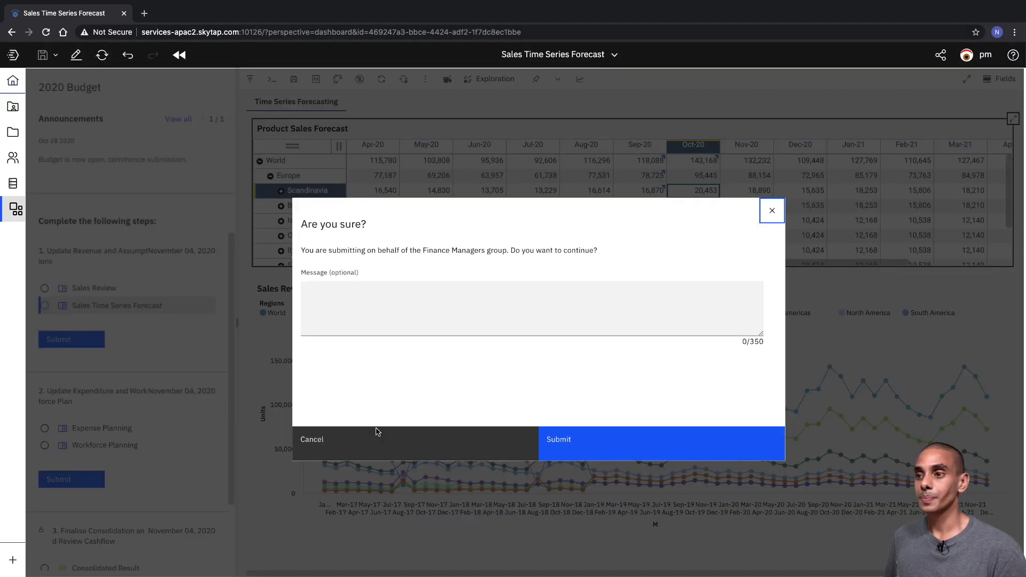
pyautogui.click(117, 342)
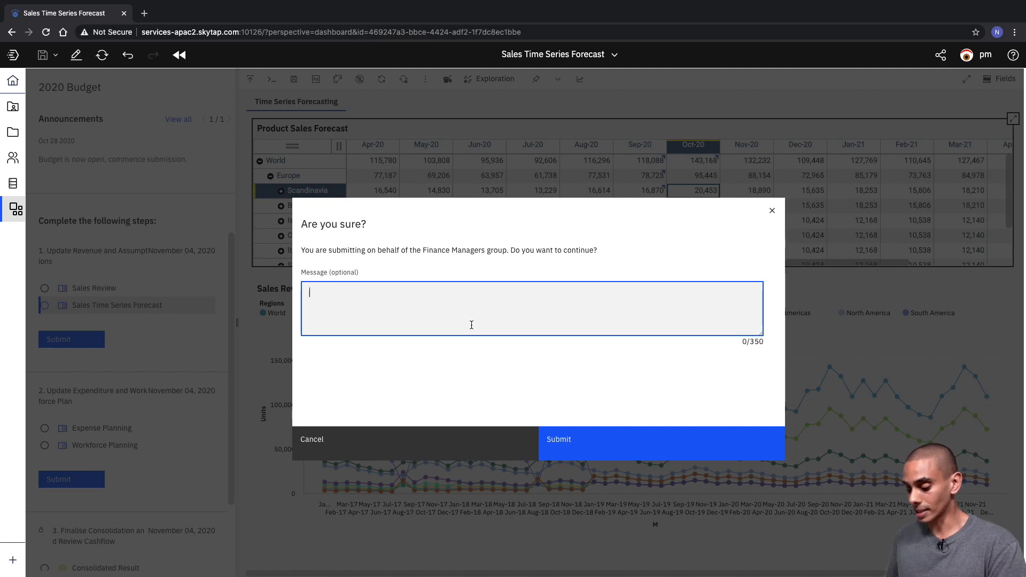
pyautogui.write('Prepared our sales review, all done!')
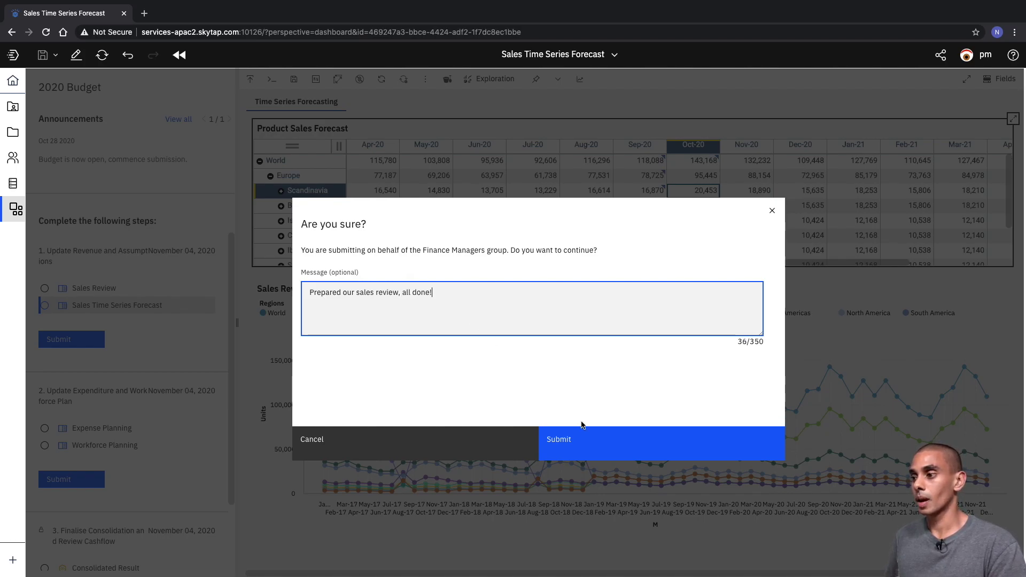
pyautogui.click(577, 454)
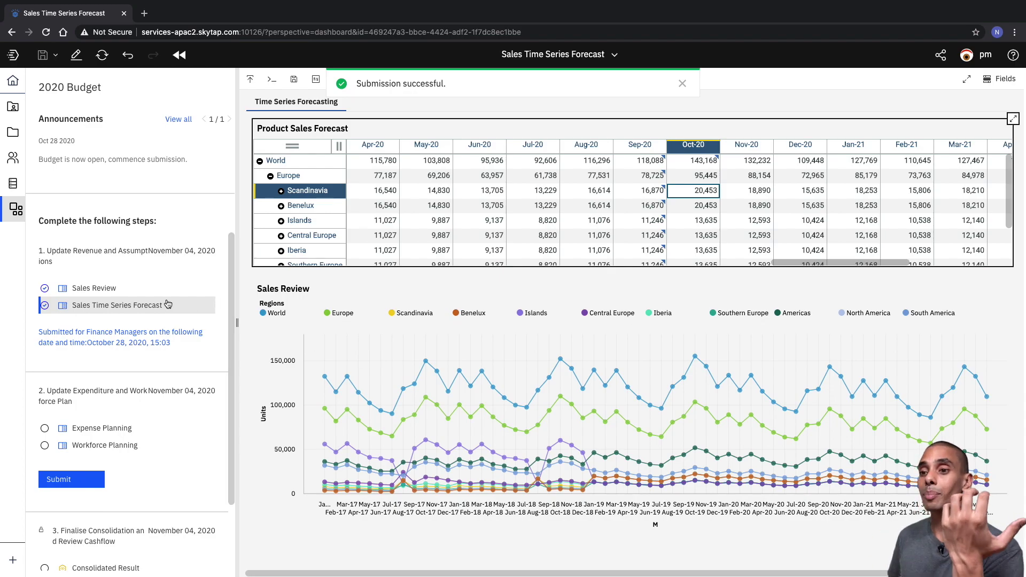
pyautogui.scroll(-3, 167, 304)
pyautogui.click(117, 351)
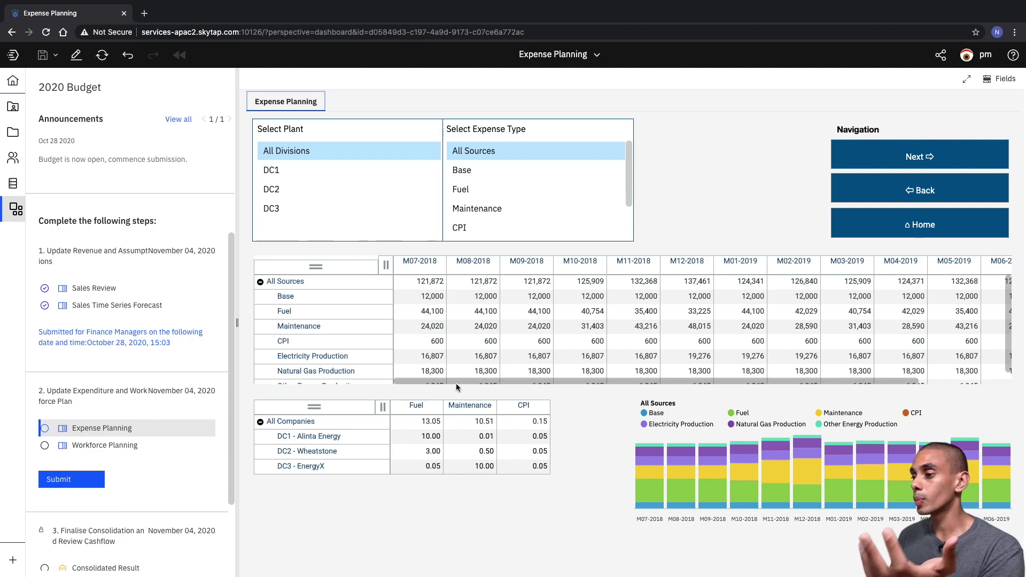
# Step: Set DC1 - Alinta Energy's Fuel rate to 15.00, keep DC2 at 3.00, then open Workforce Planning
pyautogui.click(428, 439)
pyautogui.write('15')
pyautogui.press('Return')
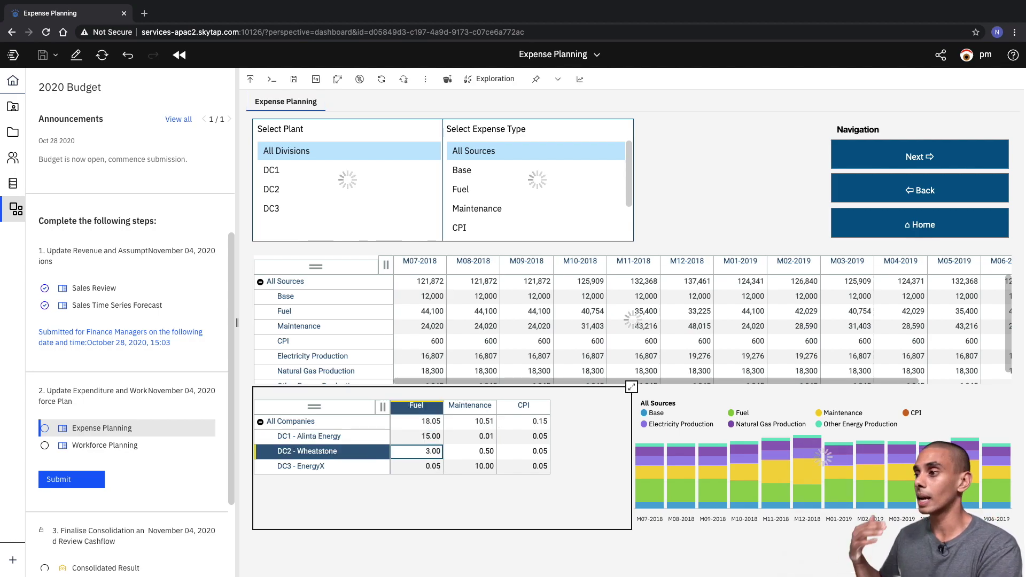
pyautogui.write('10')
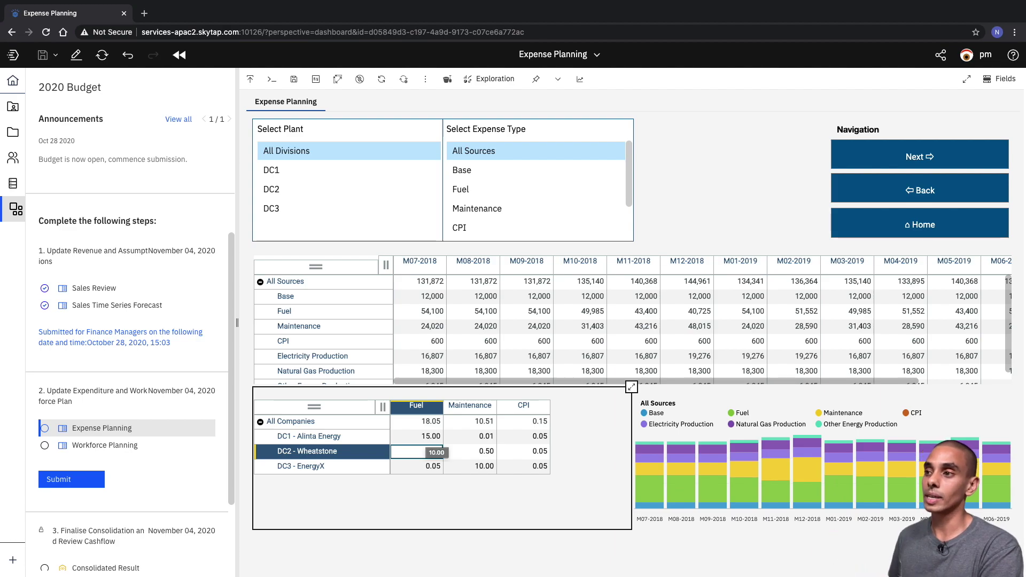
pyautogui.press('Escape')
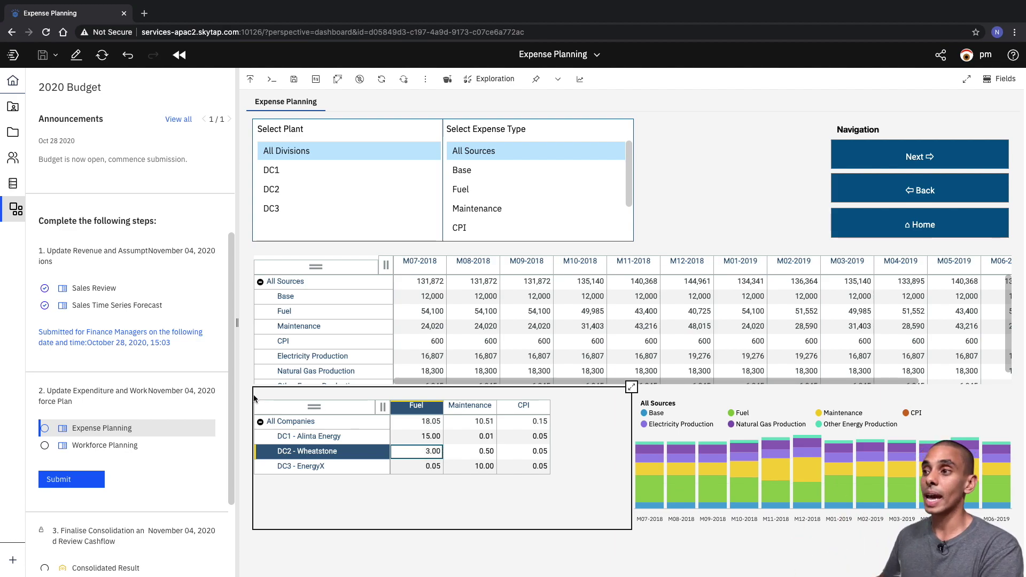
pyautogui.click(121, 448)
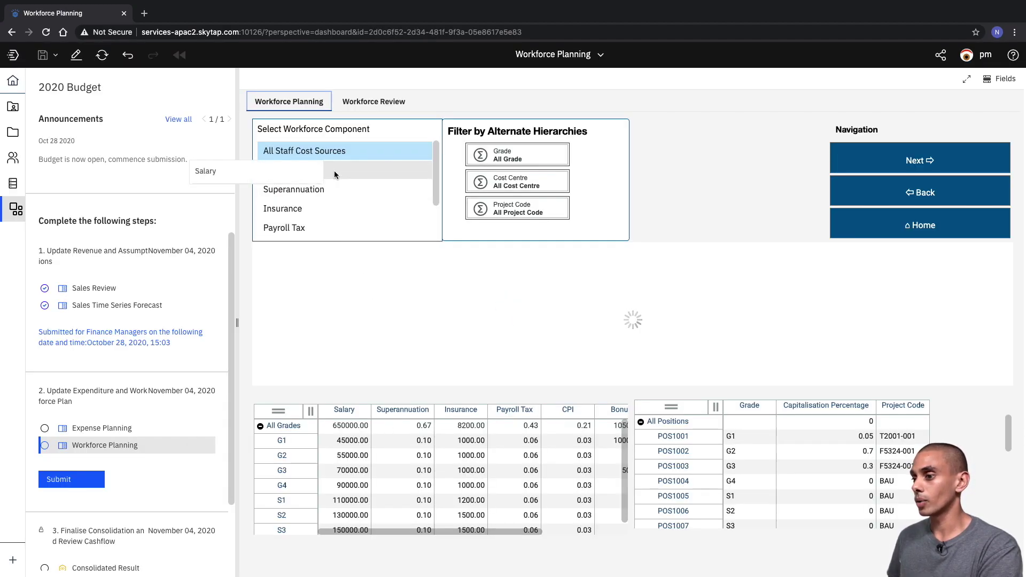
# Step: Set grade G1's salary to 50000.00
pyautogui.click(351, 441)
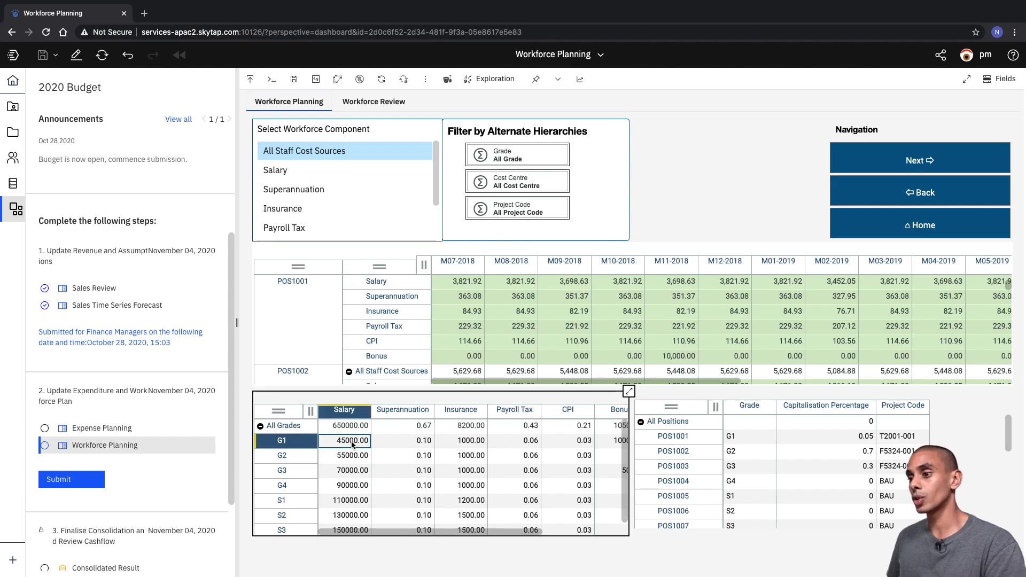
pyautogui.write('5000')
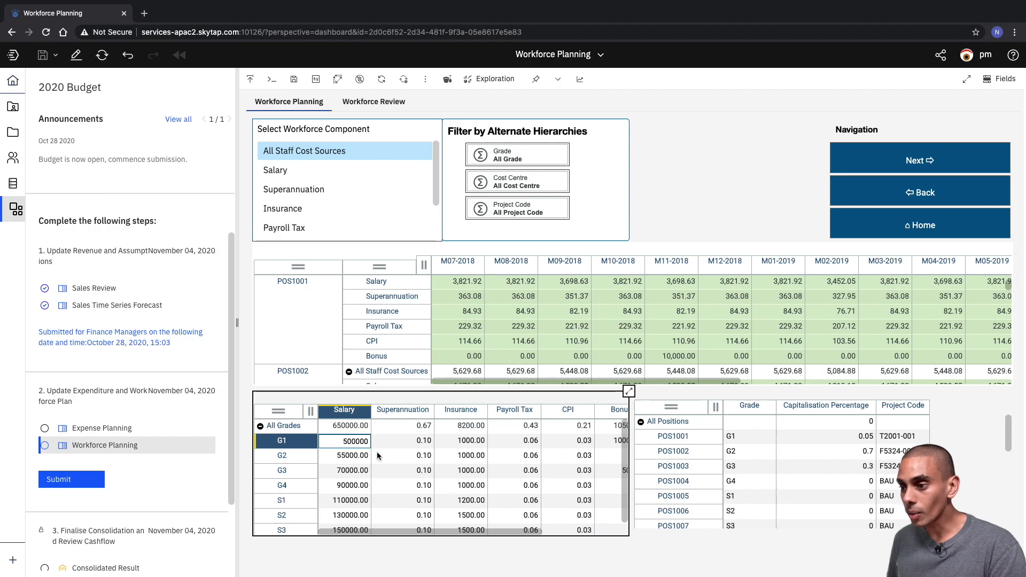
pyautogui.press('Return')
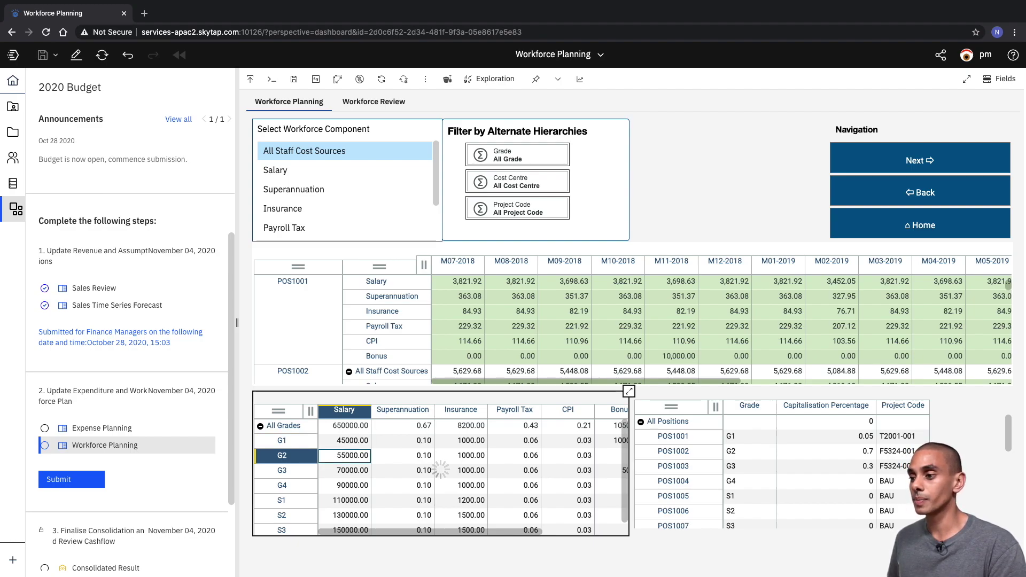
# Step: Spread 0.14 superannuation down grades G1–S3 with R|.14 and begin submitting step 2
pyautogui.click(422, 471)
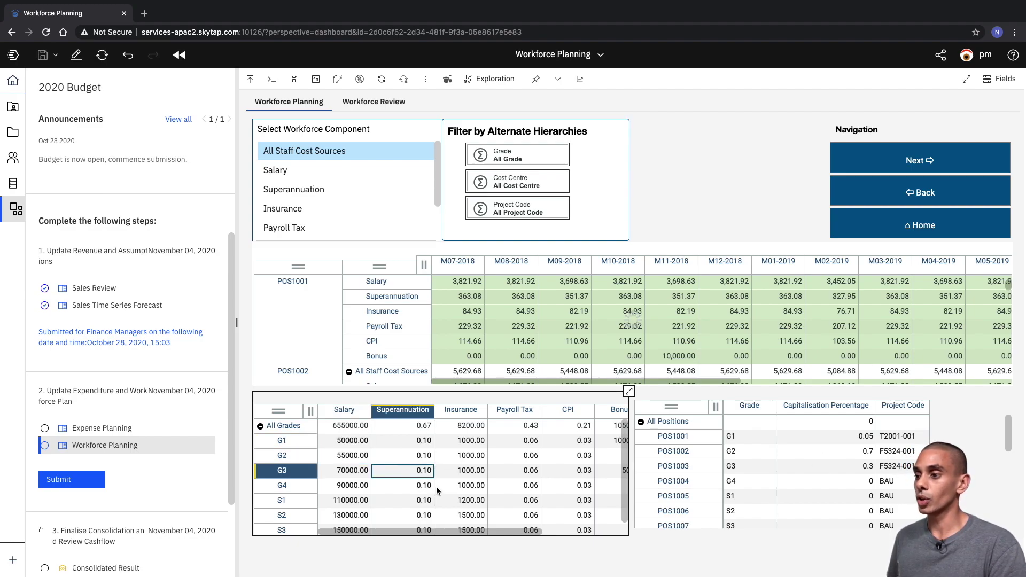
pyautogui.press('Up')
pyautogui.press('Up')
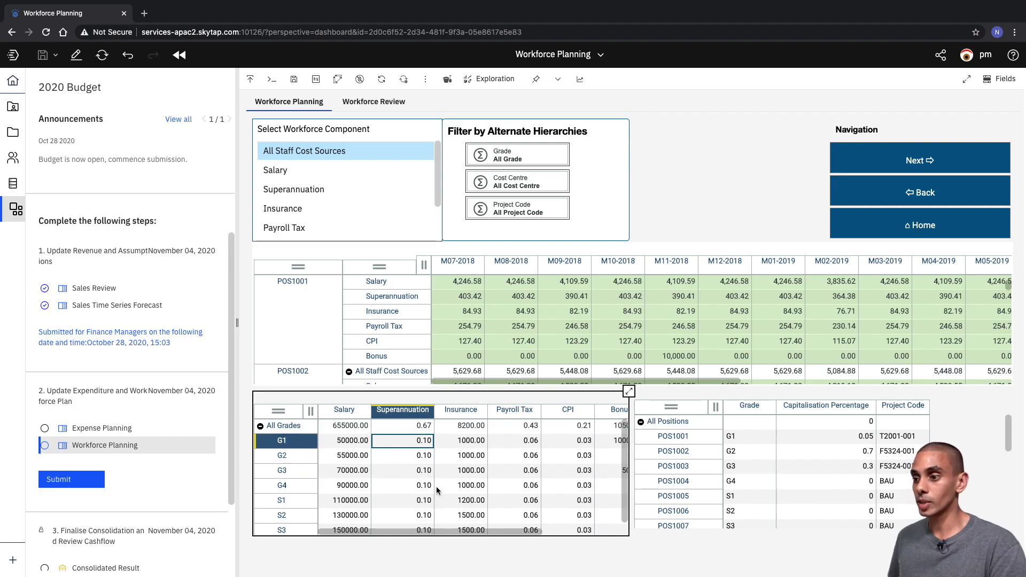
pyautogui.write('R')
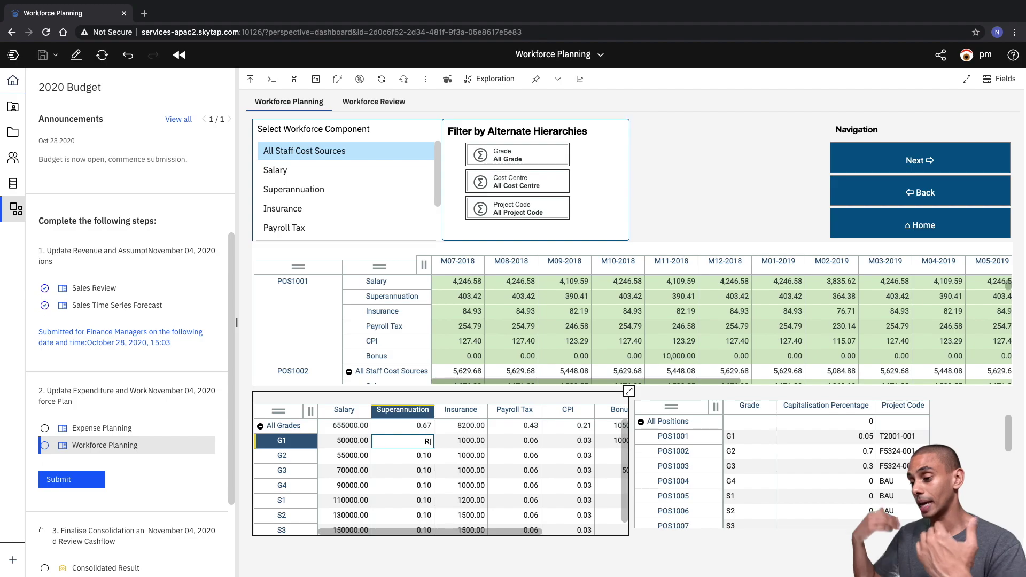
pyautogui.write('|.14')
pyautogui.press('Return')
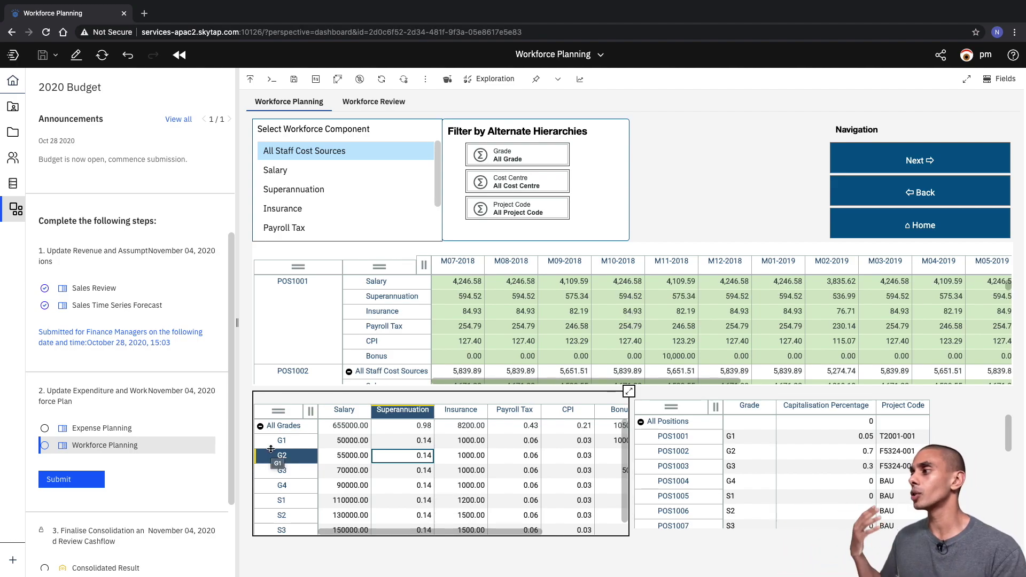
pyautogui.click(74, 477)
# Step: Submit for Finance Analysts with the note 'Workforce Plan Done and Expense Plan Done.'
pyautogui.click(538, 316)
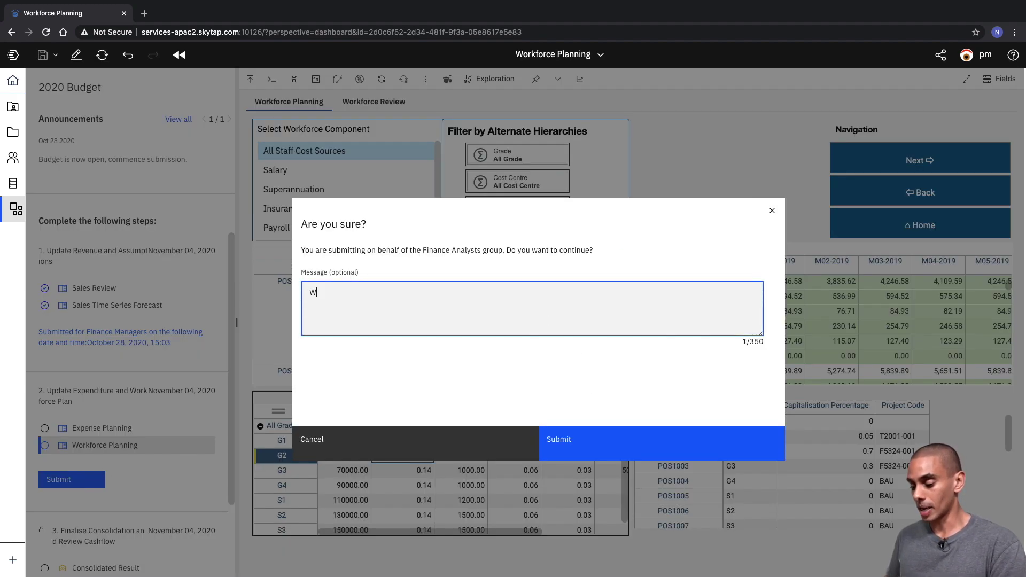
pyautogui.write('Workforce')
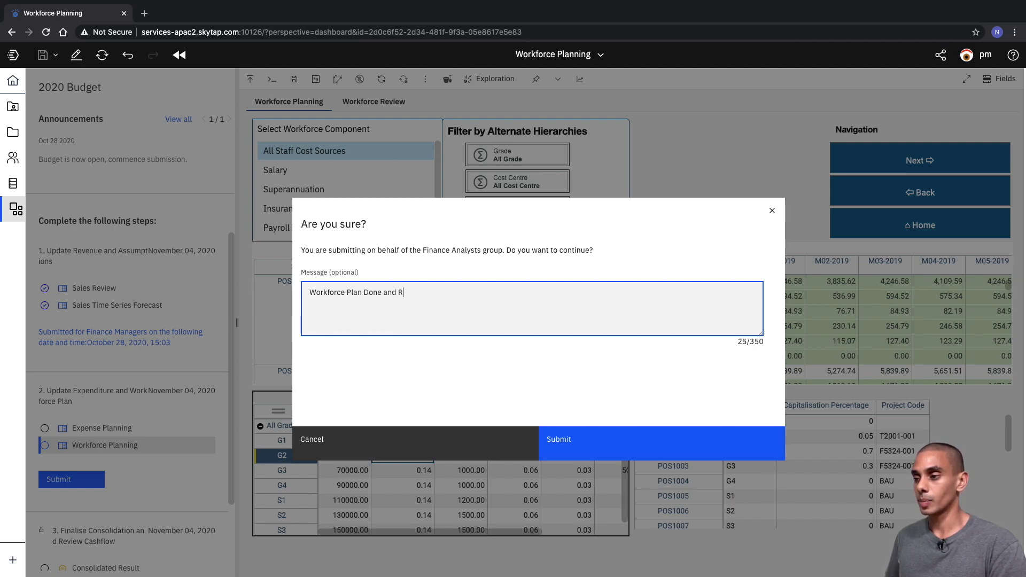
pyautogui.write(' Plan Done.')
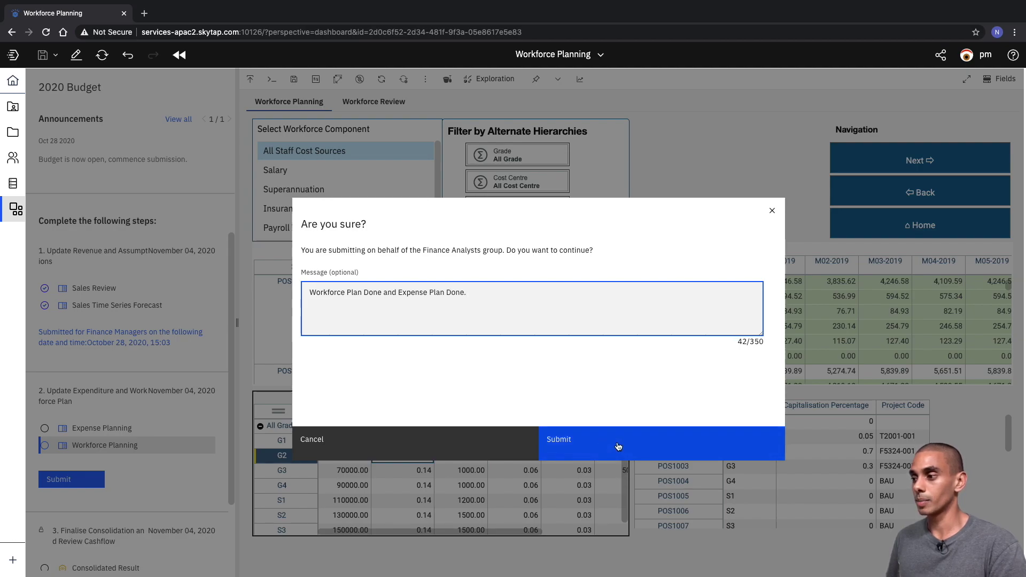
pyautogui.click(647, 444)
pyautogui.scroll(-2, 216, 295)
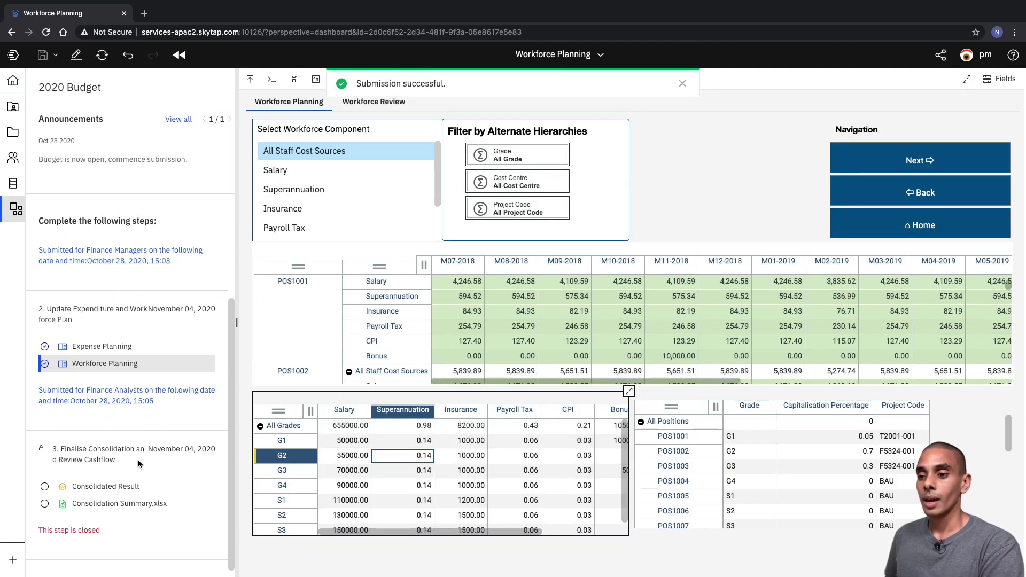
# Step: Edit Consolidated Result and enlarge its table to list all cost centres through C300003
pyautogui.click(129, 487)
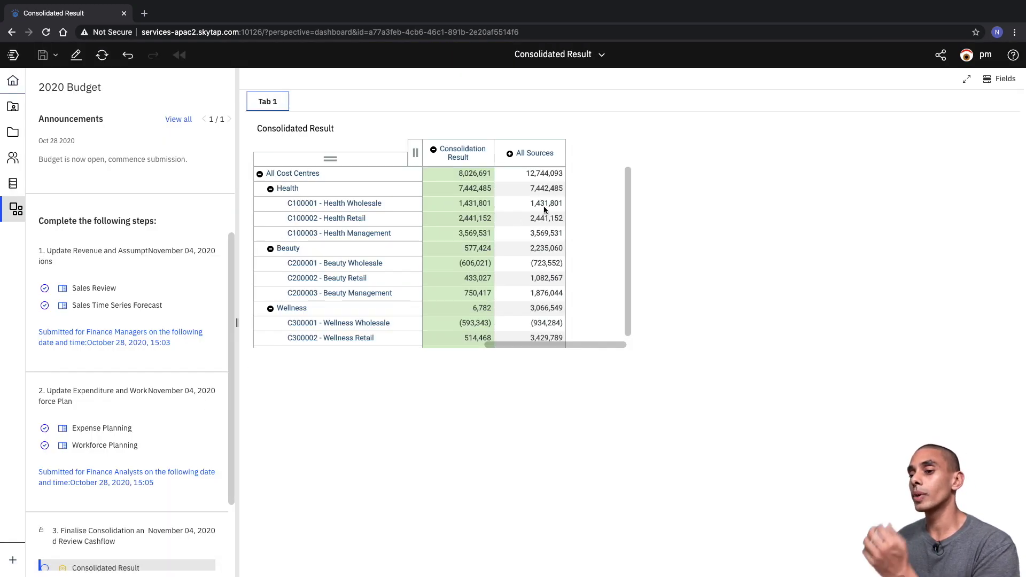
pyautogui.scroll(-1, 613, 199)
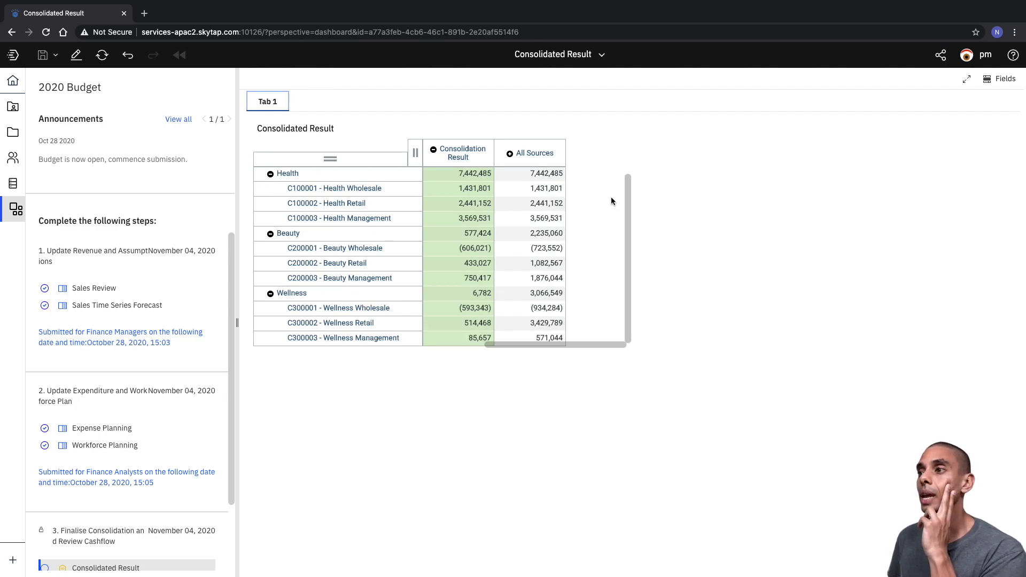
pyautogui.scroll(1, 611, 197)
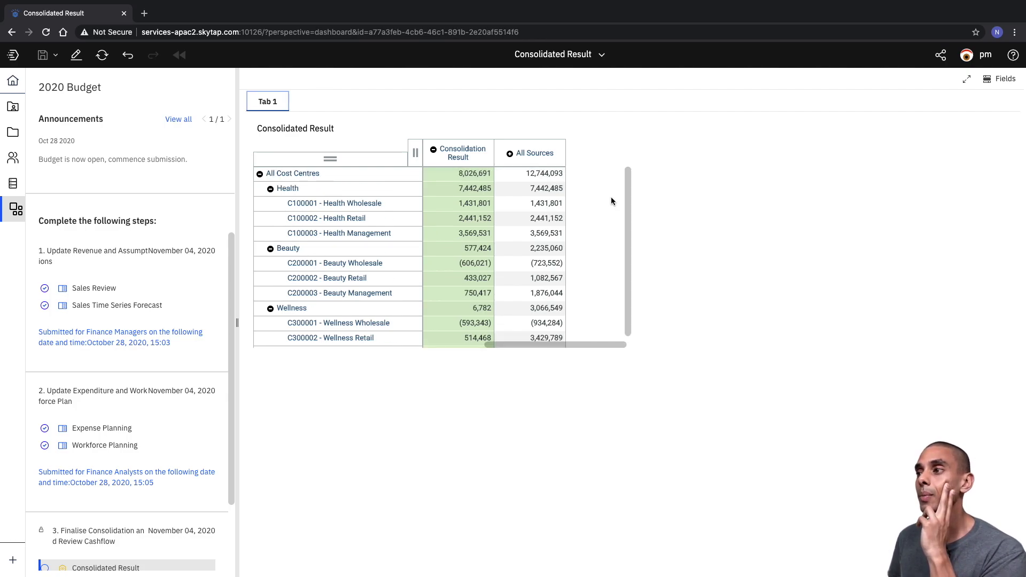
pyautogui.click(76, 55)
pyautogui.click(577, 279)
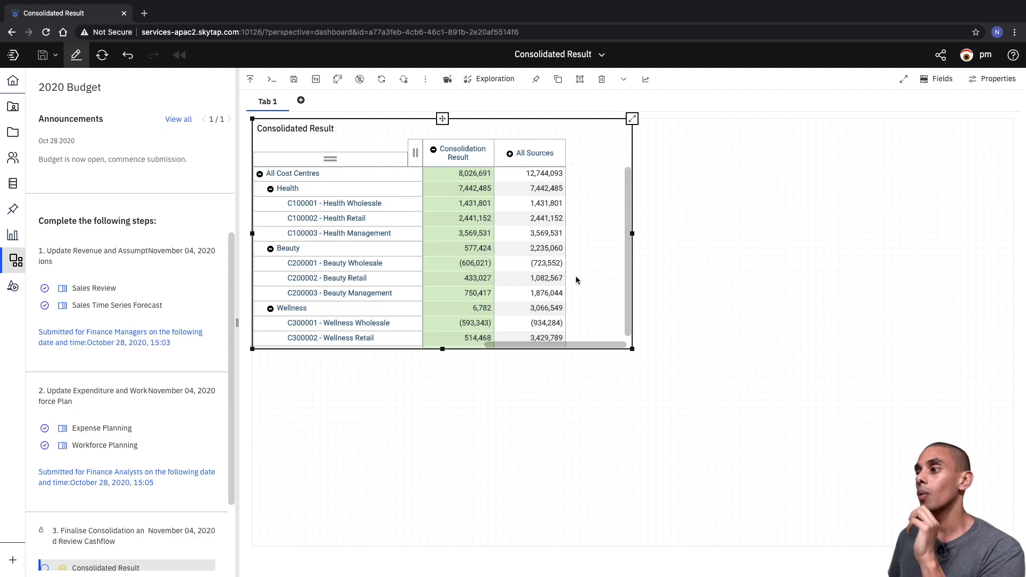
pyautogui.scroll(-1, 598, 314)
pyautogui.moveTo(632, 349); pyautogui.dragTo(629, 461)
pyautogui.moveTo(637, 526); pyautogui.dragTo(635, 527)
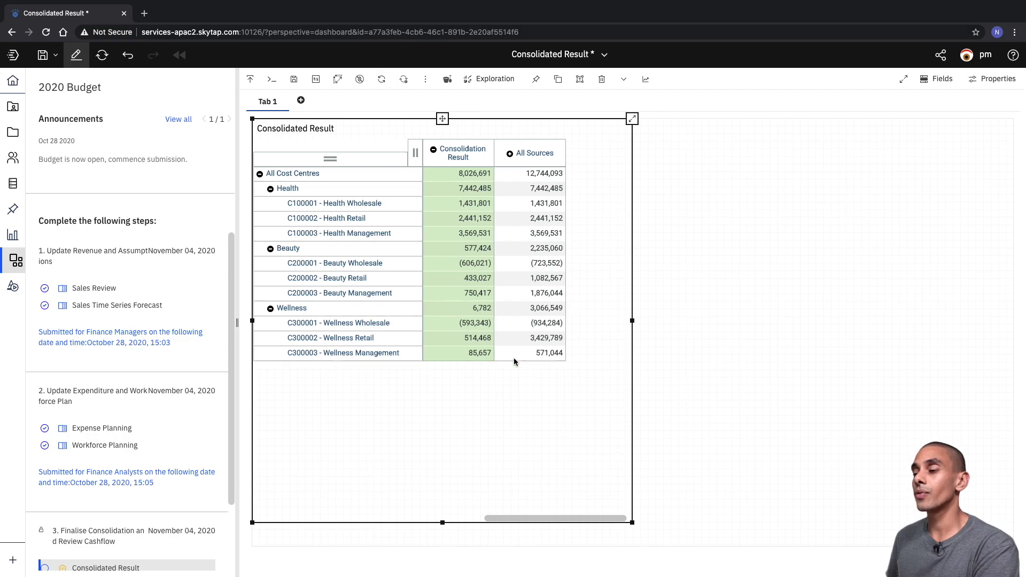
# Step: Change the Consolidated Result table into a Waterfall chart
pyautogui.click(486, 79)
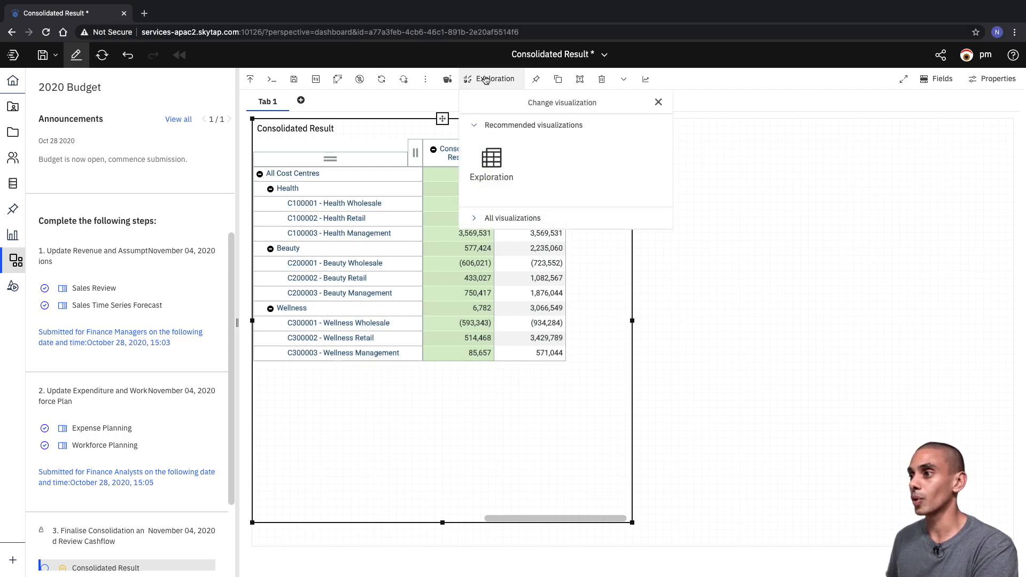
pyautogui.click(485, 219)
pyautogui.scroll(-5, 564, 259)
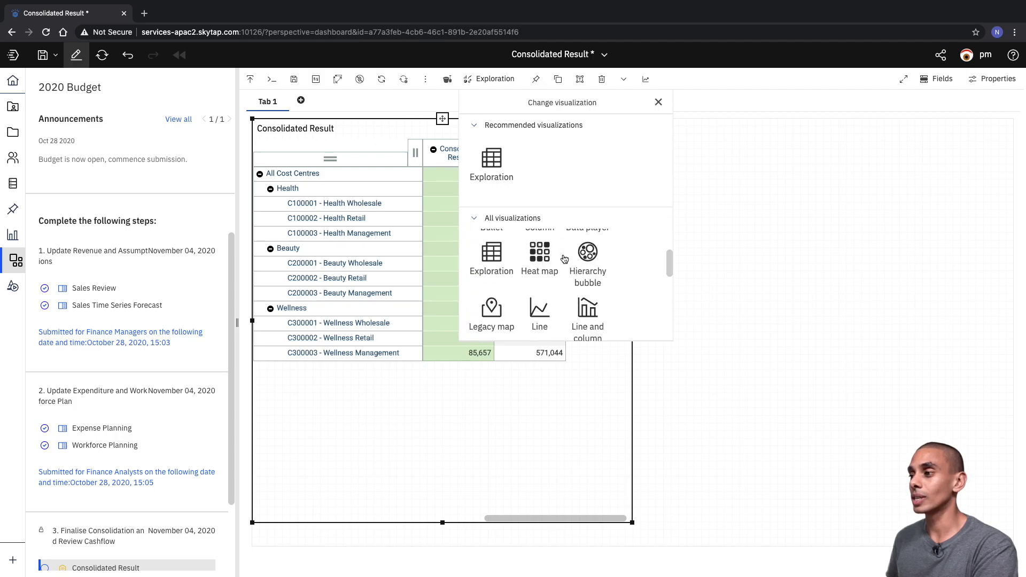
pyautogui.scroll(-5, 565, 259)
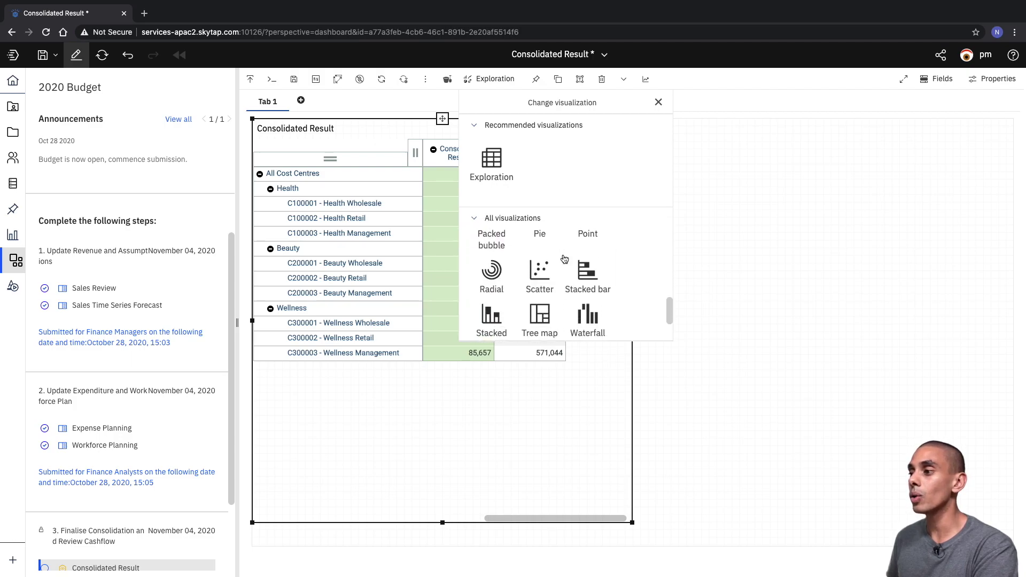
pyautogui.scroll(1, 564, 259)
pyautogui.scroll(-1, 565, 260)
pyautogui.click(566, 260)
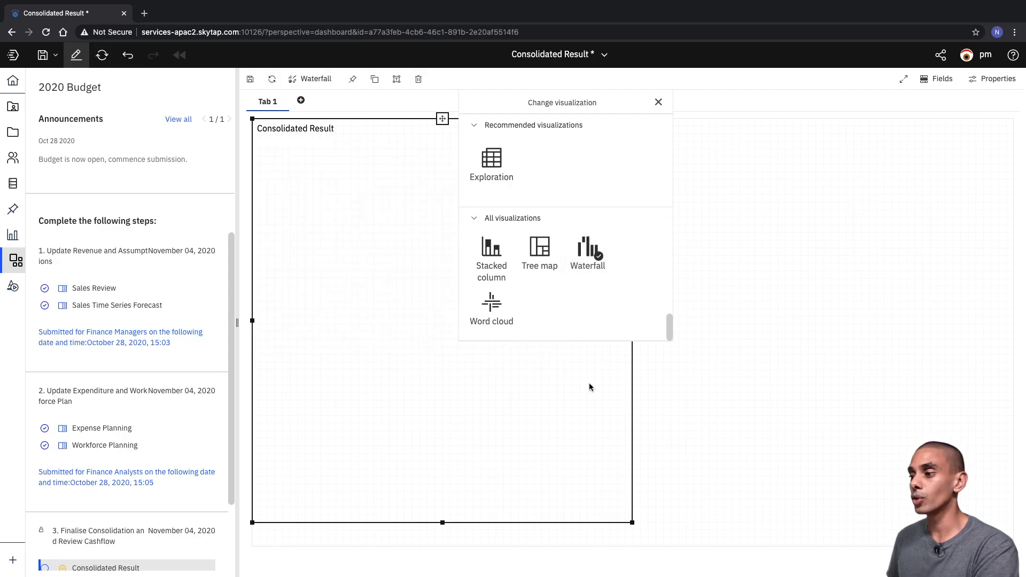
# Step: Widen and heighten the waterfall chart to fill nearly the whole canvas
pyautogui.click(614, 483)
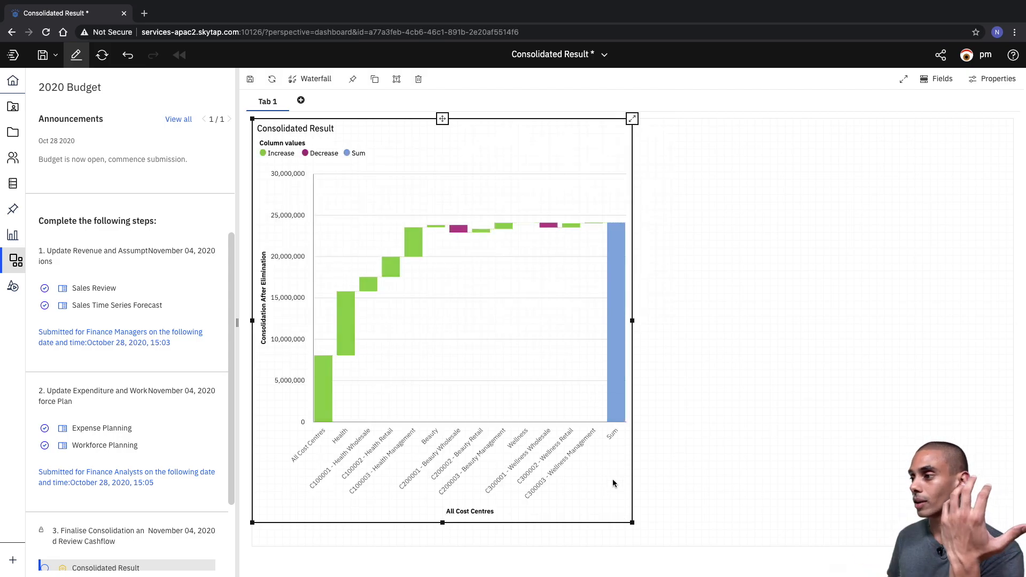
pyautogui.moveTo(633, 320); pyautogui.dragTo(1012, 332)
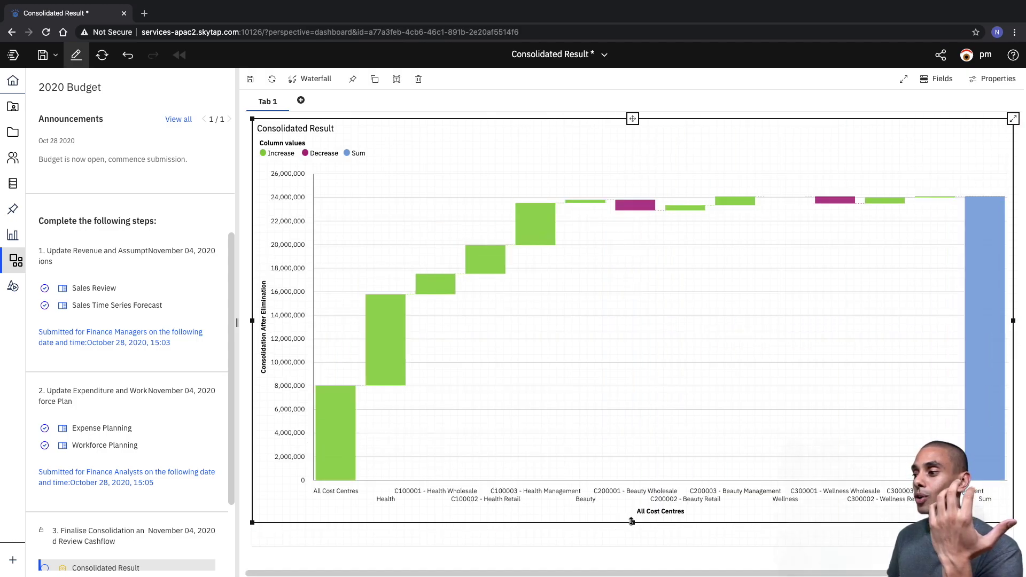
pyautogui.moveTo(632, 523); pyautogui.dragTo(632, 546)
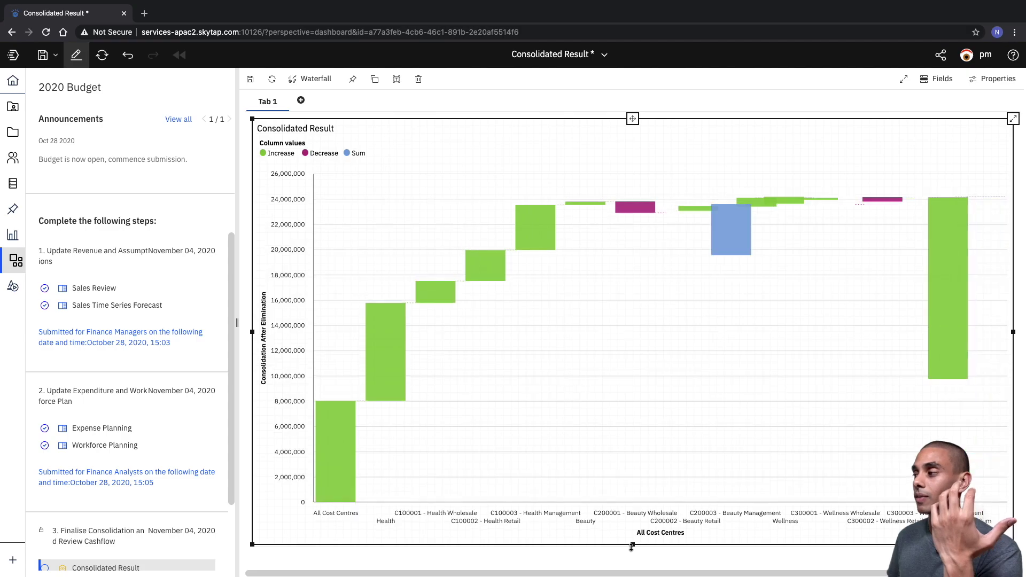
pyautogui.click(950, 79)
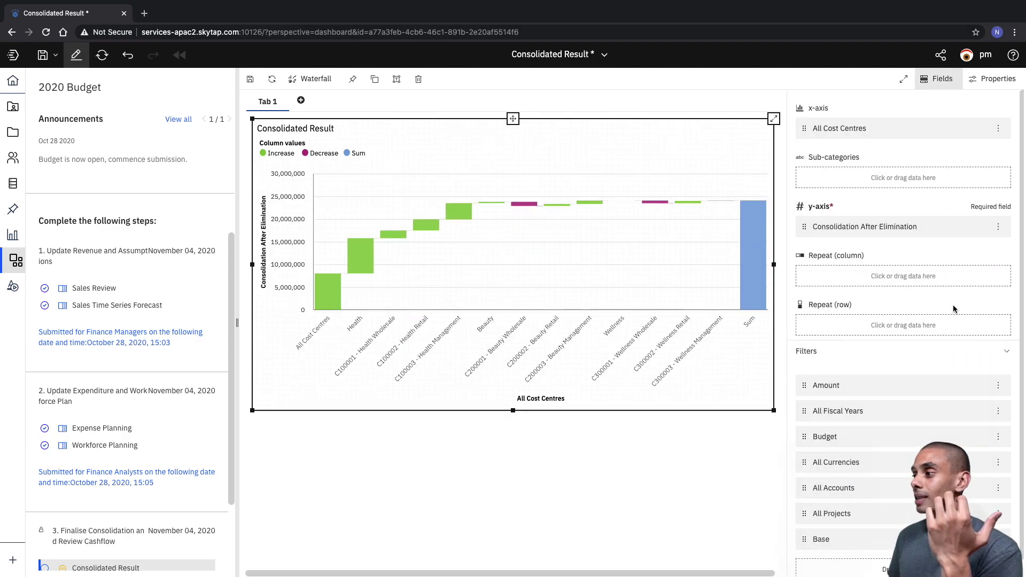
pyautogui.scroll(-1, 954, 309)
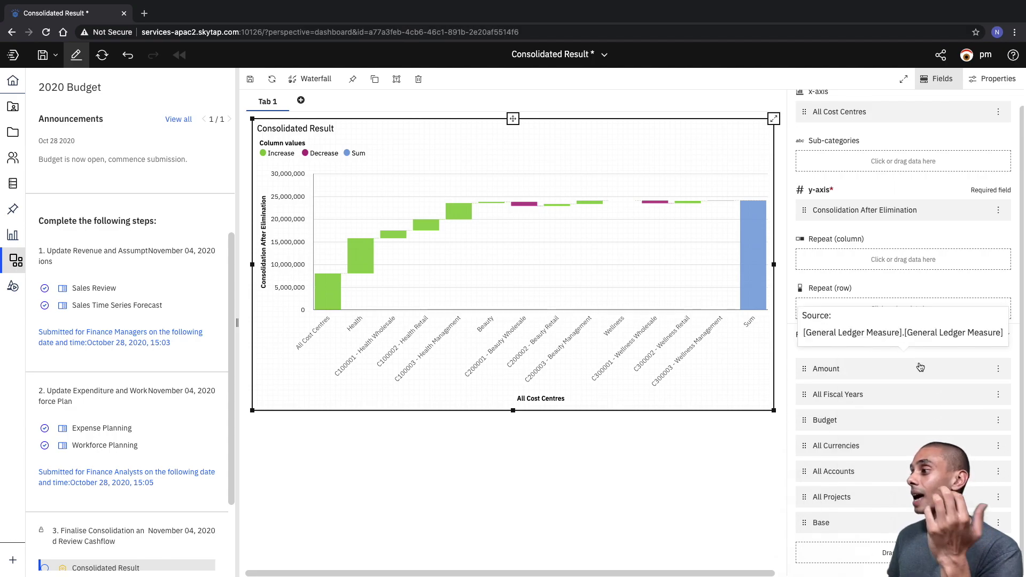
pyautogui.scroll(1, 912, 191)
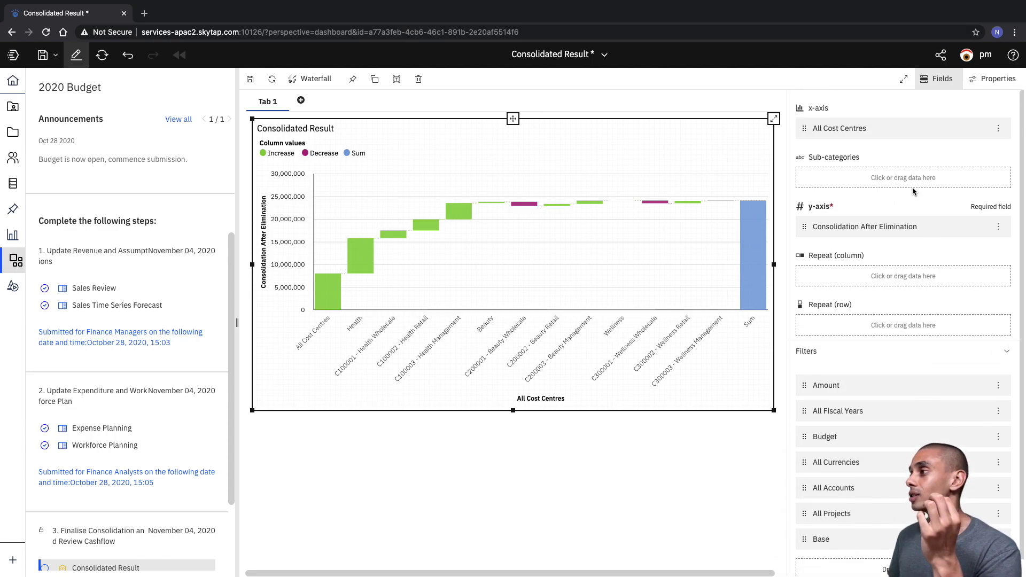
pyautogui.click(939, 81)
pyautogui.click(989, 85)
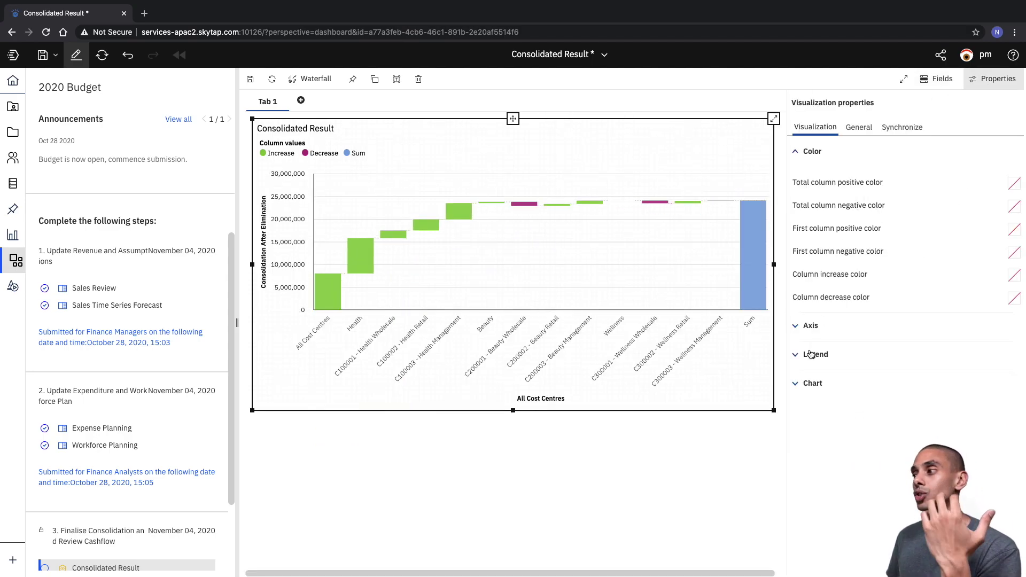
pyautogui.click(900, 132)
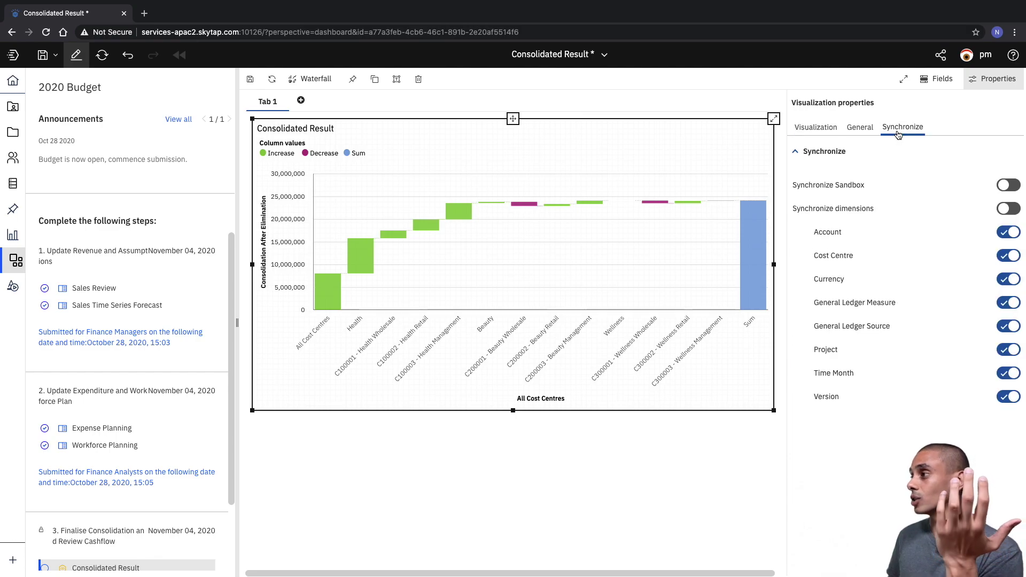
pyautogui.click(859, 128)
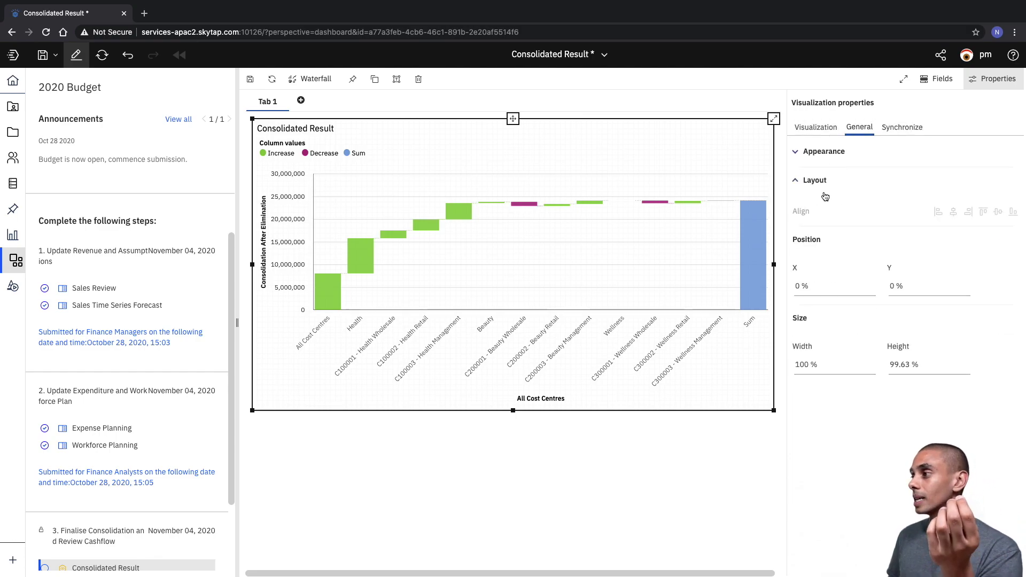
pyautogui.click(826, 128)
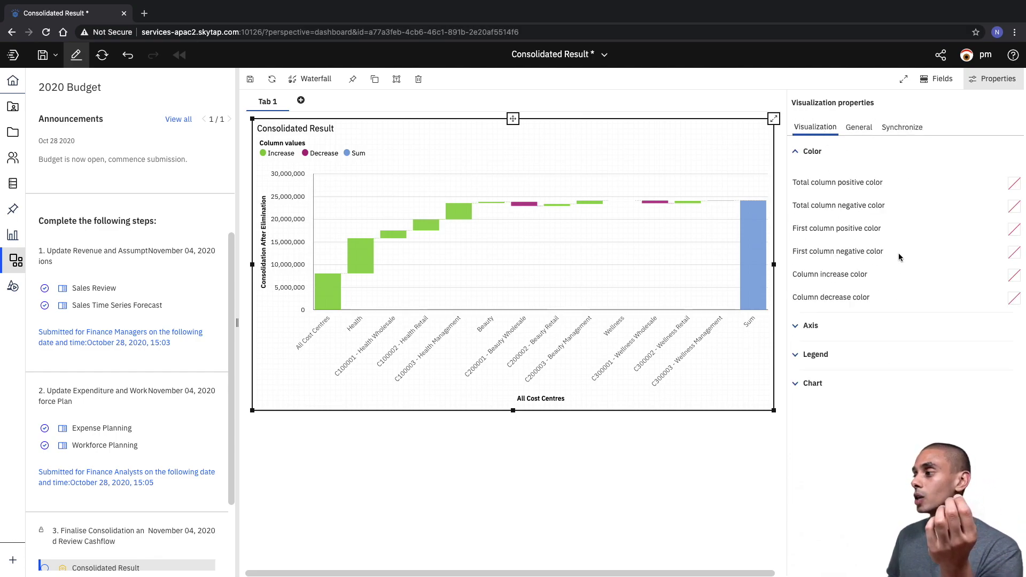
pyautogui.click(810, 329)
pyautogui.scroll(-3, 832, 359)
pyautogui.scroll(-5, 832, 359)
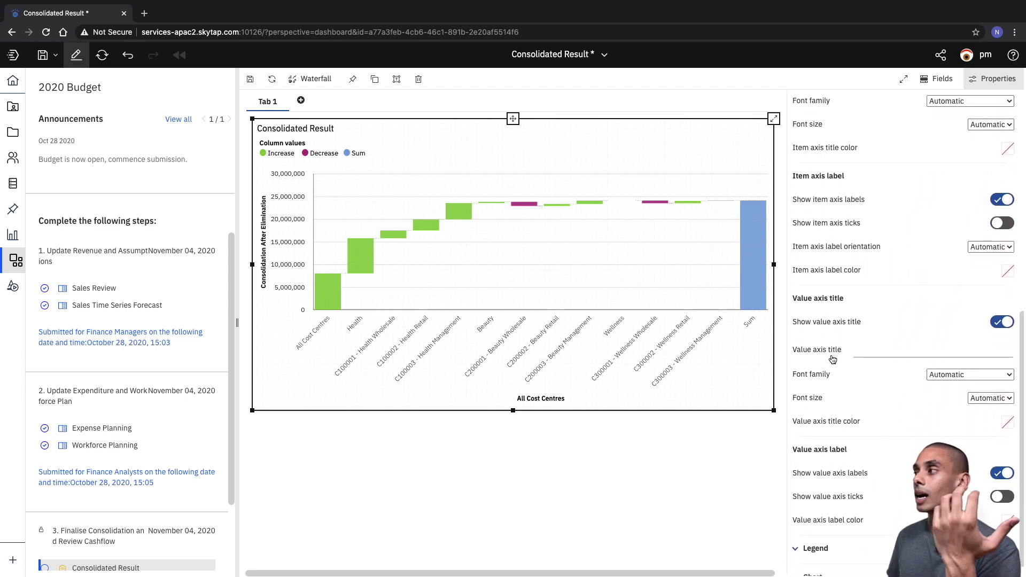
pyautogui.click(1010, 84)
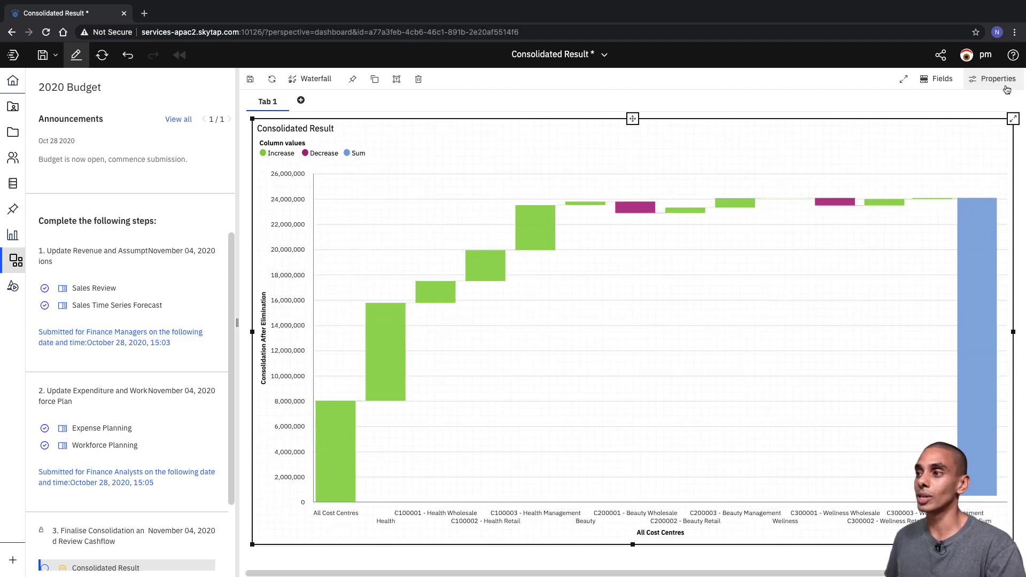
pyautogui.scroll(-1, 192, 312)
pyautogui.scroll(-3, 193, 312)
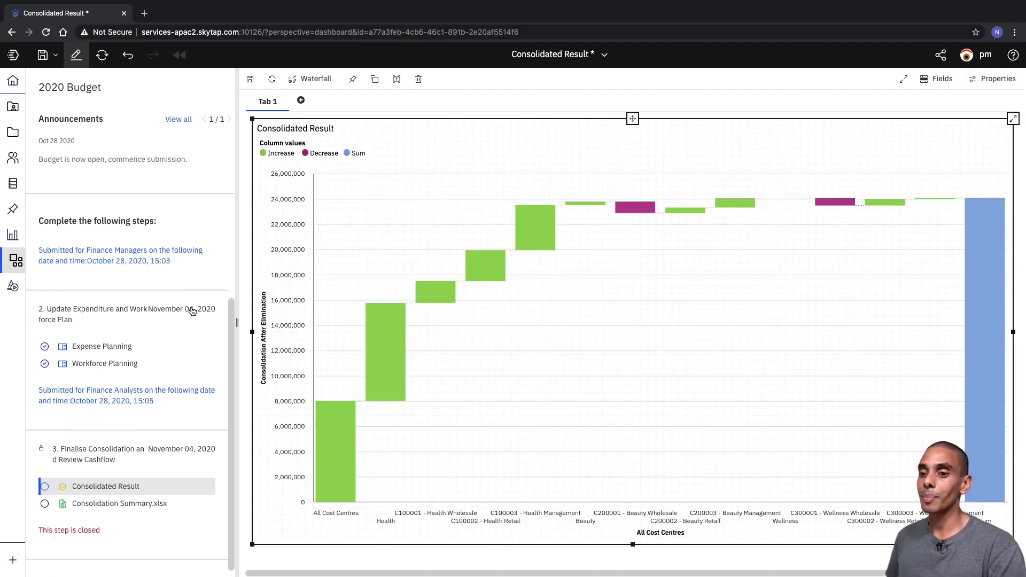
# Step: Open step 3 of the 2020 Budget plan for submission
pyautogui.click(553, 54)
pyautogui.click(537, 205)
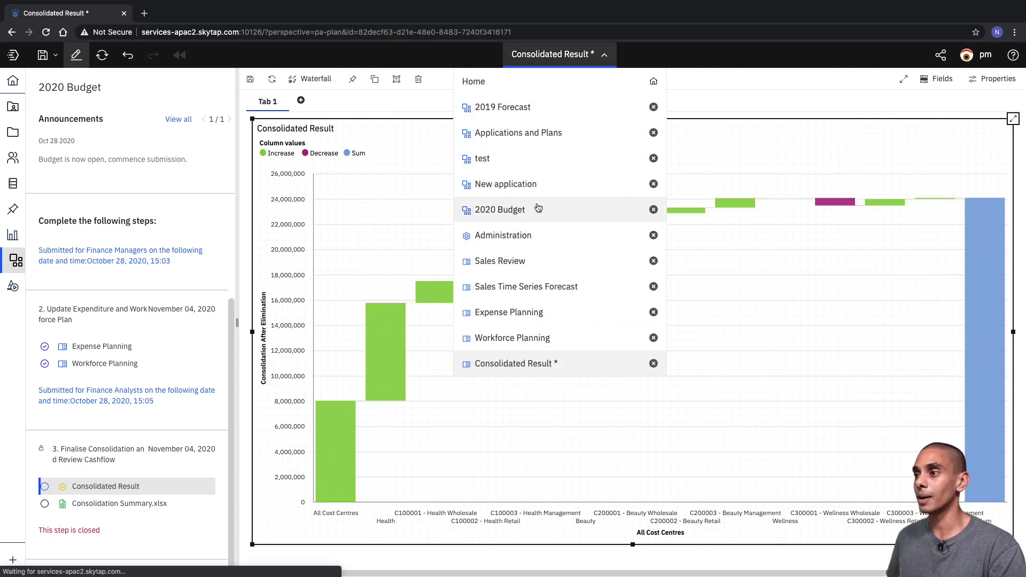
pyautogui.click(56, 454)
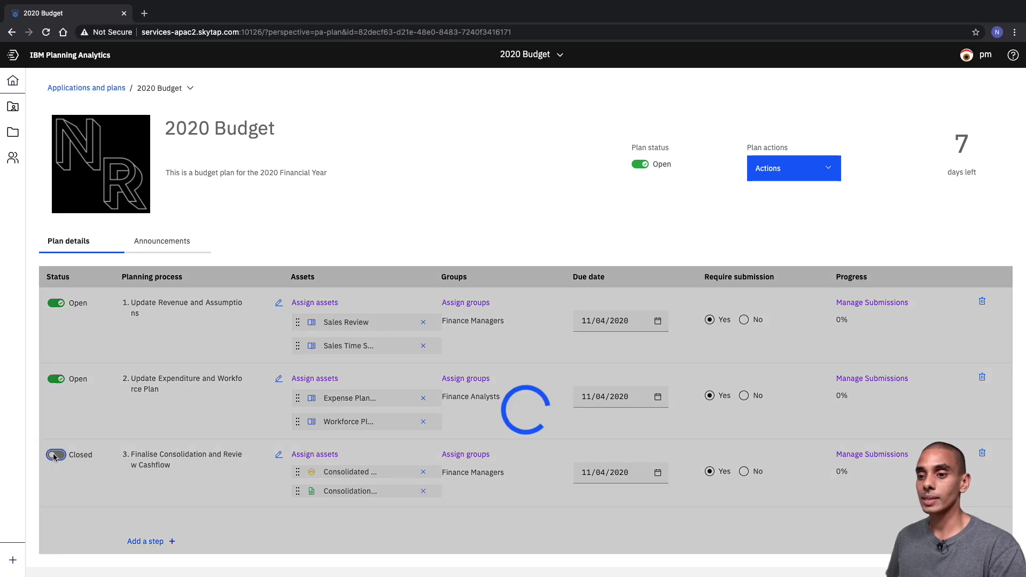
# Step: Return to the Consolidated Result dashboard
pyautogui.click(536, 59)
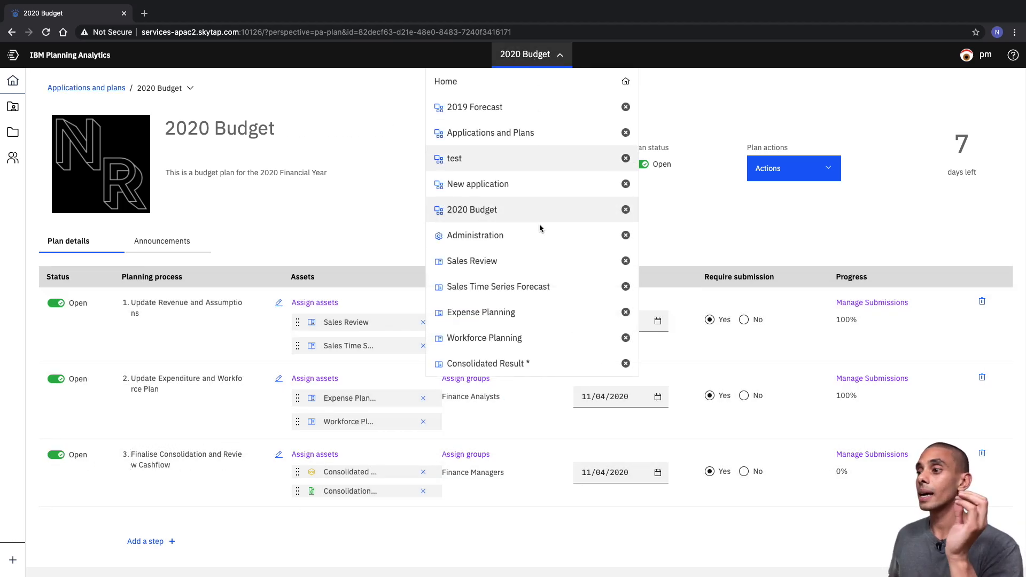
pyautogui.click(523, 362)
pyautogui.scroll(-2, 190, 309)
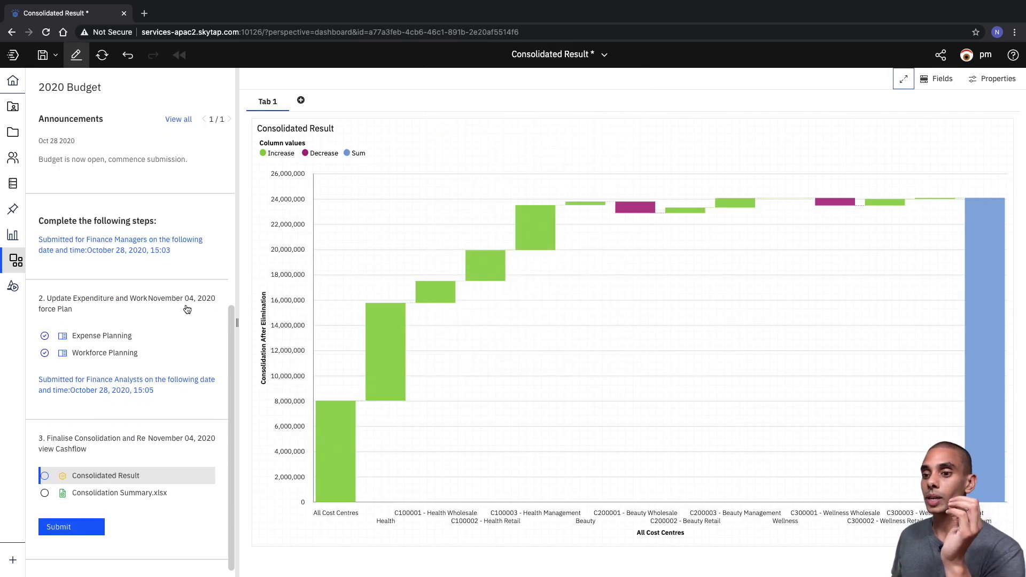
# Step: In Consolidation Summary.xlsx, comment 'Budget has been loaded.' in the Health Actual vs Budget cell and commit it
pyautogui.click(120, 495)
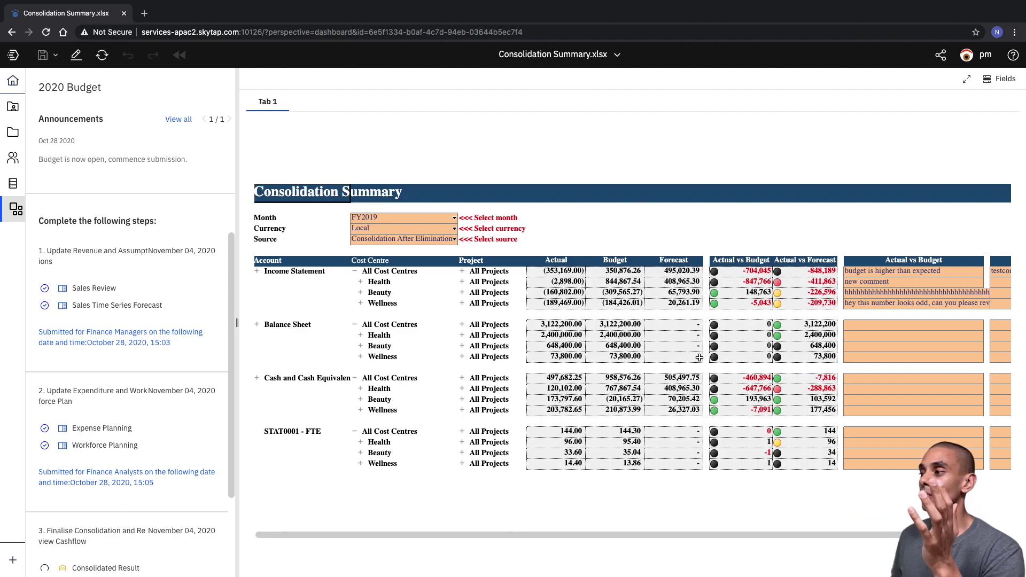
pyautogui.hscroll(5, 690, 358)
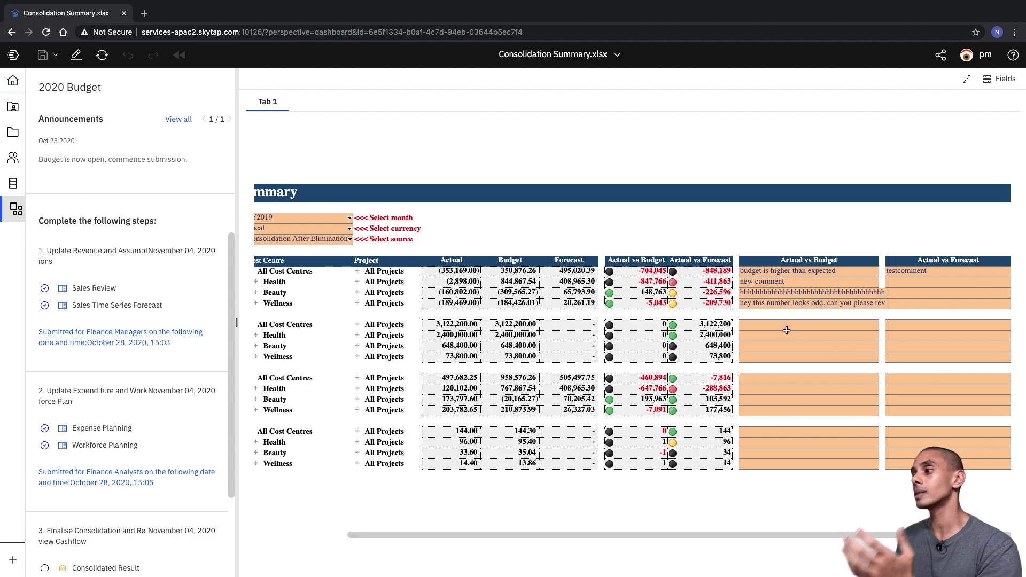
pyautogui.click(787, 332)
pyautogui.write('C')
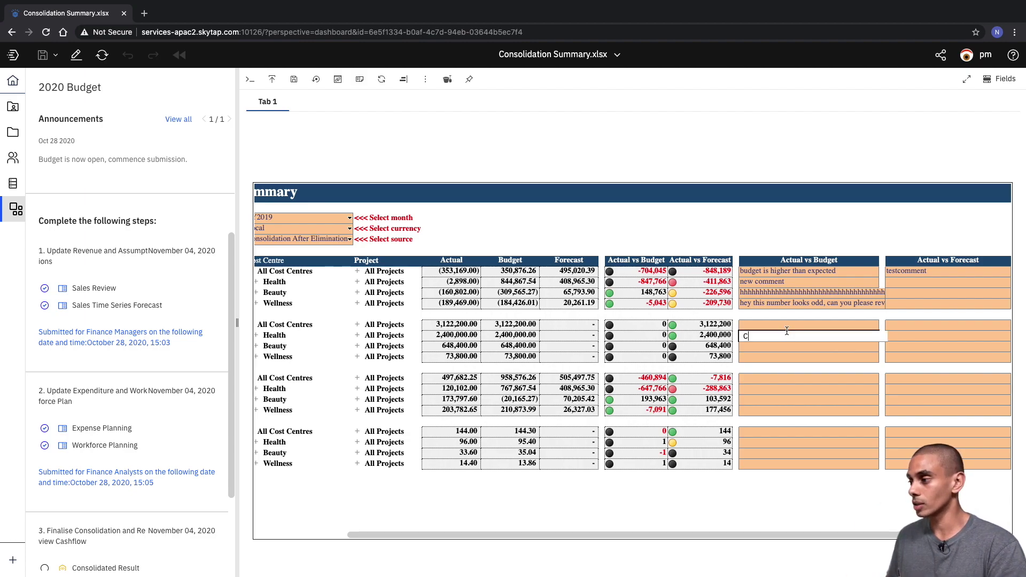
pyautogui.write('udget has been')
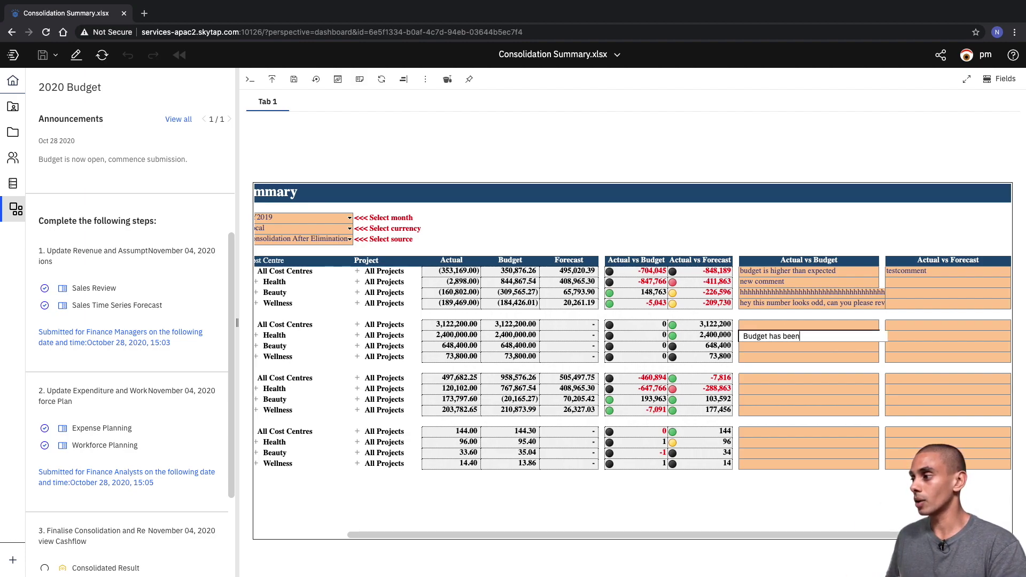
pyautogui.press('Return')
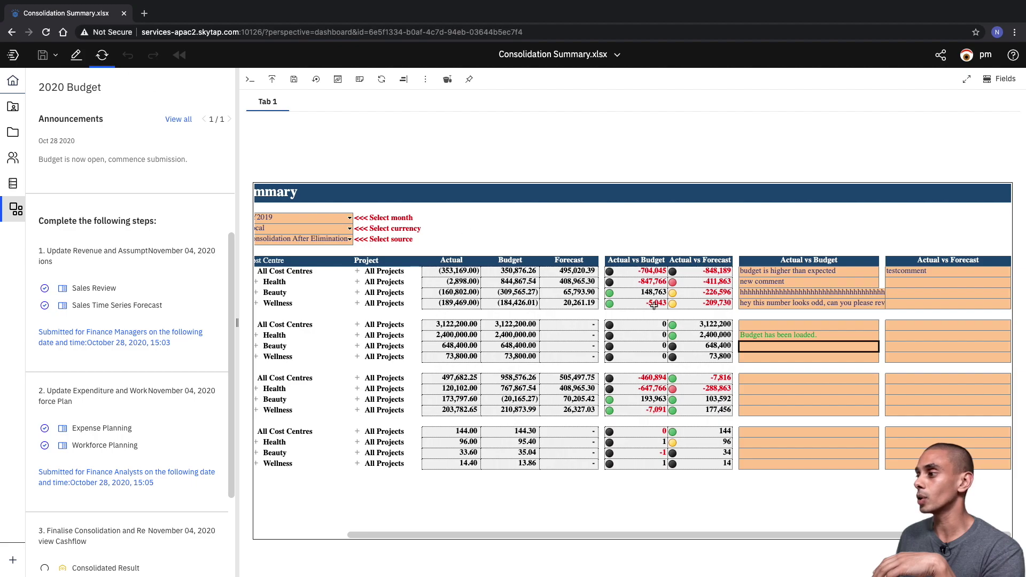
pyautogui.click(384, 81)
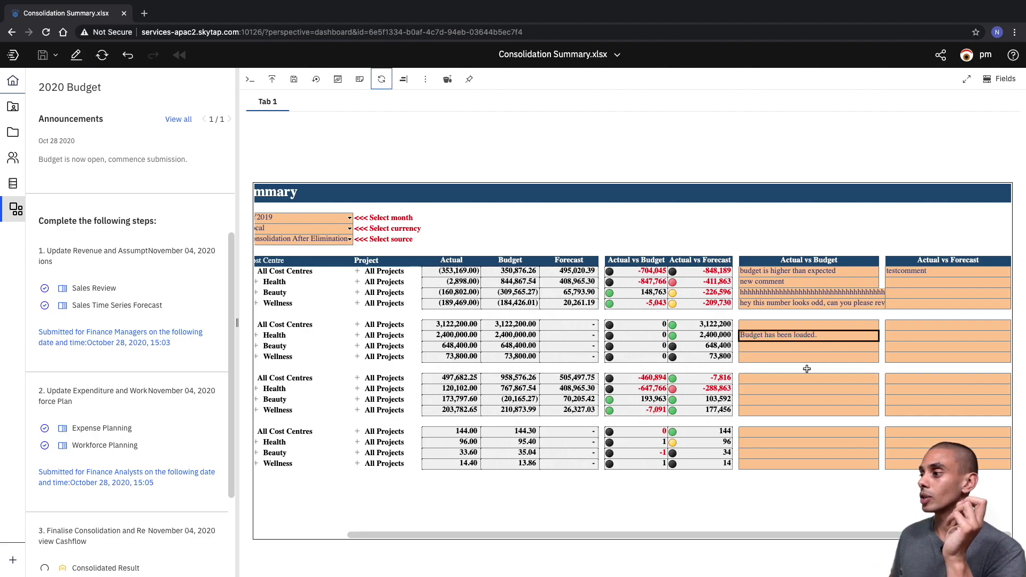
# Step: Submit step 3 with the message 'Consolidation reviewed and submitted'
pyautogui.scroll(-3, 178, 348)
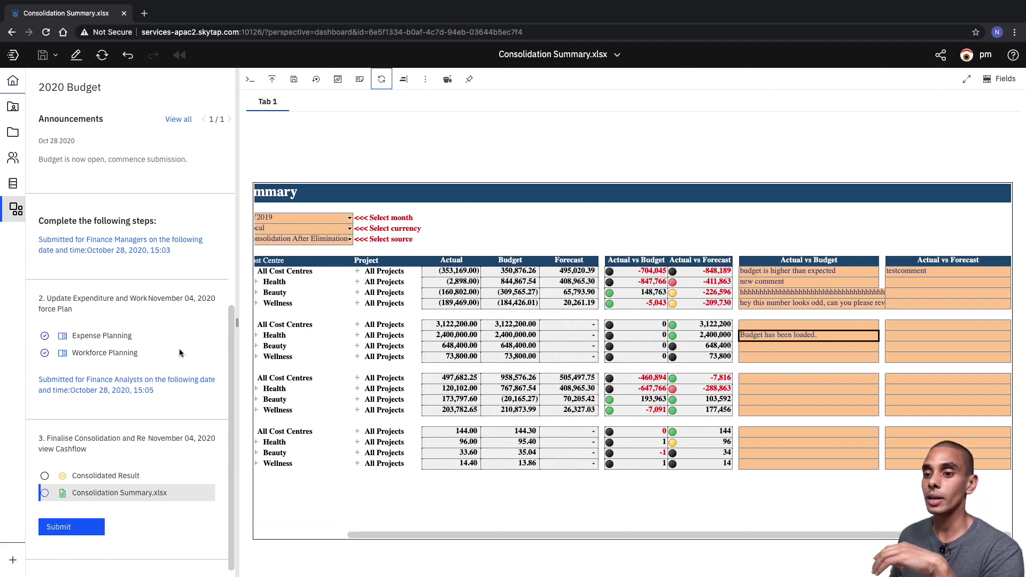
pyautogui.hscroll(-5, 608, 304)
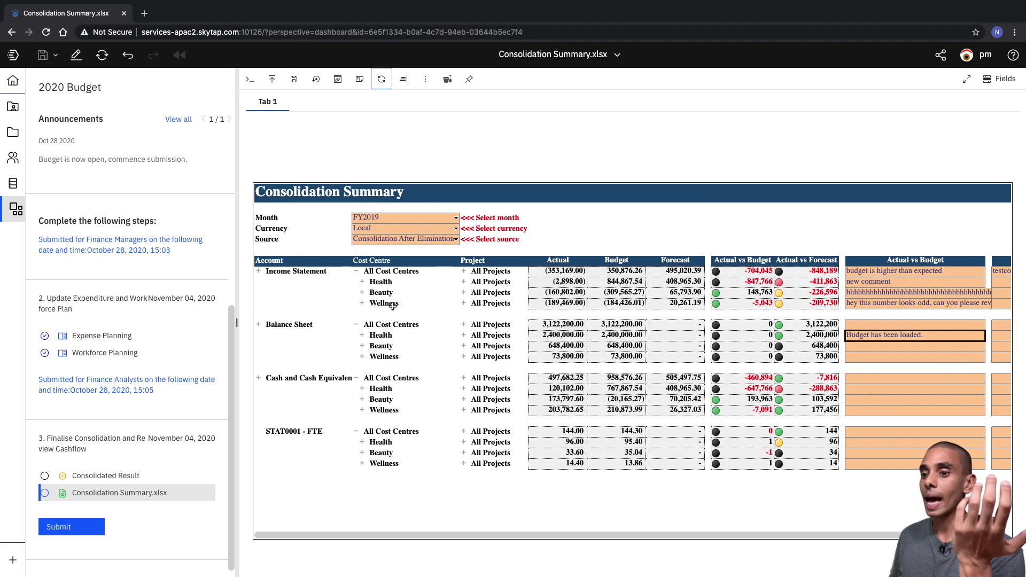
pyautogui.click(64, 527)
pyautogui.click(484, 308)
pyautogui.write('Consolidation reviewed and submitted')
pyautogui.click(597, 442)
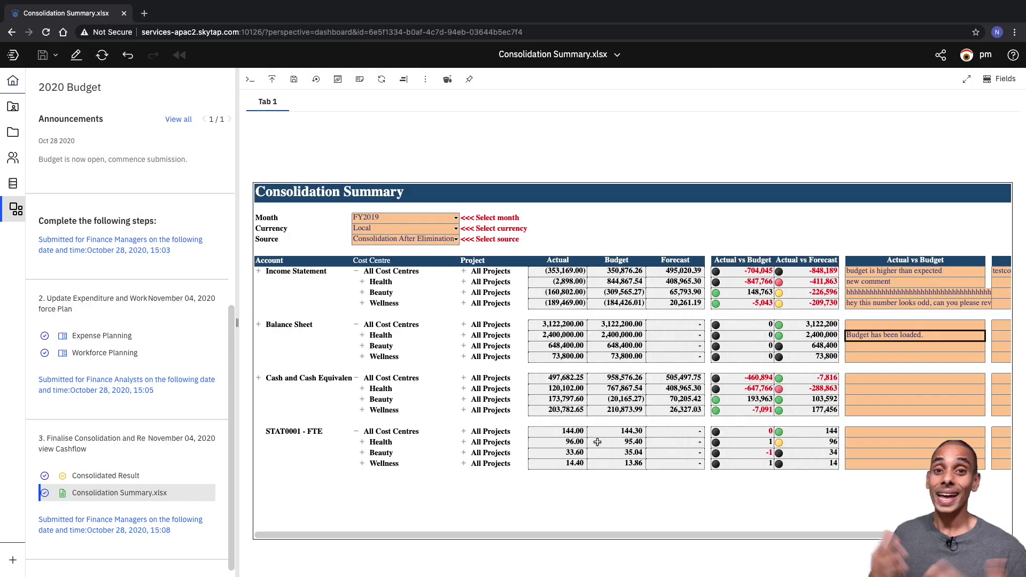